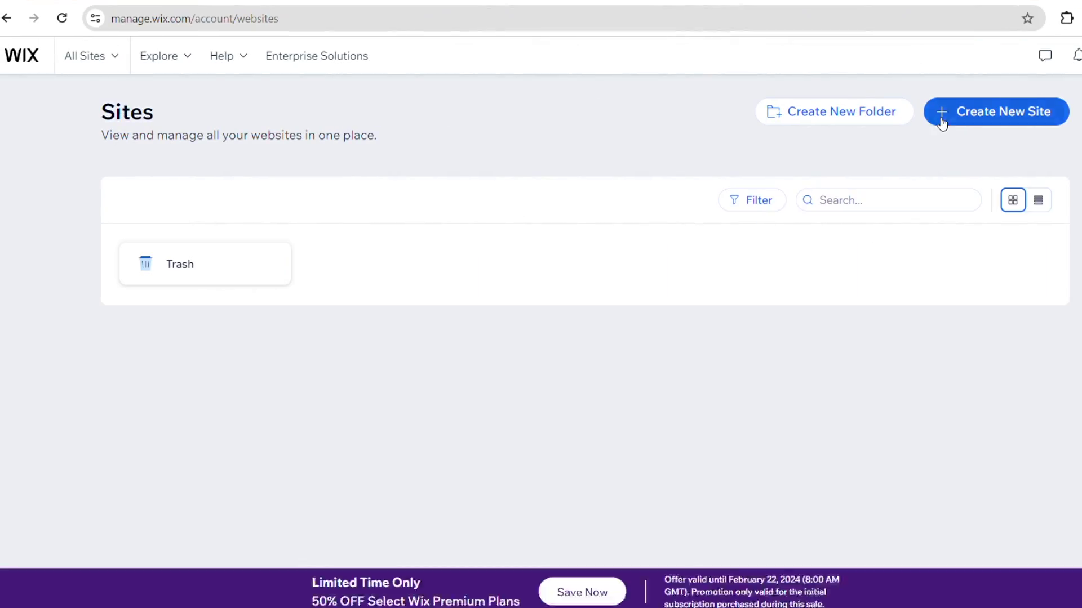
- Create a new site and skip the AI assistant setup
{"action": "left_click", "coordinate": [941, 116]}
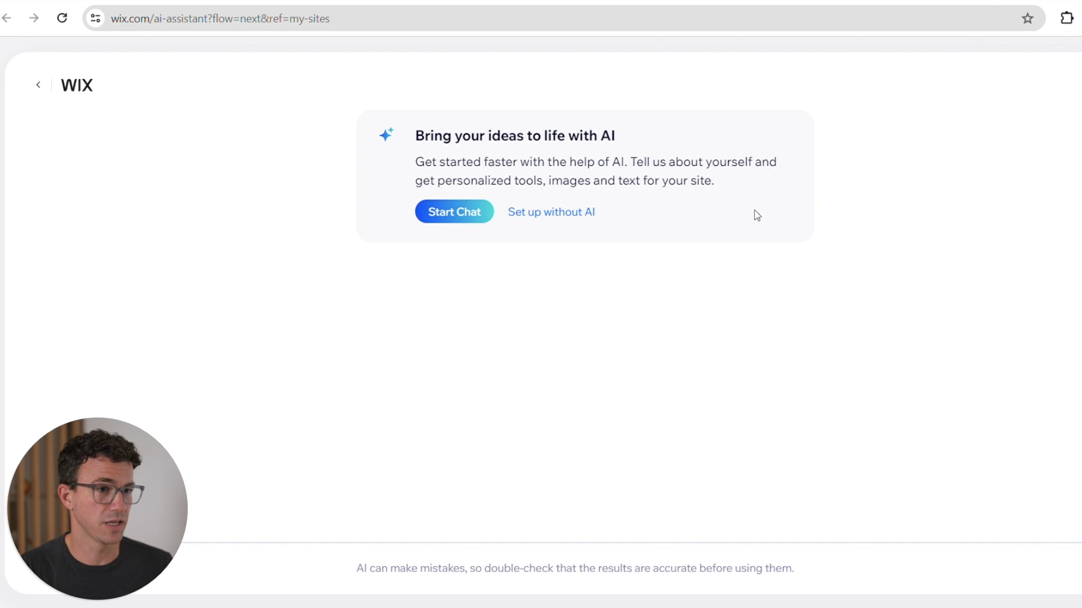
{"action": "left_click", "coordinate": [583, 213]}
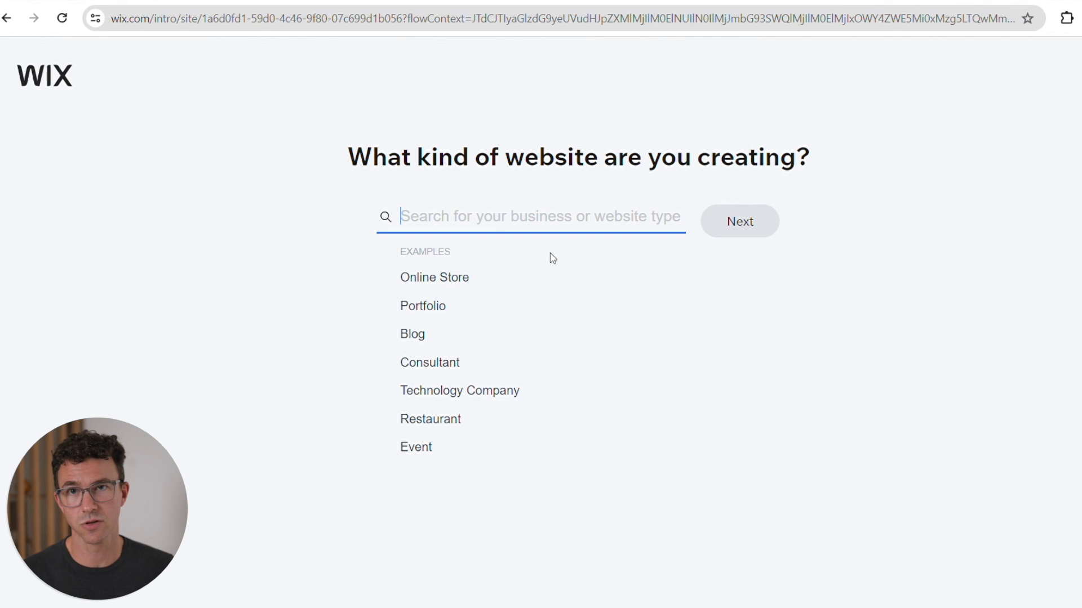
- Choose YouTube Educational Channel as the site type and name the site TheFigCo
{"action": "type", "text": "Youtube"}
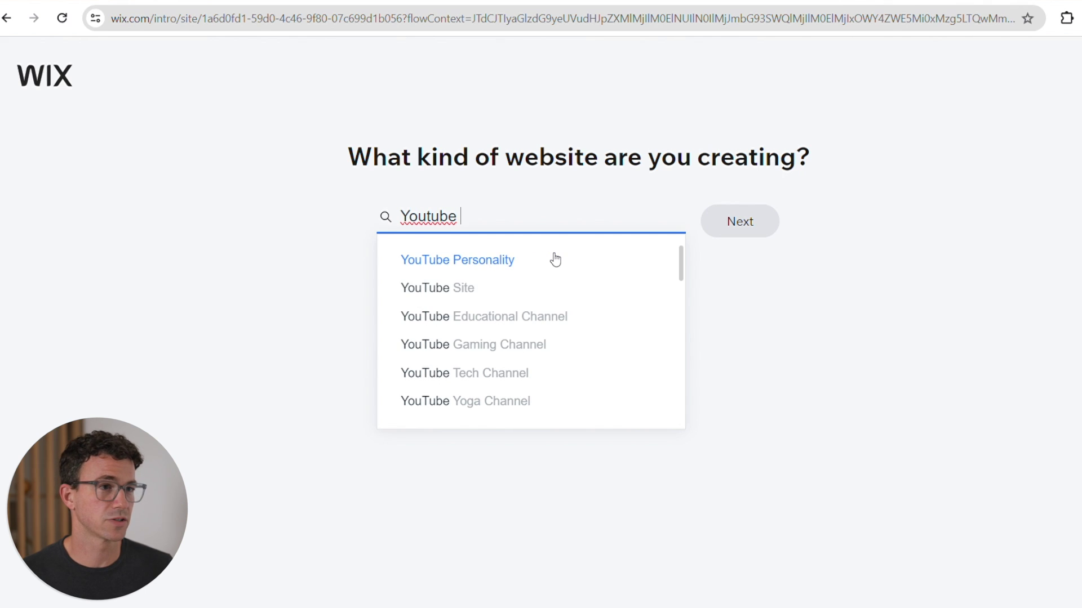
{"action": "left_click", "coordinate": [518, 314]}
{"action": "left_click", "coordinate": [766, 234]}
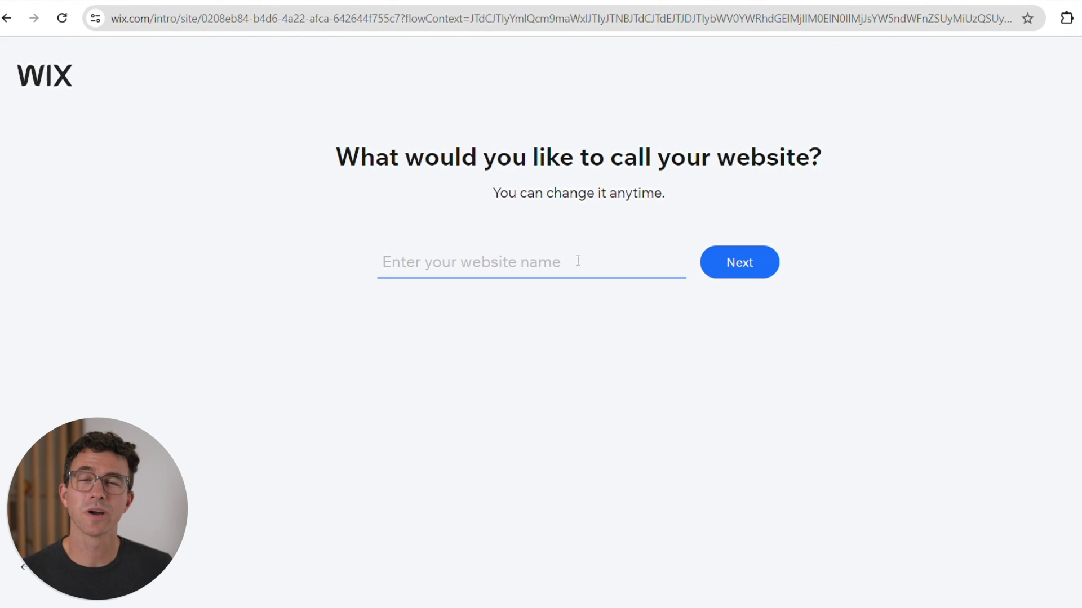
{"action": "type", "text": "TheFigCo"}
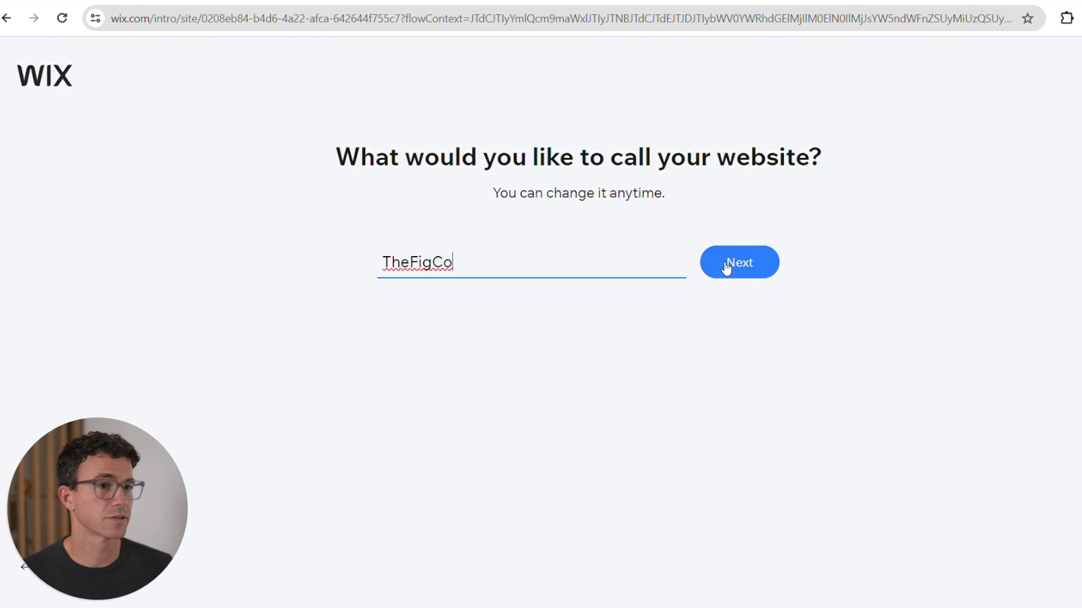
{"action": "left_click", "coordinate": [726, 264]}
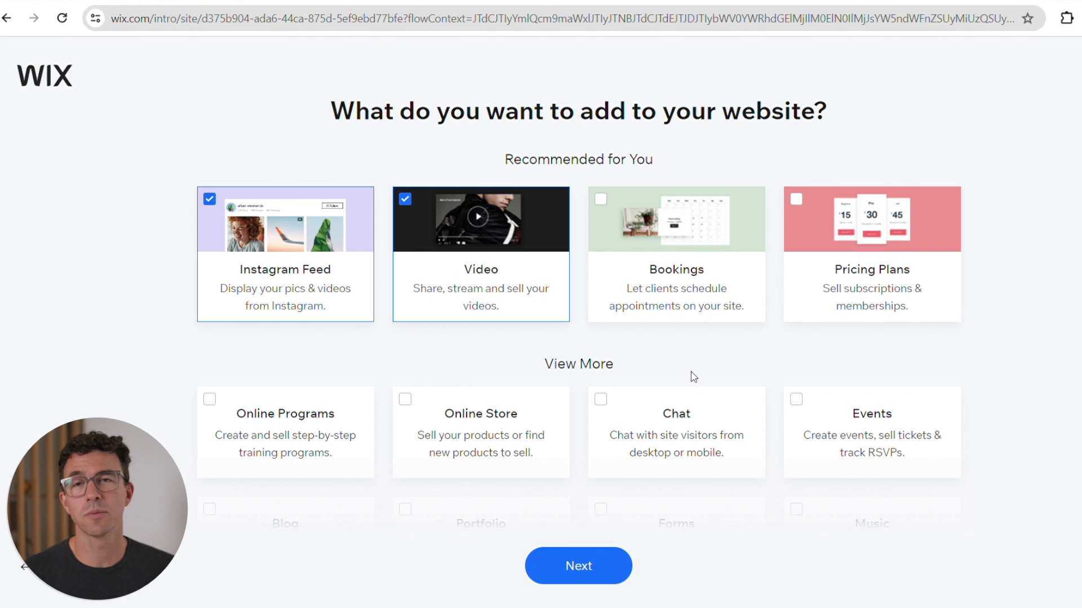
- Add the Blog feature alongside Instagram Feed and Video and continue
{"action": "scroll", "coordinate": [1025, 328], "scroll_direction": "down", "scroll_amount": 4}
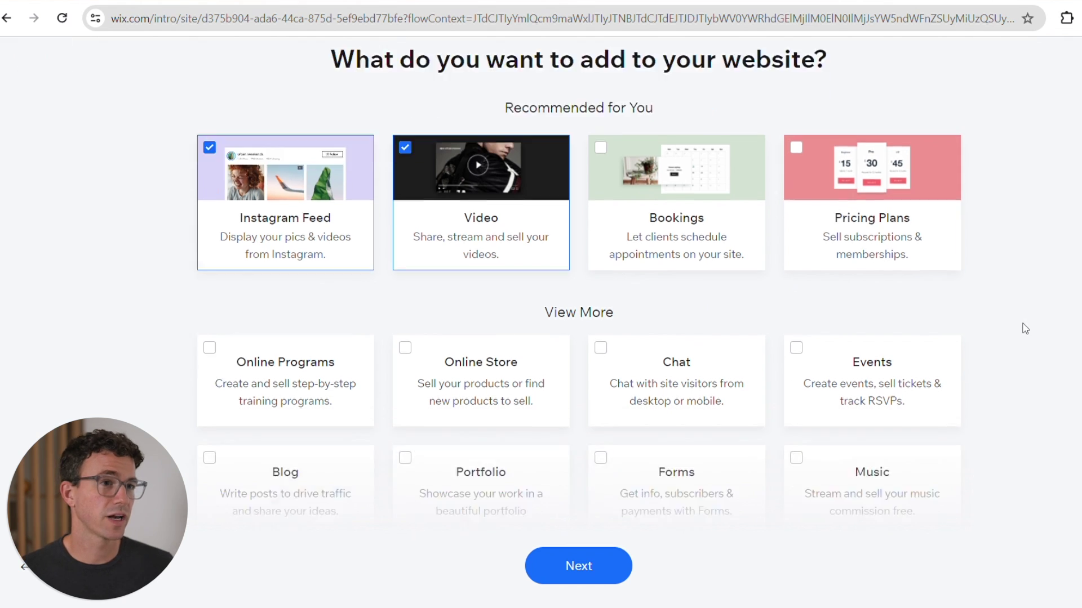
{"action": "scroll", "coordinate": [1027, 330], "scroll_direction": "down", "scroll_amount": 2}
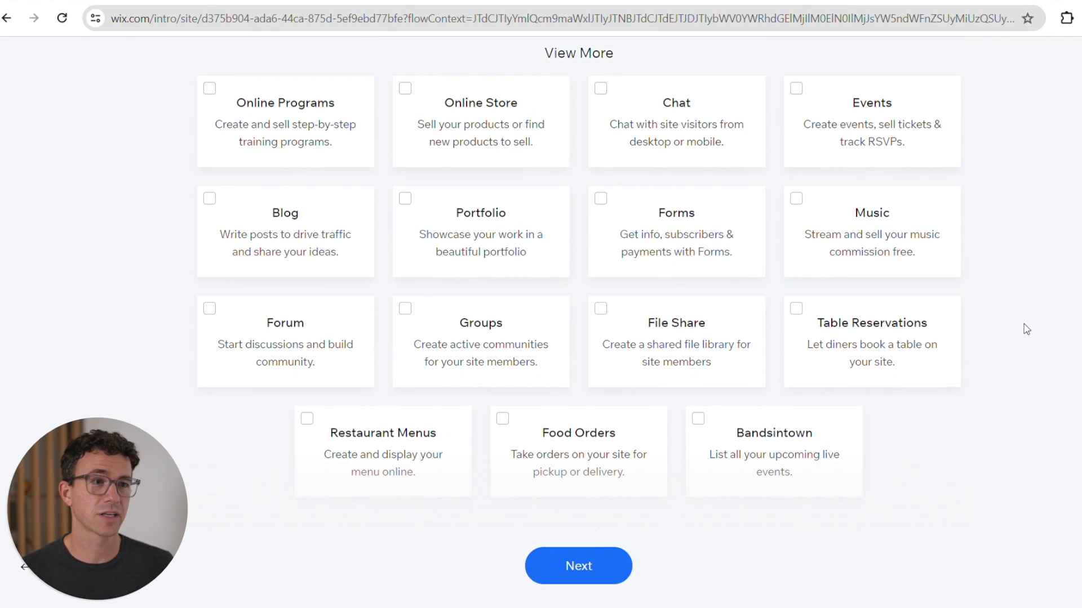
{"action": "left_click", "coordinate": [239, 227]}
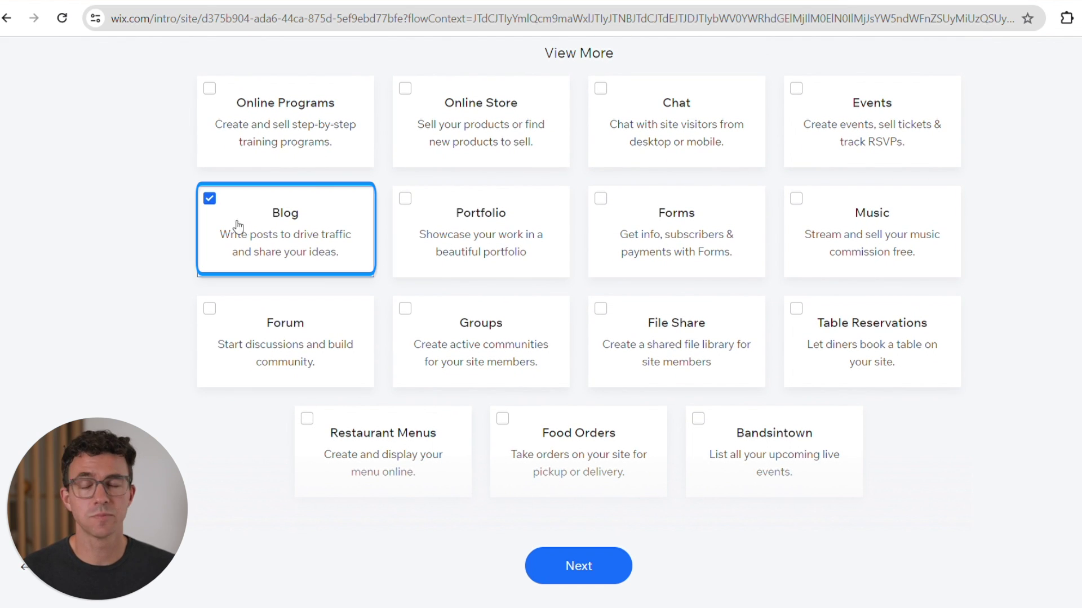
{"action": "left_click", "coordinate": [580, 567]}
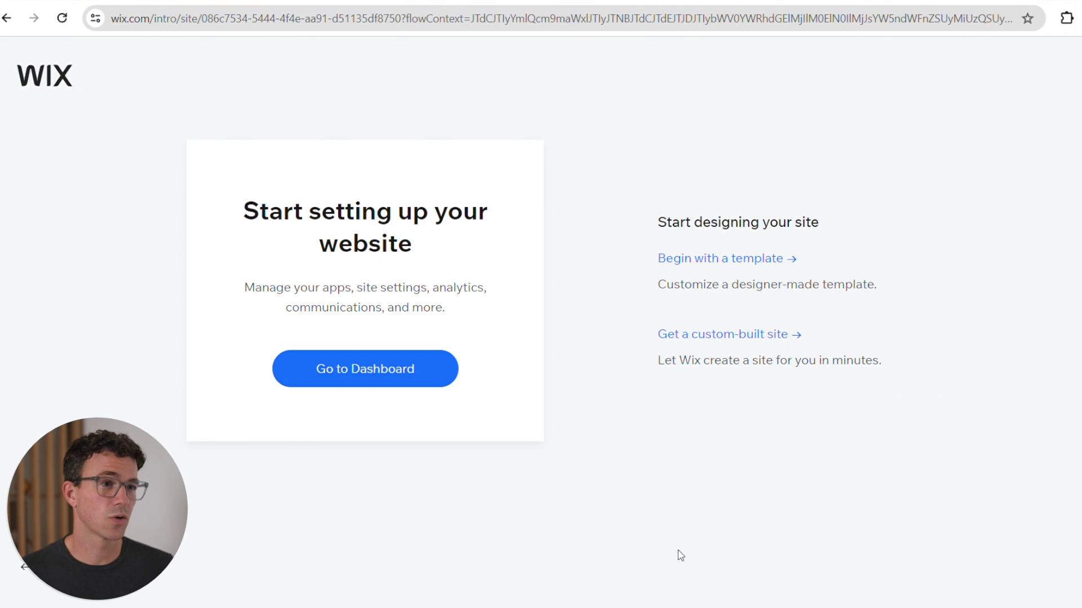
- Request a custom-built site with the Humble theme and the middle homepage design
{"action": "left_click", "coordinate": [761, 350]}
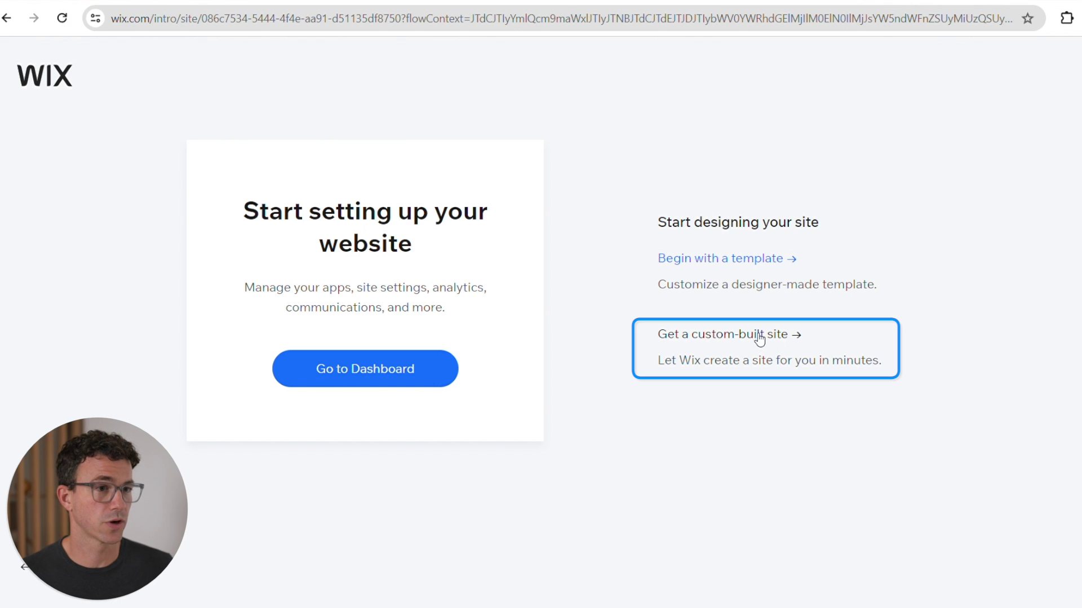
{"action": "left_click", "coordinate": [760, 339]}
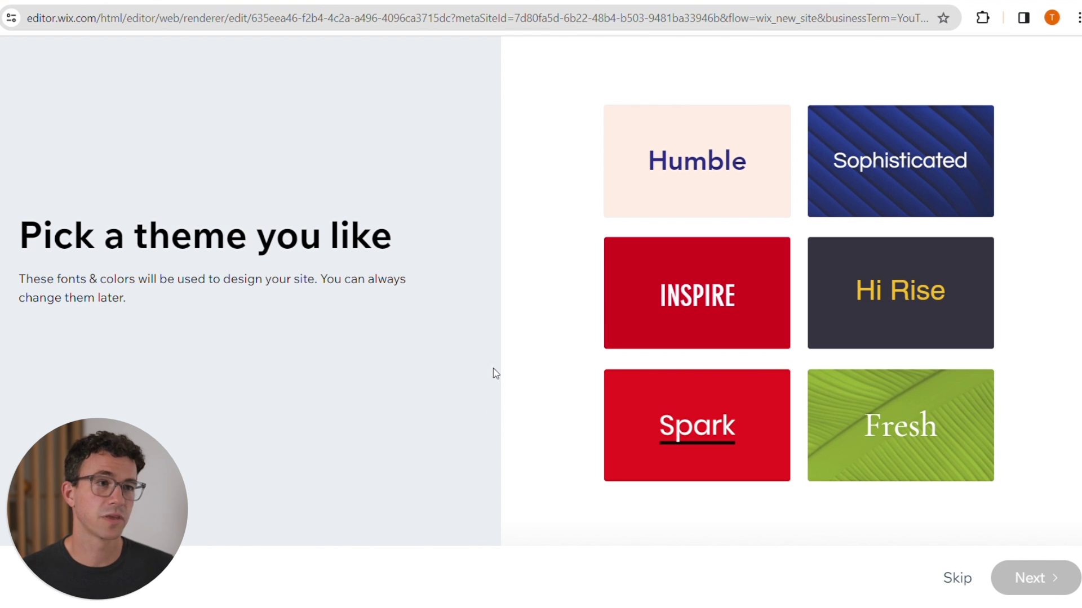
{"action": "left_click", "coordinate": [662, 197]}
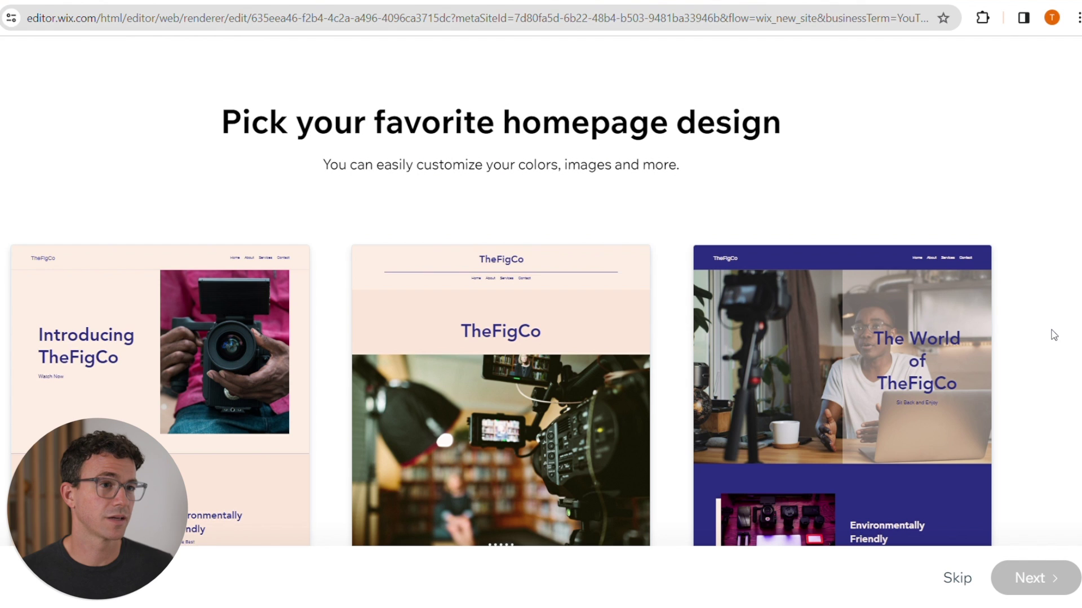
{"action": "left_click", "coordinate": [598, 310]}
{"action": "left_click", "coordinate": [1019, 579]}
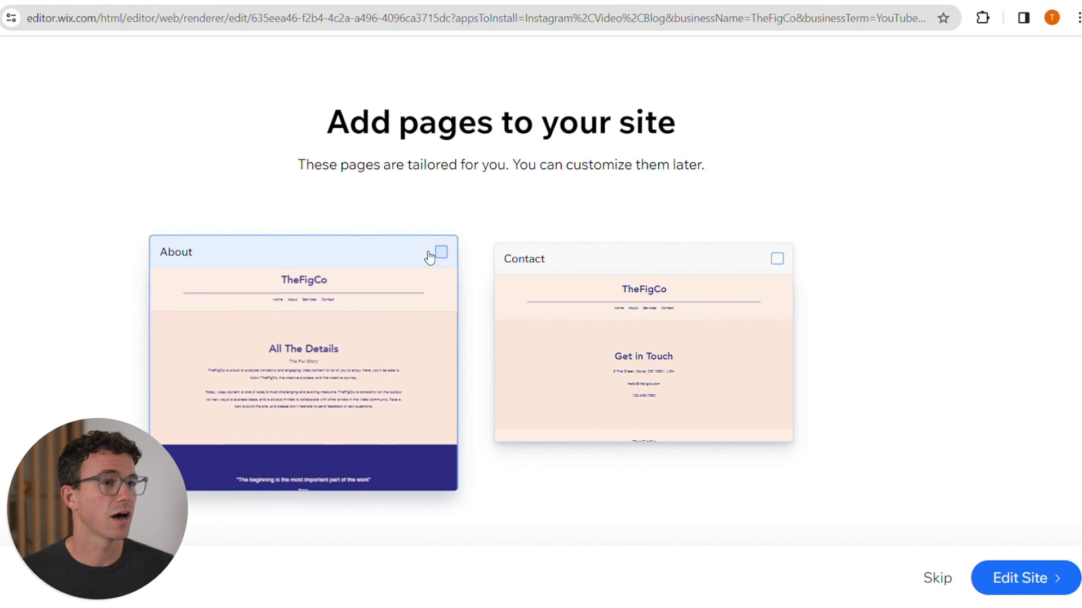
- Include About and Contact pages, then open the site in the editor
{"action": "left_click", "coordinate": [449, 258]}
{"action": "left_click", "coordinate": [780, 259]}
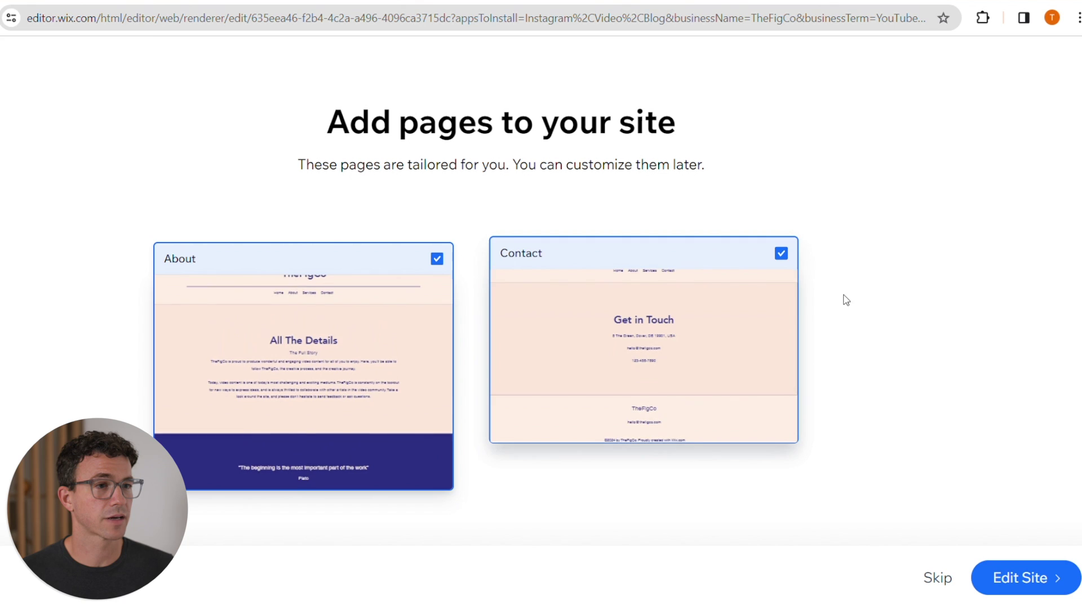
{"action": "left_click", "coordinate": [1001, 563]}
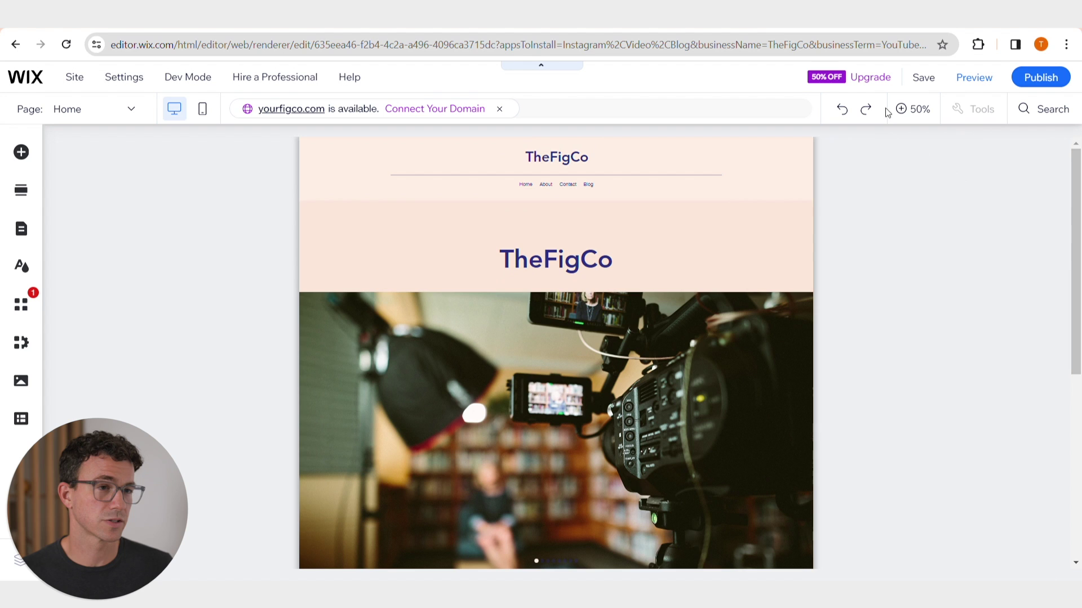
{"action": "scroll", "coordinate": [245, 309], "scroll_direction": "down", "scroll_amount": 5}
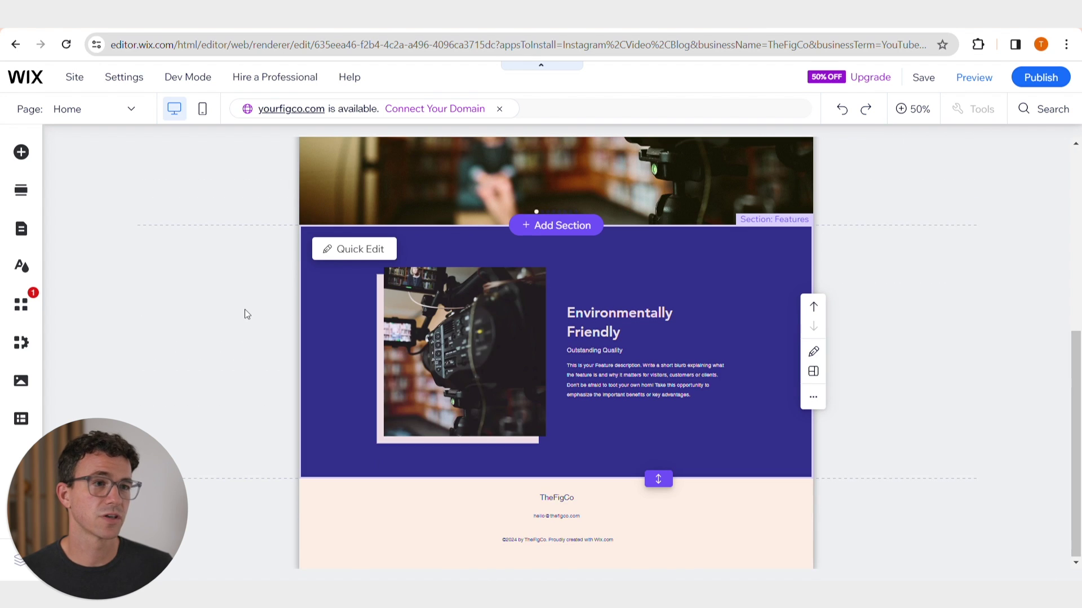
{"action": "scroll", "coordinate": [245, 309], "scroll_direction": "up", "scroll_amount": 5}
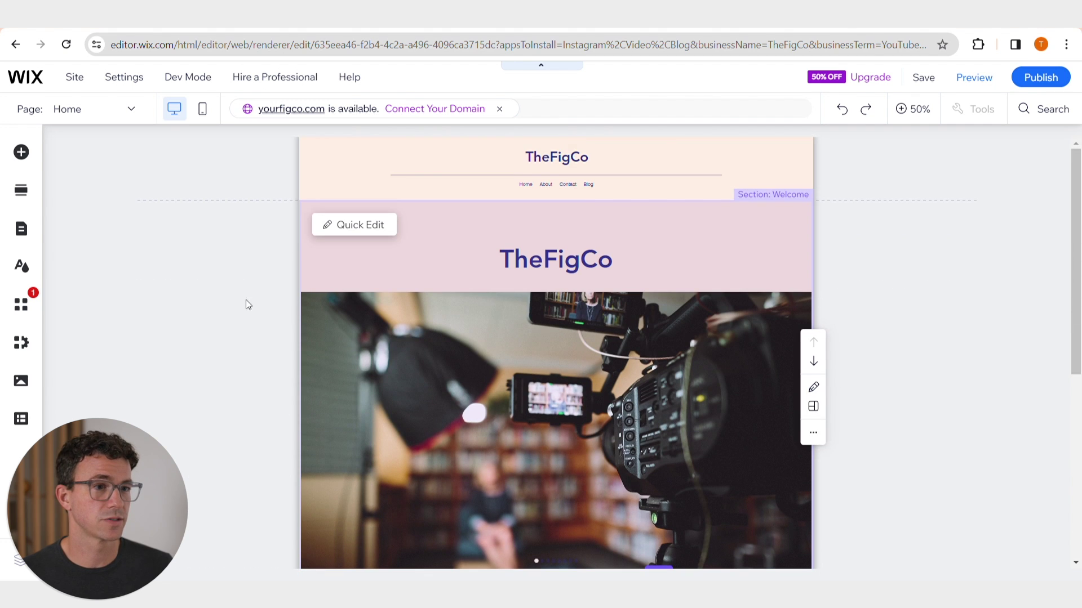
{"action": "left_click", "coordinate": [135, 113]}
{"action": "left_click", "coordinate": [95, 176]}
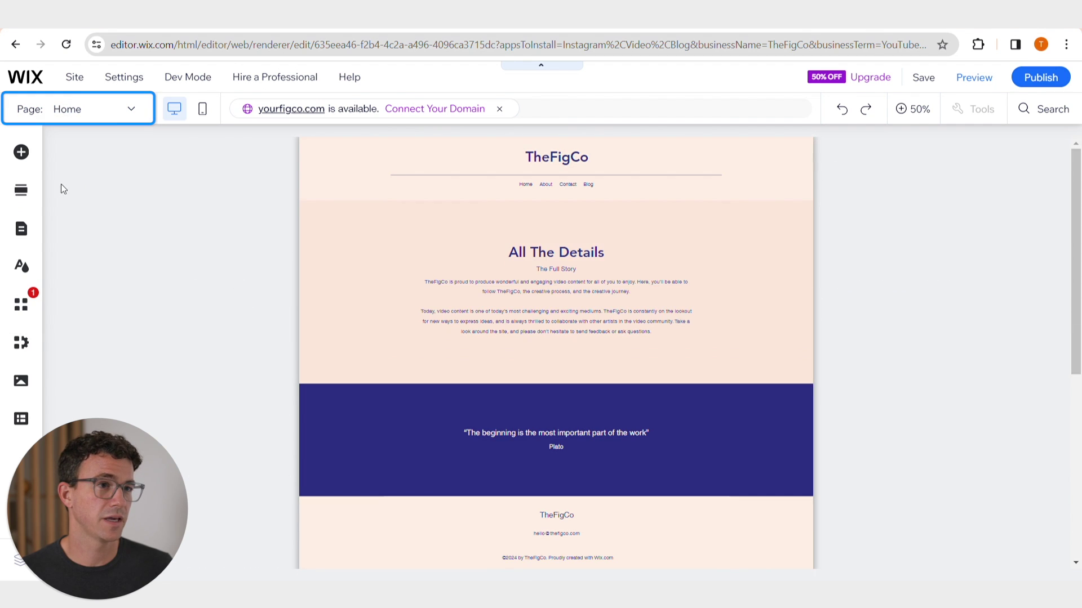
{"action": "left_click", "coordinate": [128, 109]}
{"action": "left_click", "coordinate": [67, 203]}
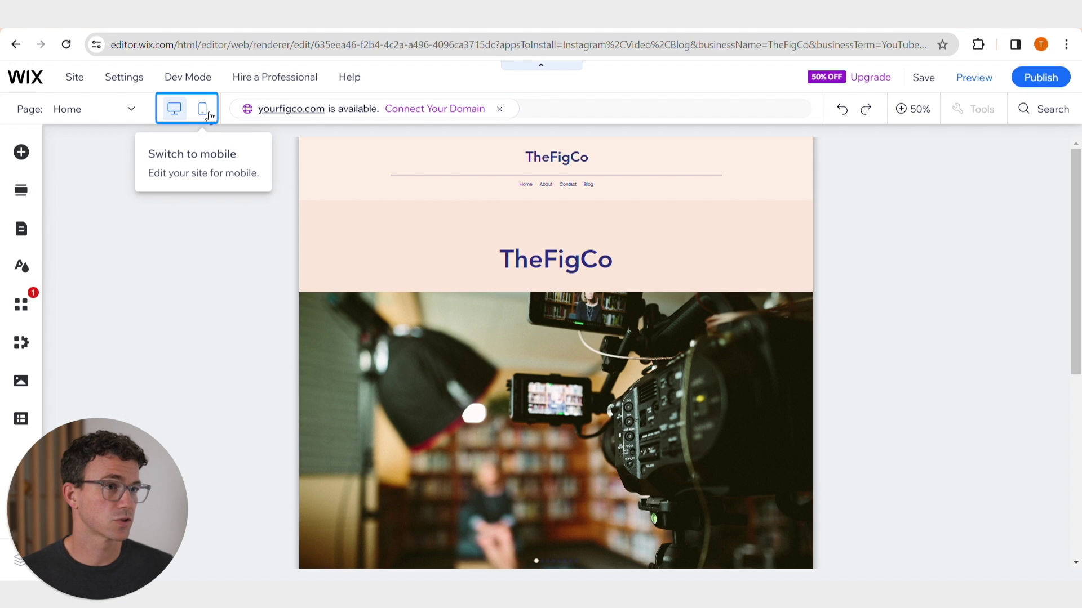
{"action": "left_click", "coordinate": [350, 116]}
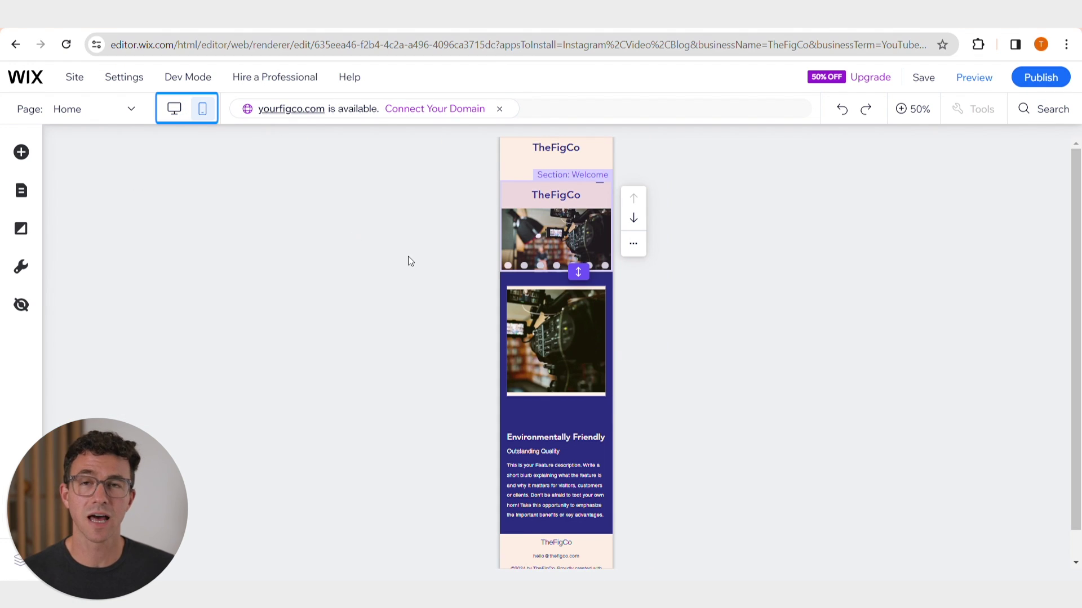
{"action": "scroll", "coordinate": [408, 256], "scroll_direction": "down", "scroll_amount": 1}
{"action": "scroll", "coordinate": [408, 256], "scroll_direction": "up", "scroll_amount": 1}
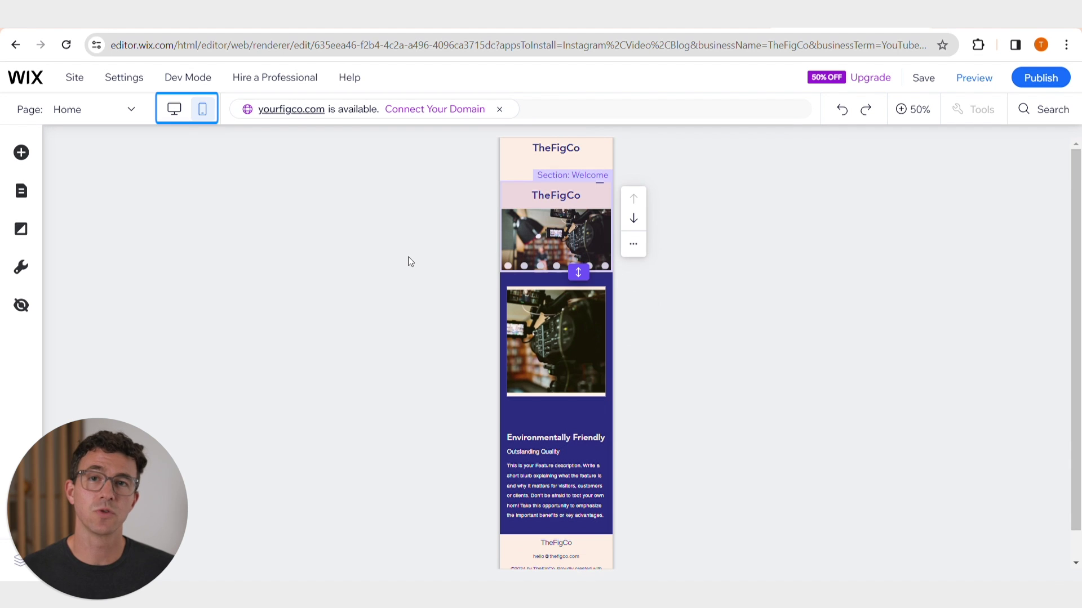
{"action": "left_click", "coordinate": [178, 111]}
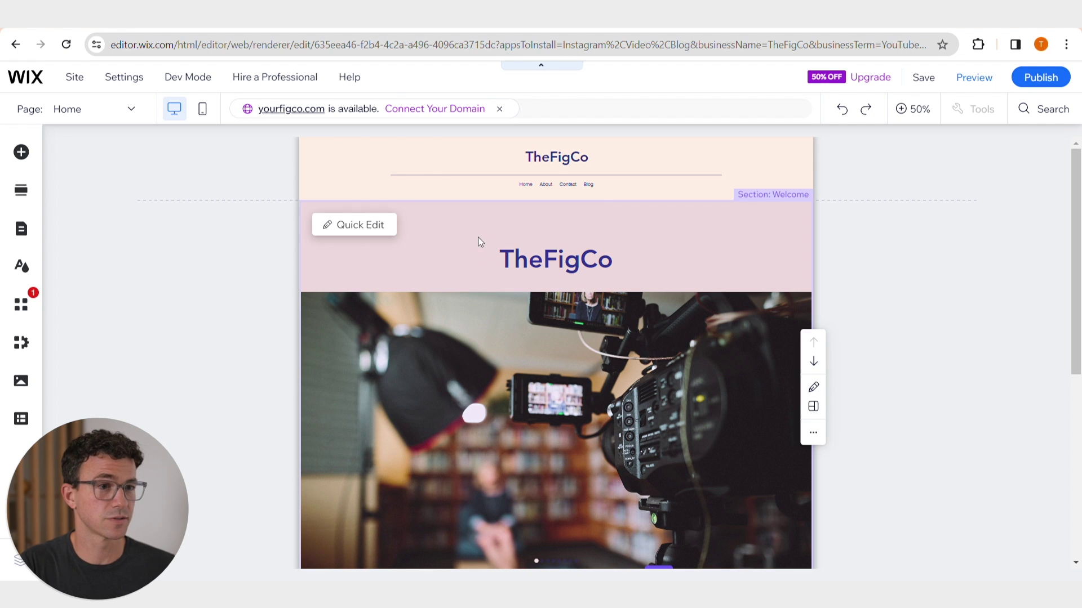
- Preview dark purple #615F9B as the Welcome background, then close, keeping the light pink
{"action": "left_click", "coordinate": [359, 226]}
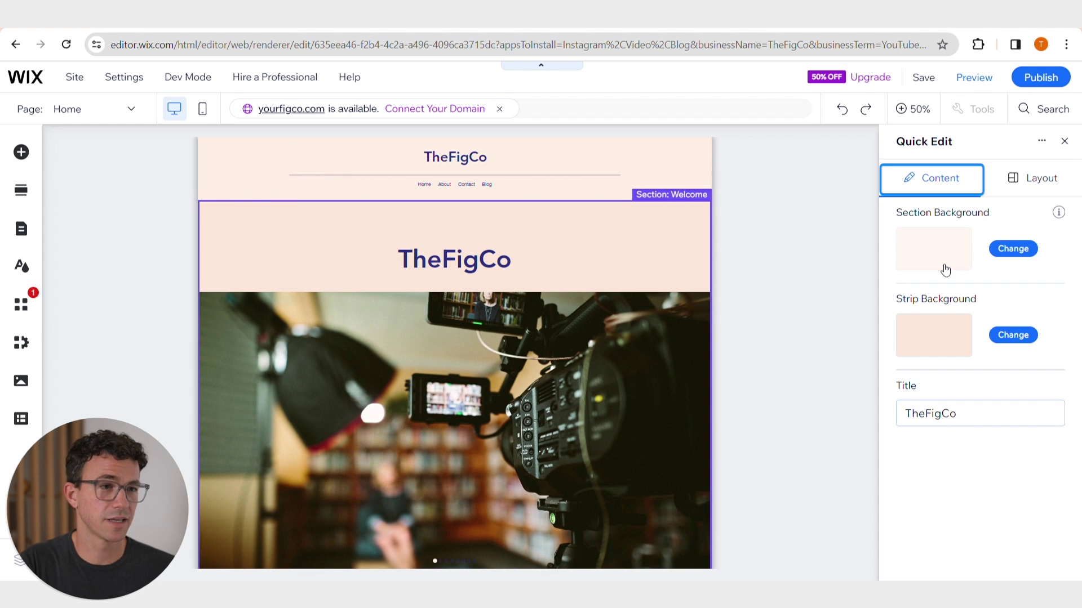
{"action": "key", "text": "Tab"}
{"action": "left_click", "coordinate": [1024, 248]}
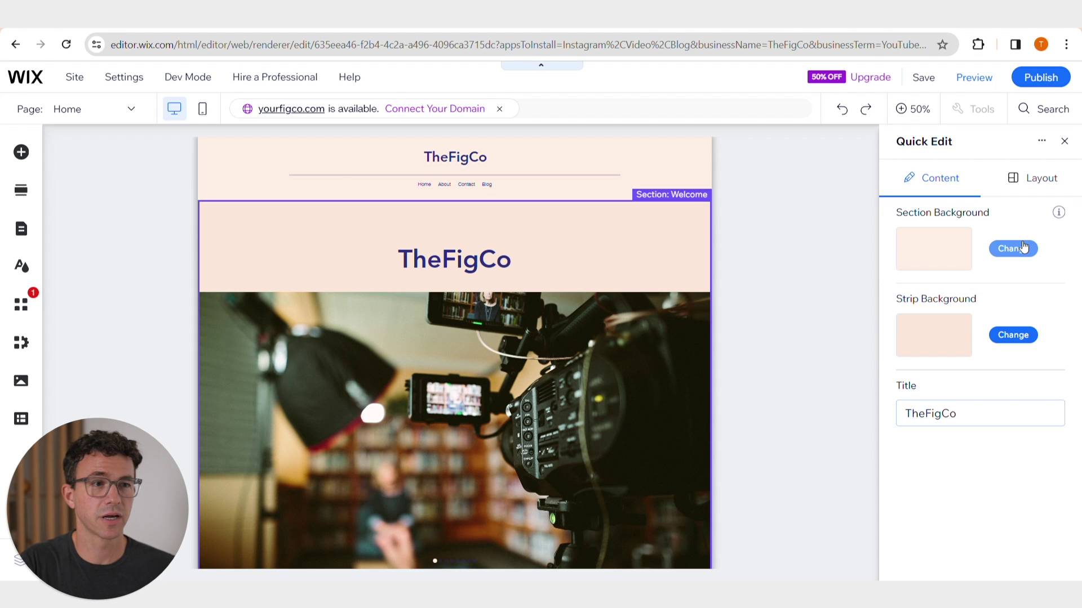
{"action": "key", "text": "Tab"}
{"action": "key", "text": "Tab"}
{"action": "key", "text": "Tab"}
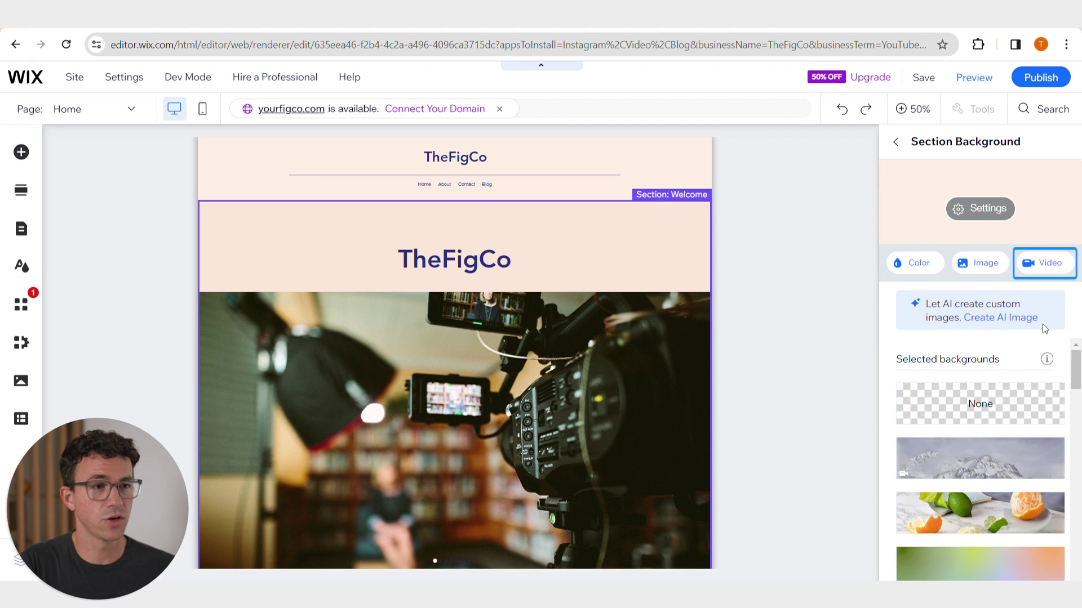
{"action": "left_click", "coordinate": [919, 263]}
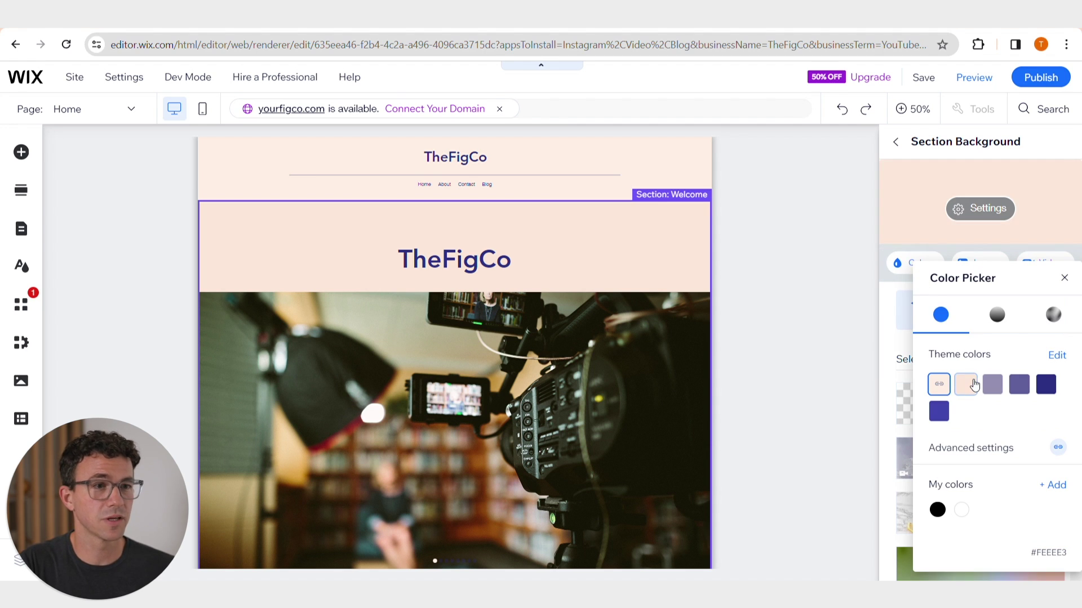
{"action": "left_click", "coordinate": [1020, 387]}
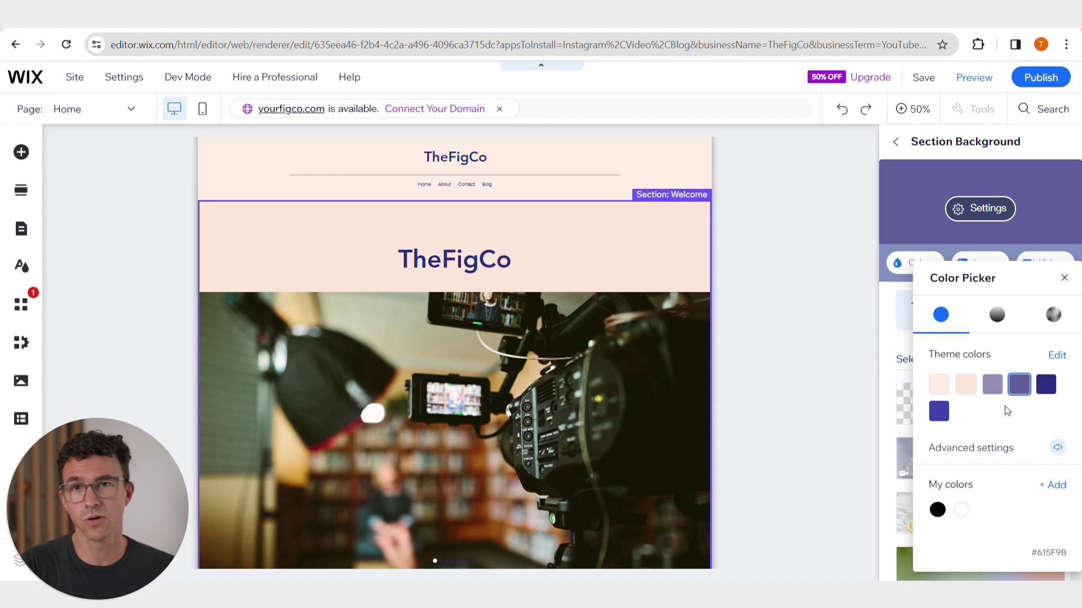
{"action": "left_click", "coordinate": [827, 189]}
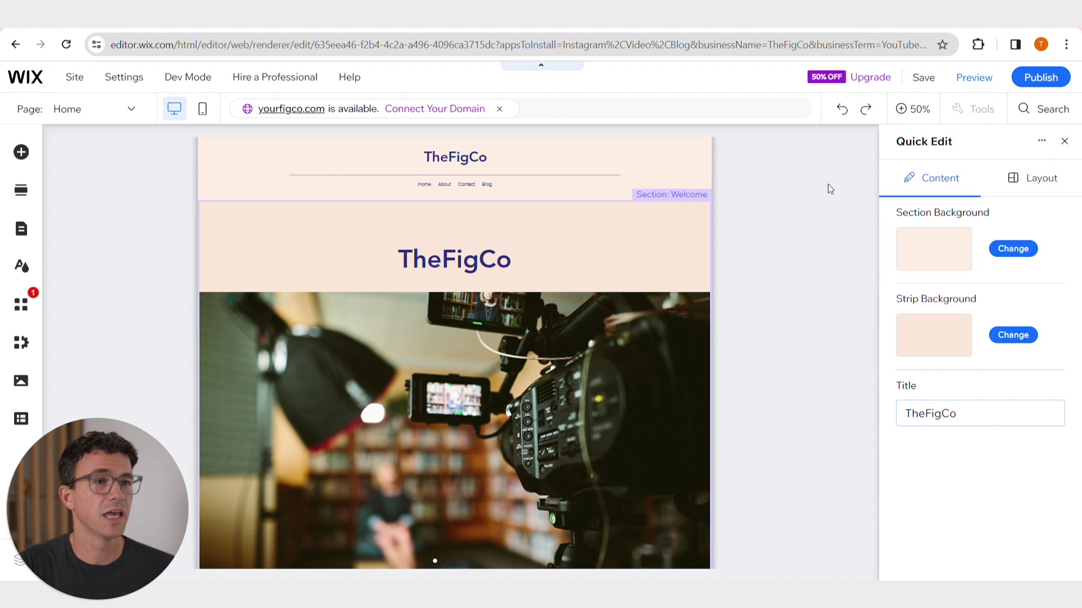
{"action": "left_click", "coordinate": [224, 383]}
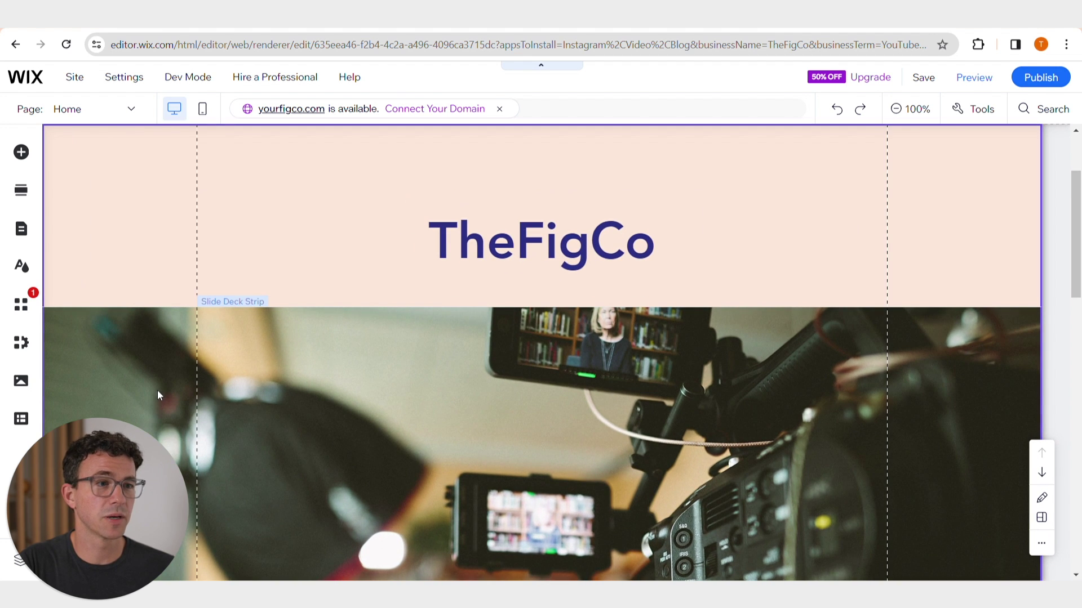
- Move the pink equipment photo to the front of the gallery and delete it
{"action": "double_click", "coordinate": [157, 390]}
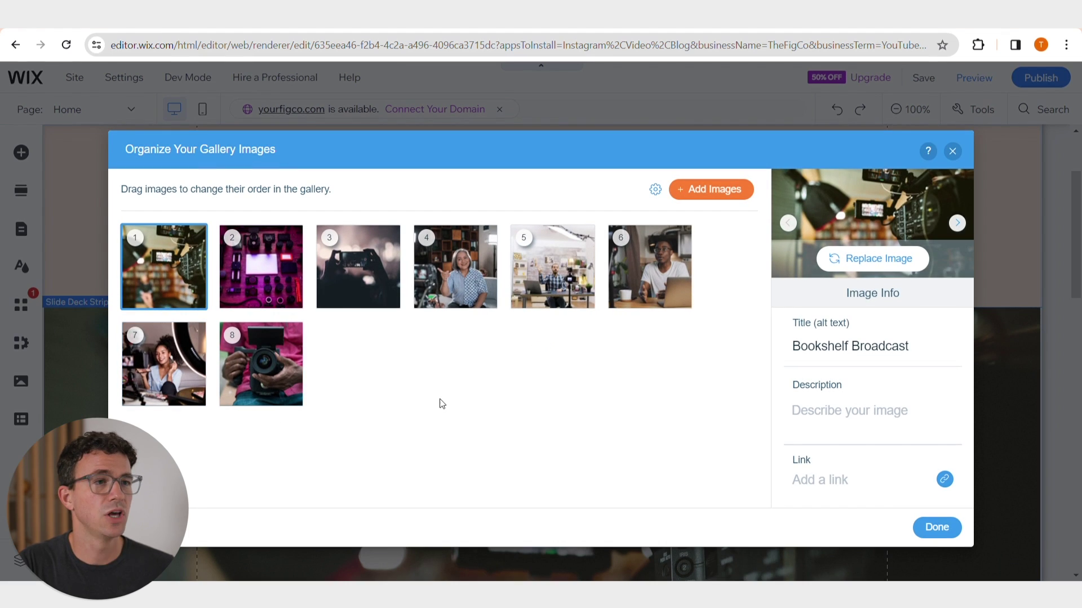
{"action": "left_click_drag", "start_coordinate": [262, 273], "coordinate": [165, 274]}
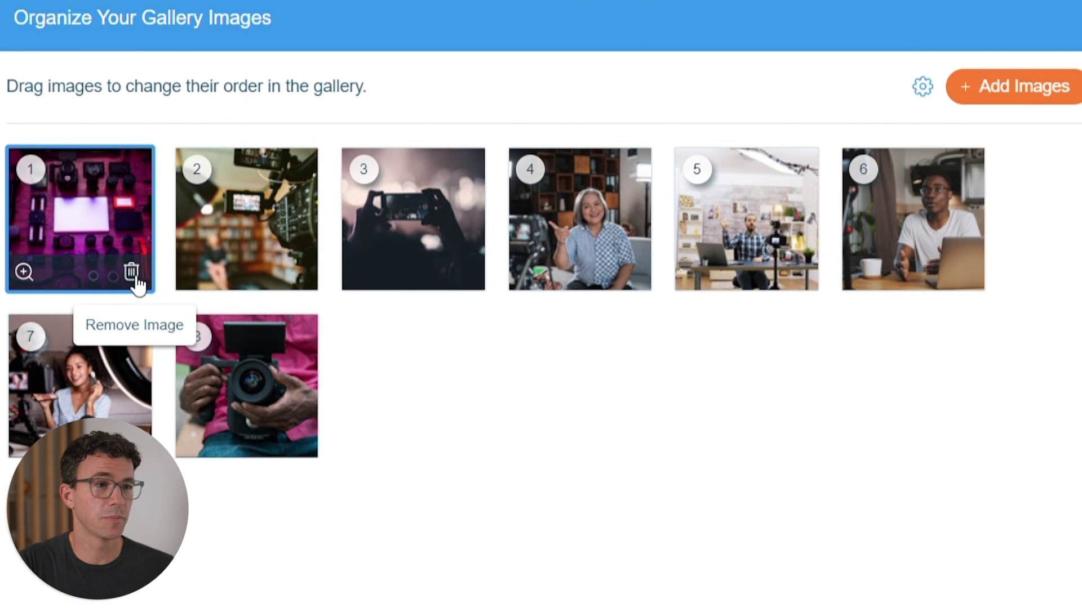
{"action": "left_click", "coordinate": [142, 285]}
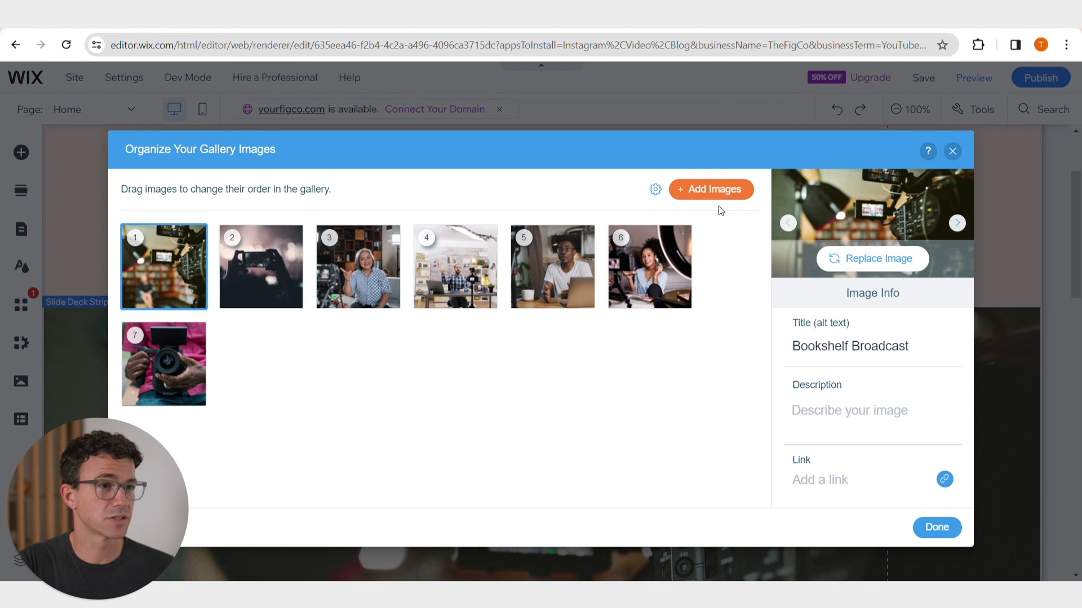
- Add a 'youtube' stock photo of two women filming; keep the bookshelf image first
{"action": "left_click", "coordinate": [715, 191]}
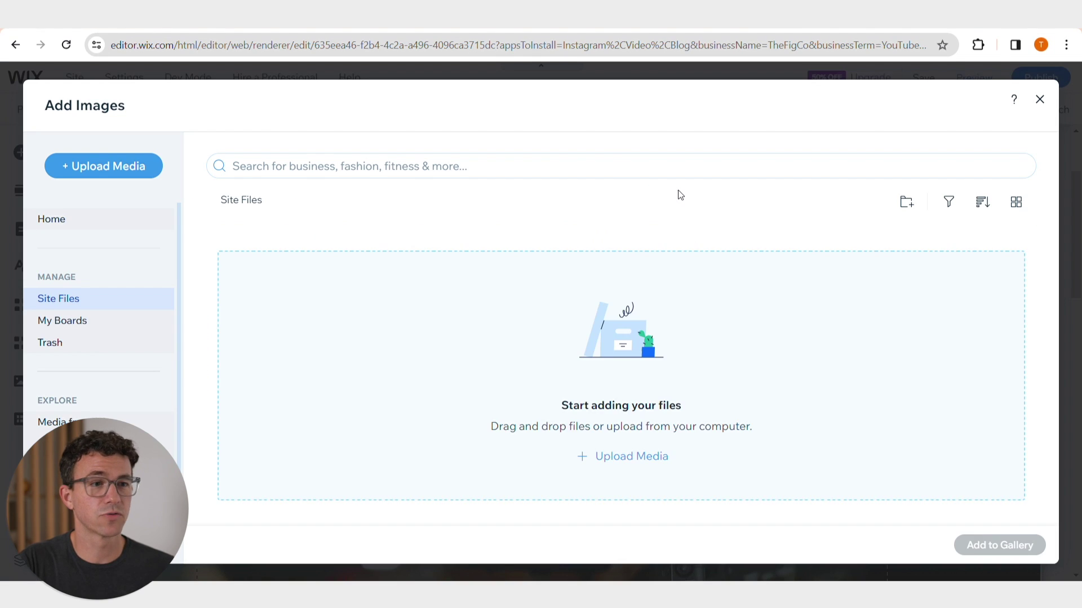
{"action": "left_click", "coordinate": [680, 181]}
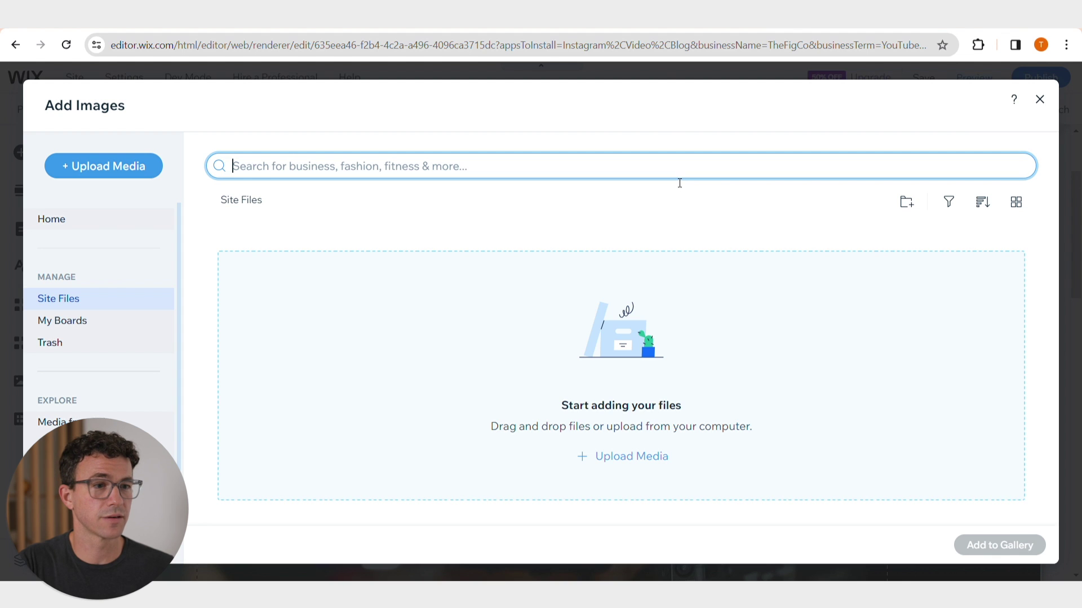
{"action": "type", "text": "youtube"}
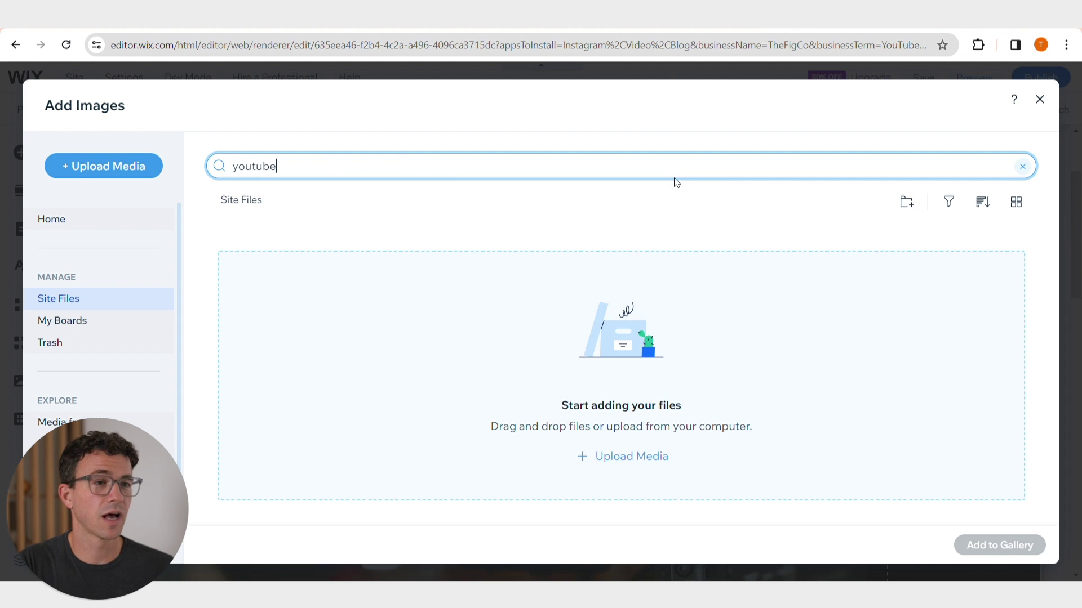
{"action": "key", "text": "Return"}
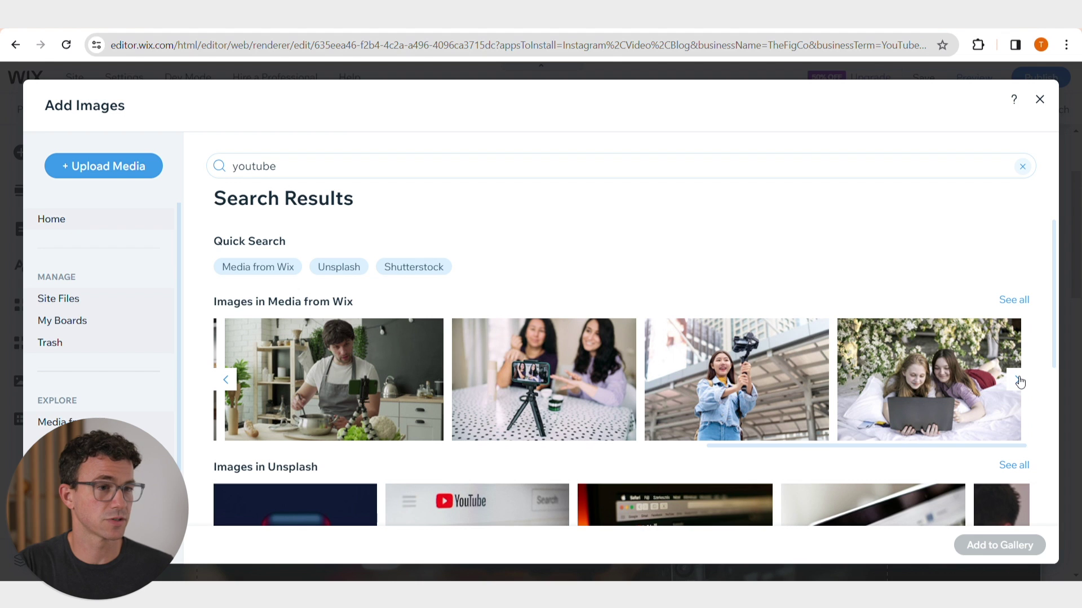
{"action": "left_click", "coordinate": [528, 335]}
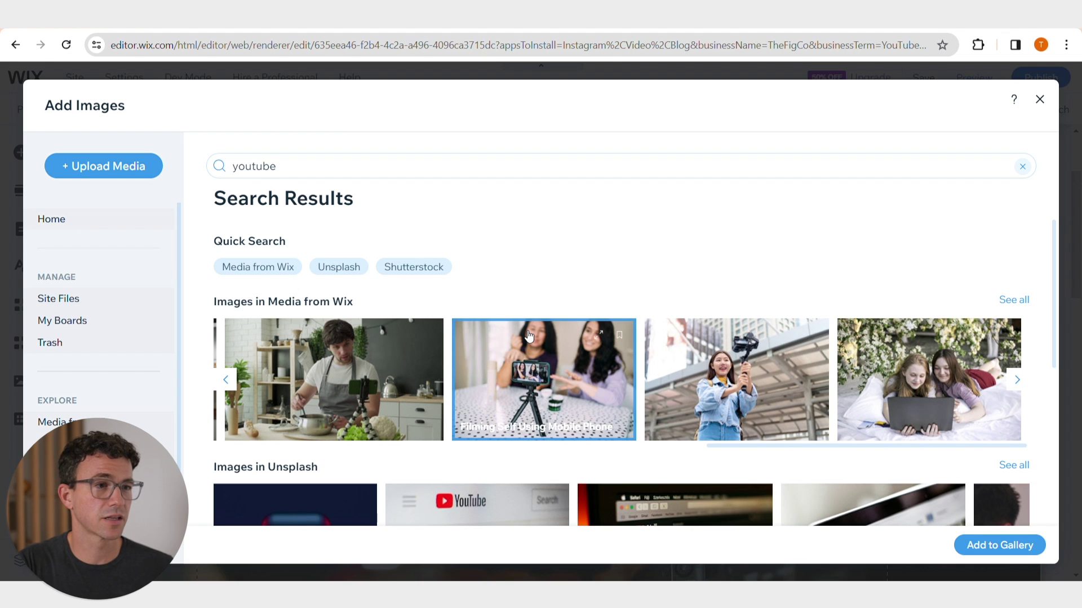
{"action": "left_click", "coordinate": [975, 550]}
{"action": "left_click_drag", "start_coordinate": [261, 266], "coordinate": [157, 270]}
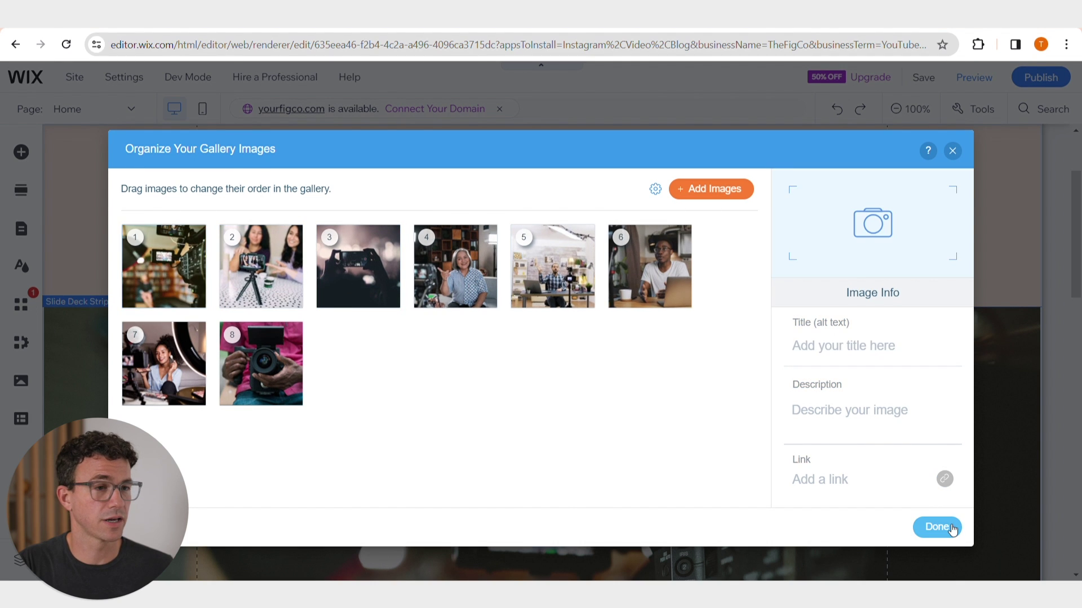
- Finish organizing the gallery and move the TheFigCo title higher
{"action": "left_click", "coordinate": [950, 527]}
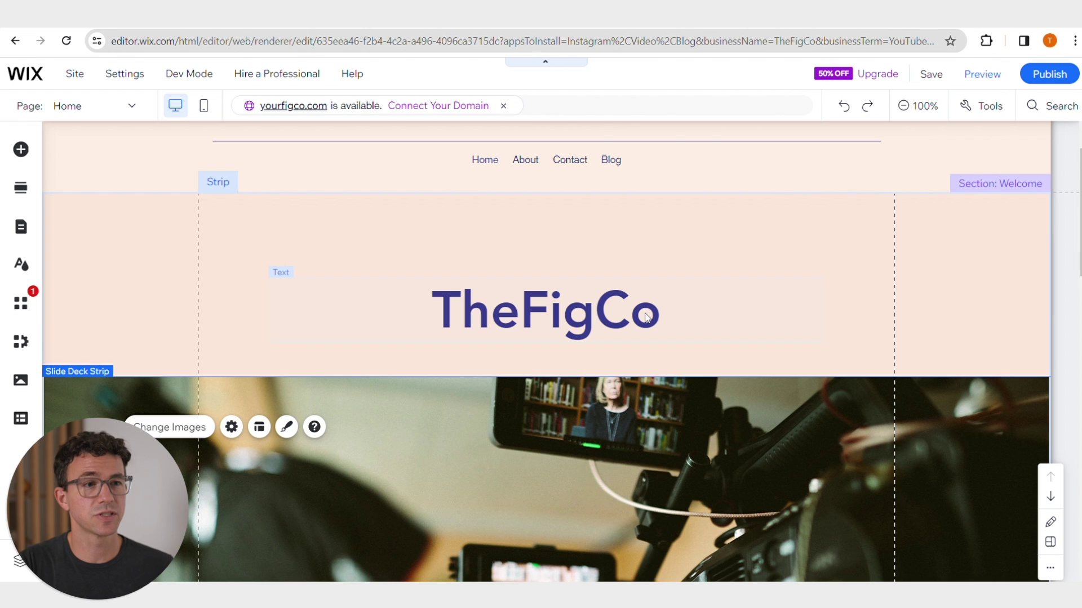
{"action": "left_click_drag", "start_coordinate": [646, 317], "coordinate": [653, 277]}
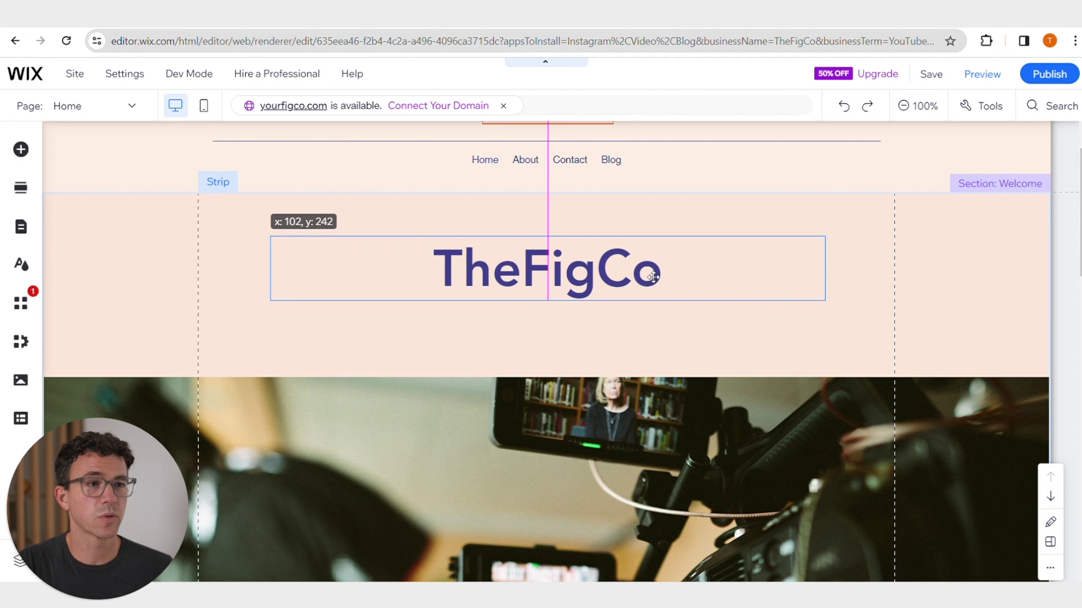
{"action": "left_click_drag", "start_coordinate": [653, 276], "coordinate": [654, 278]}
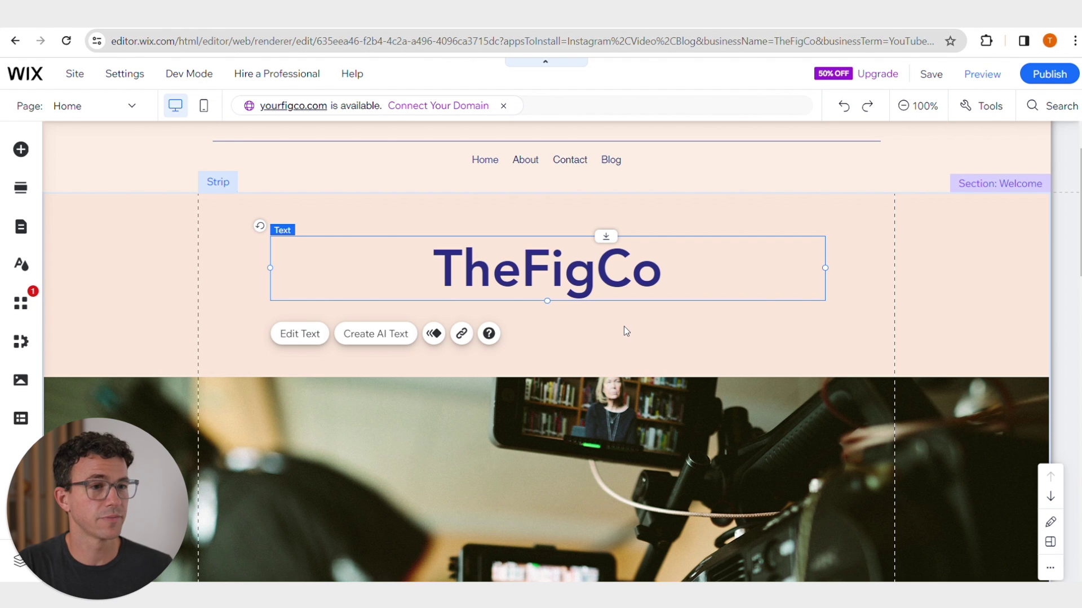
- Add a bold 21 px paragraph 'Grow Your Business With YouTube' below the title
{"action": "left_click", "coordinate": [21, 150]}
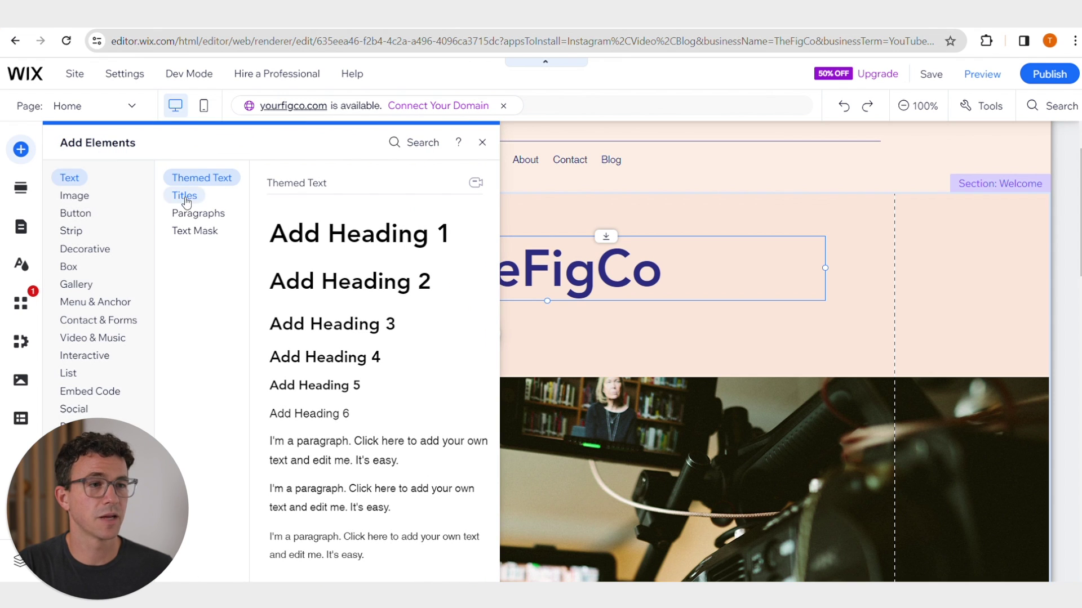
{"action": "left_click", "coordinate": [197, 213]}
{"action": "left_click_drag", "start_coordinate": [353, 391], "coordinate": [549, 338]}
{"action": "left_click", "coordinate": [483, 273]}
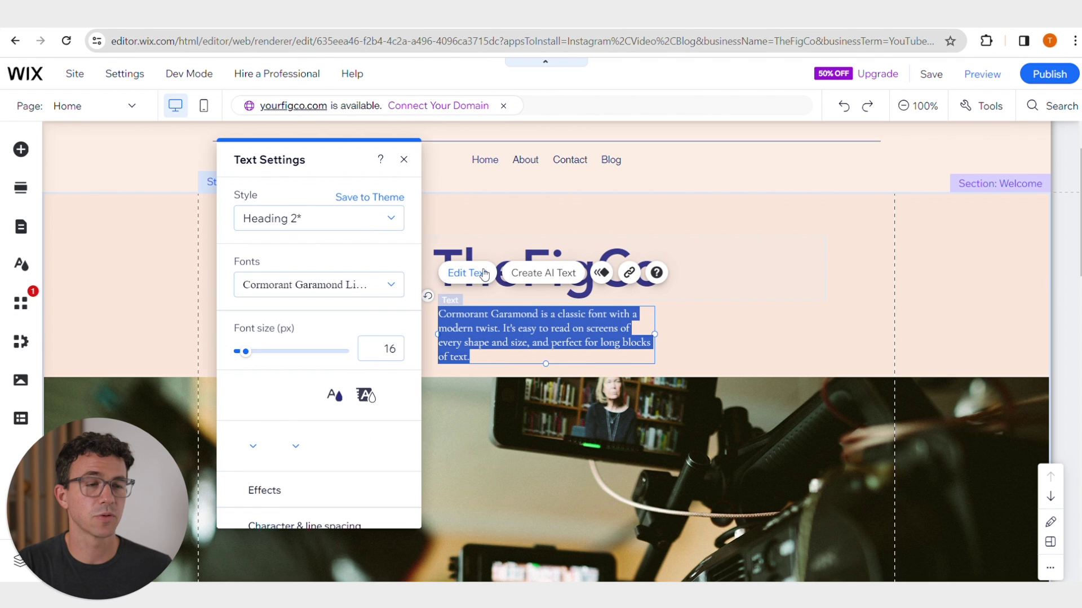
{"action": "type", "text": "Grow Your Business With YouTube"}
{"action": "left_click_drag", "start_coordinate": [593, 315], "coordinate": [438, 314]}
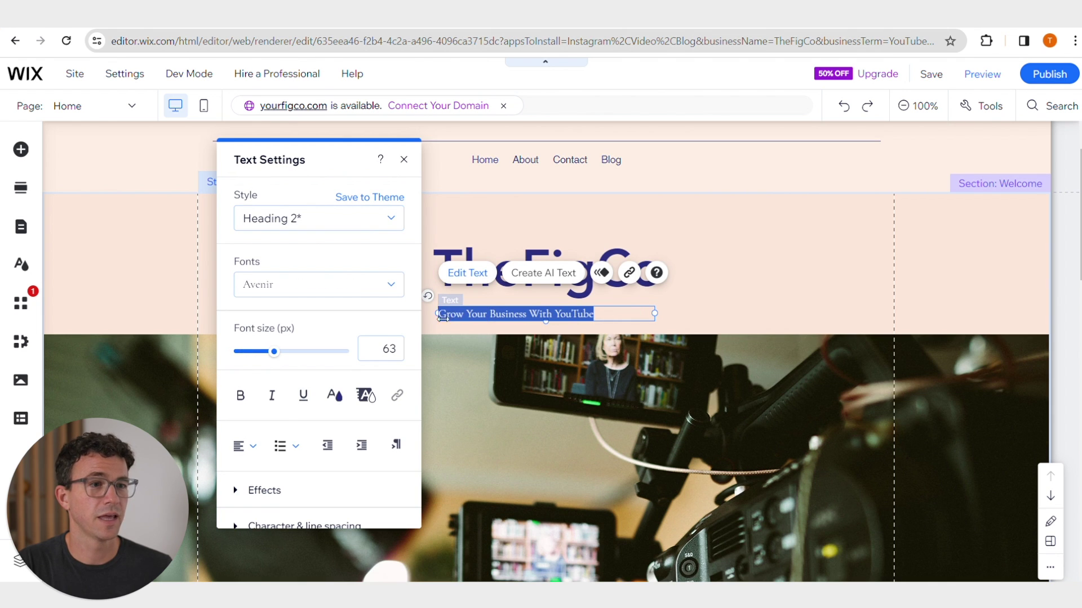
{"action": "mouse_move", "coordinate": [246, 351]}
{"action": "left_mouse_down"}
{"action": "mouse_move", "coordinate": [272, 353]}
{"action": "mouse_move", "coordinate": [248, 353]}
{"action": "left_mouse_up"}
{"action": "left_click", "coordinate": [241, 397]}
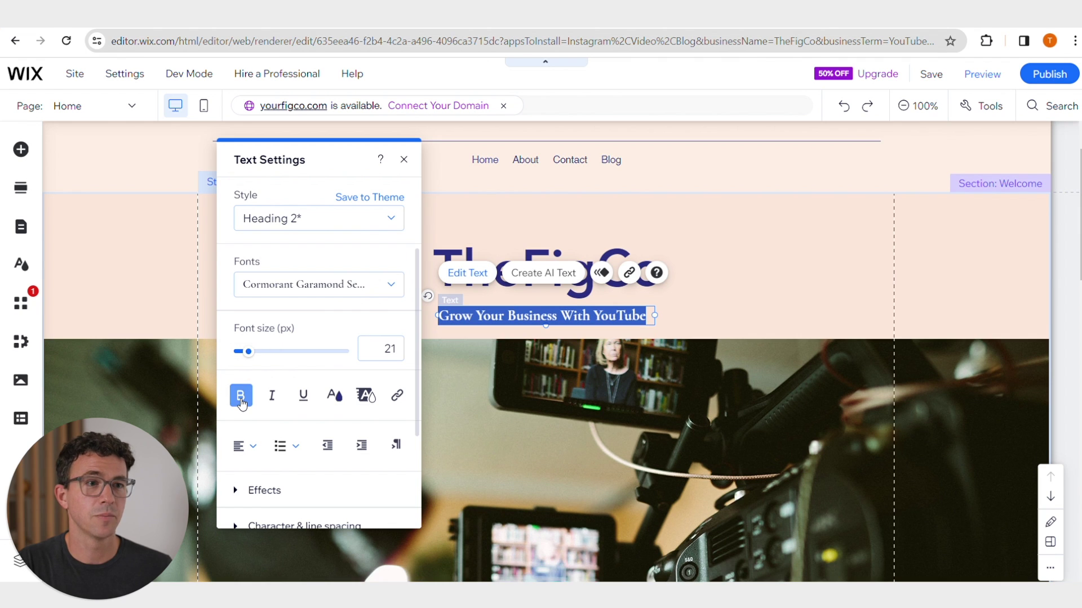
{"action": "key", "text": "Tab"}
{"action": "key", "text": "Tab"}
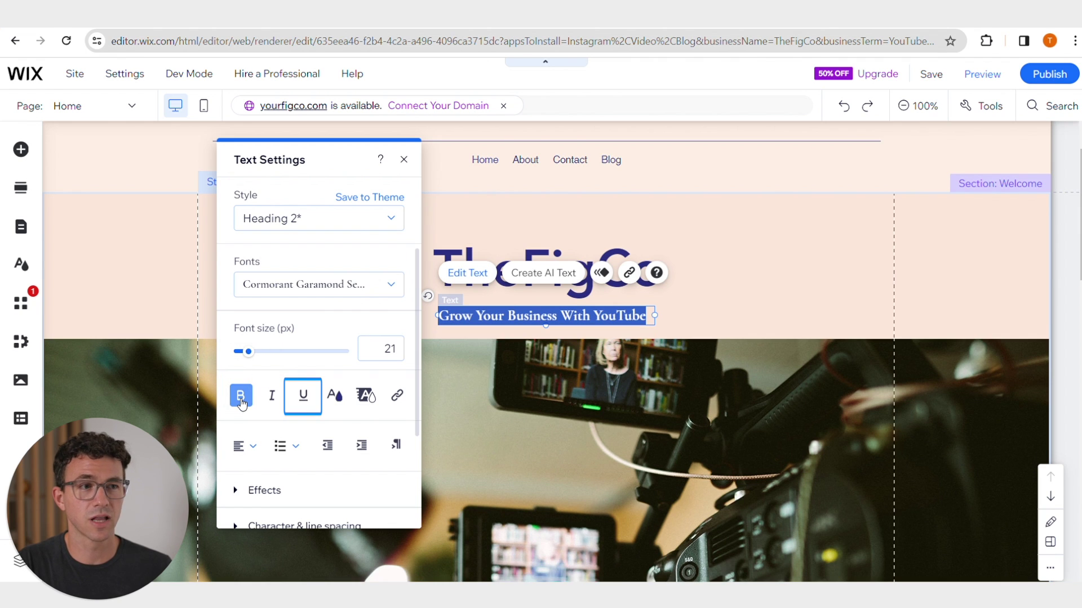
{"action": "key", "text": "Tab"}
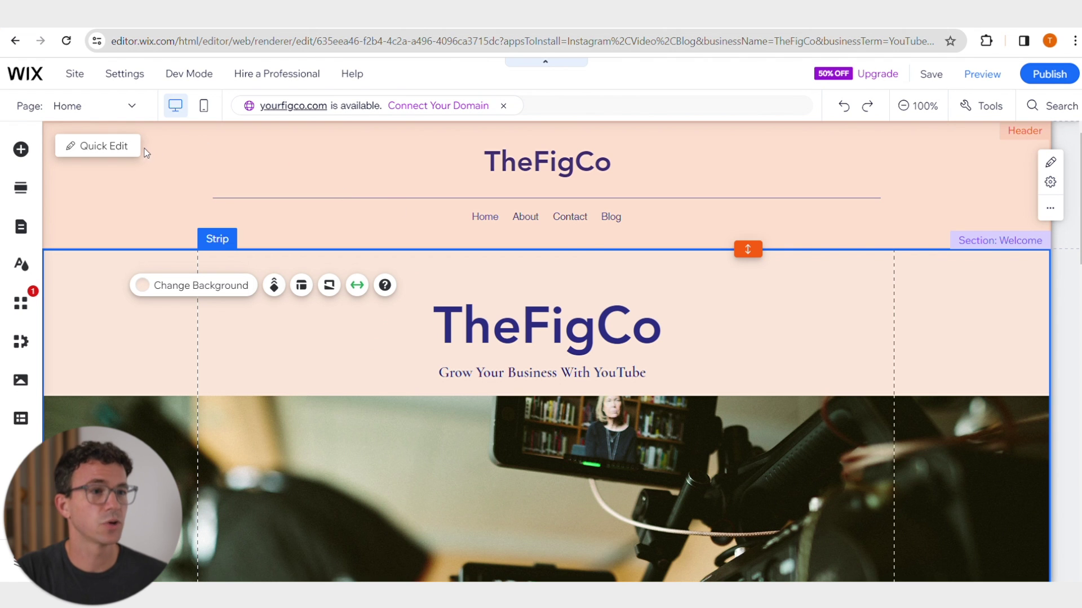
- Delete the Blog page and its Wix Blog app from the site menu
{"action": "left_click", "coordinate": [136, 150]}
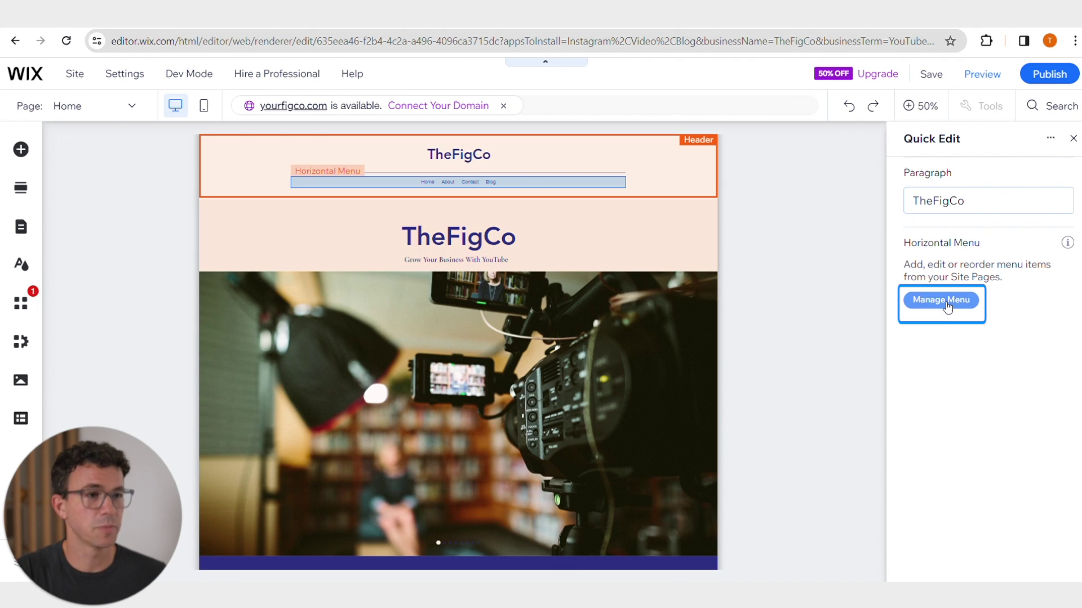
{"action": "left_click", "coordinate": [946, 302]}
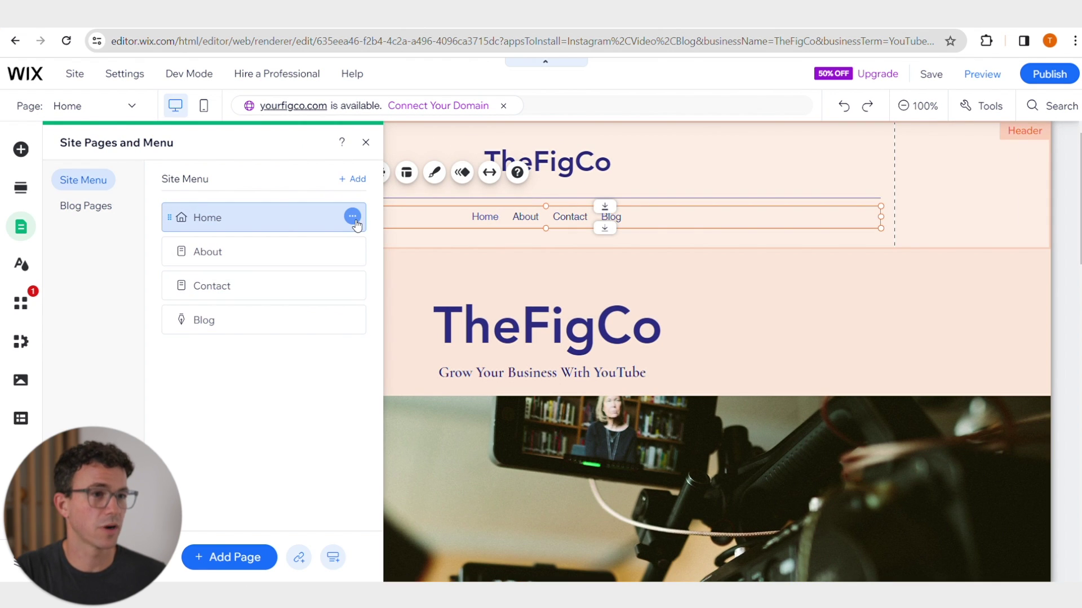
{"action": "left_click", "coordinate": [352, 217]}
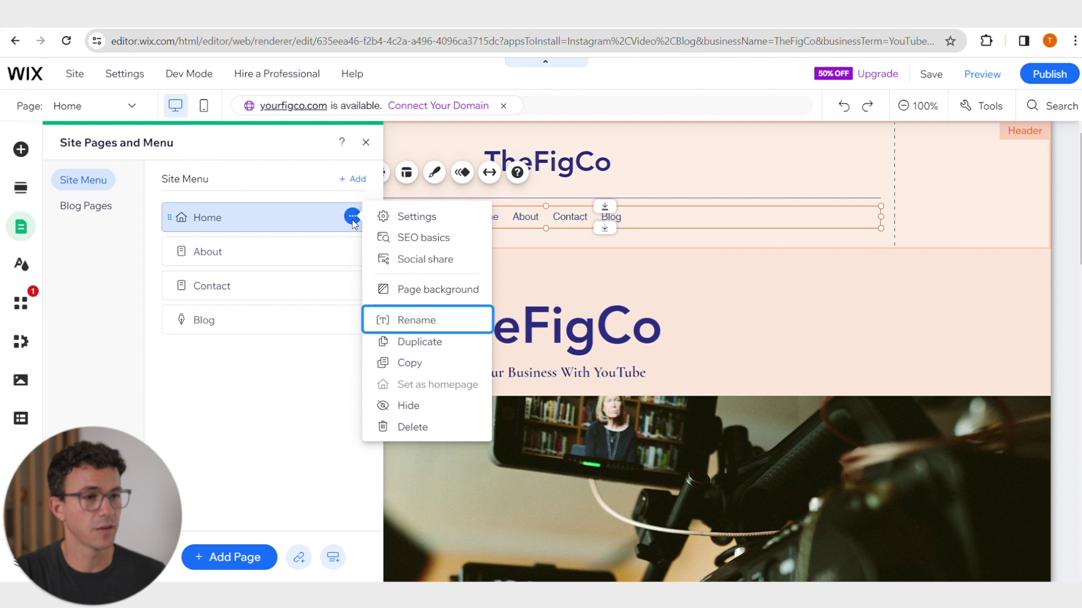
{"action": "left_click", "coordinate": [352, 319]}
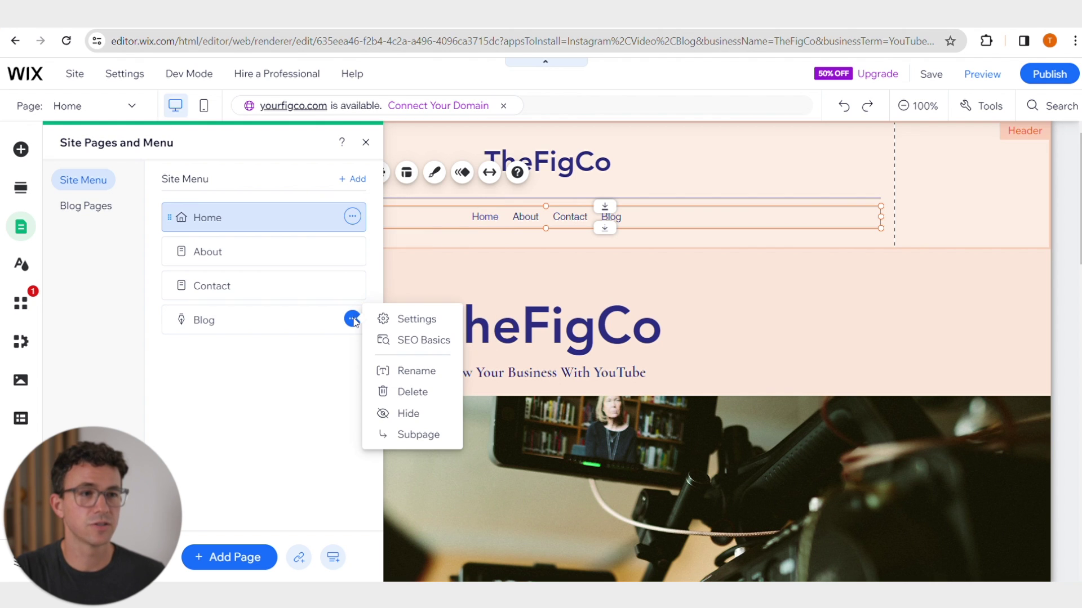
{"action": "left_click", "coordinate": [405, 390]}
{"action": "left_click", "coordinate": [708, 375]}
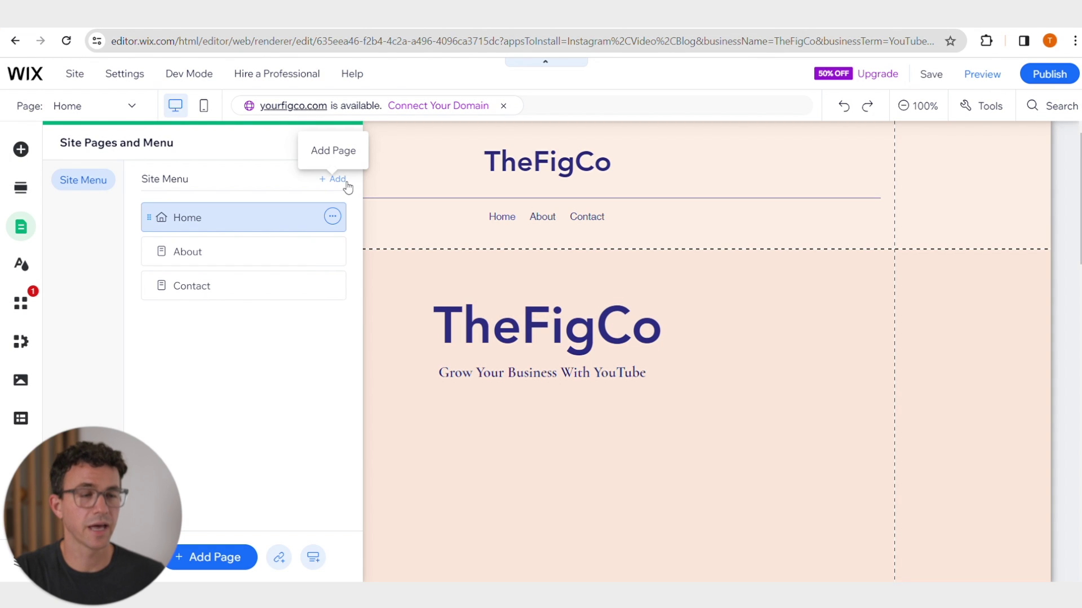
{"action": "left_click", "coordinate": [346, 143]}
- Zoom out to the Features section and move it up, then back below Welcome
{"action": "key", "text": "ctrl+minus"}
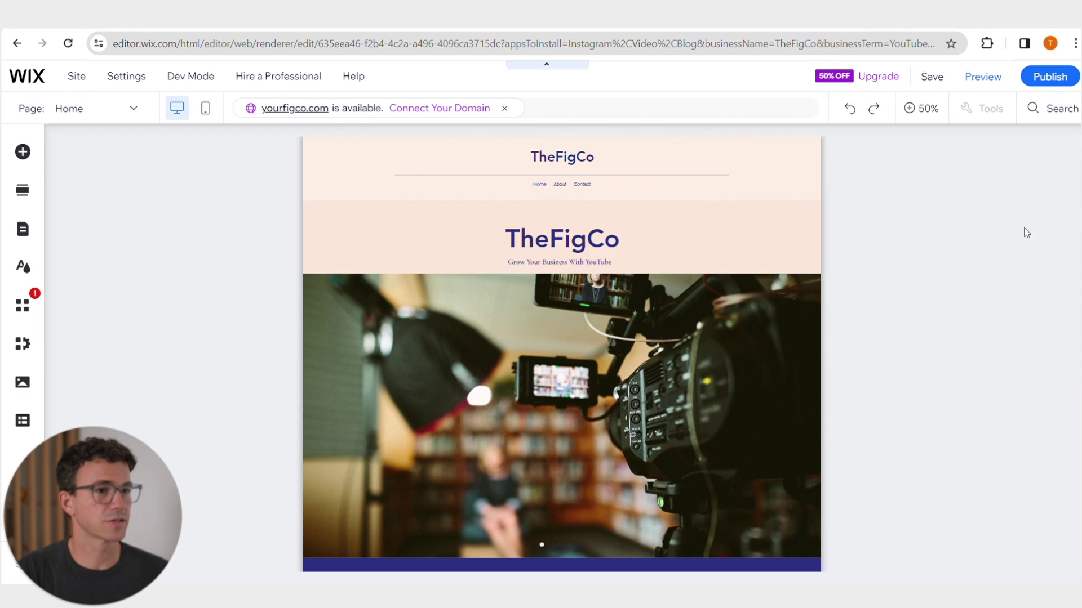
{"action": "scroll", "coordinate": [911, 253], "scroll_direction": "down", "scroll_amount": 5}
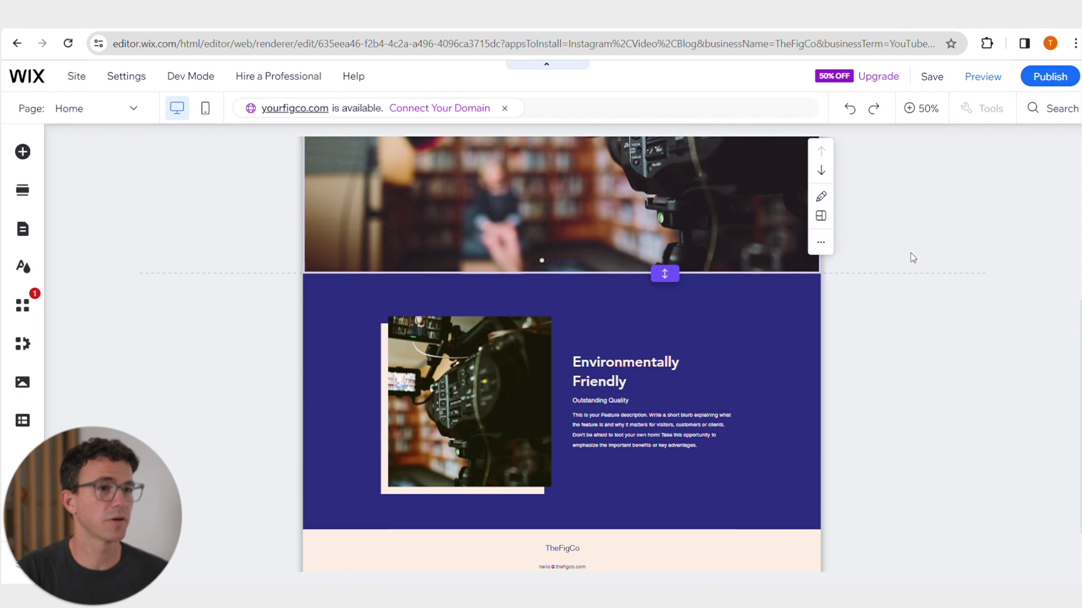
{"action": "scroll", "coordinate": [910, 254], "scroll_direction": "down", "scroll_amount": 1}
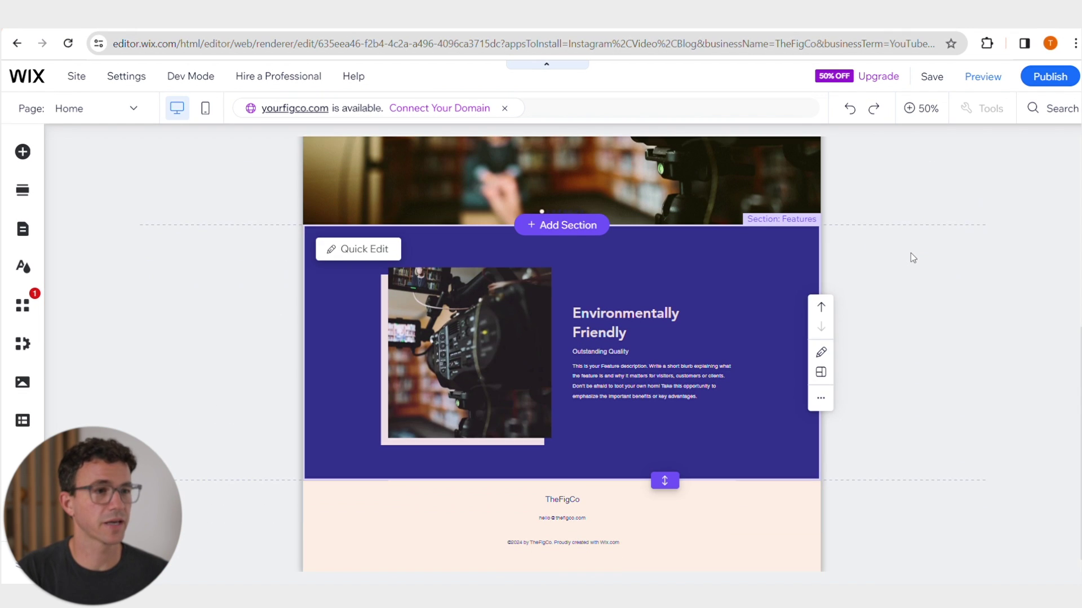
{"action": "left_click", "coordinate": [822, 313]}
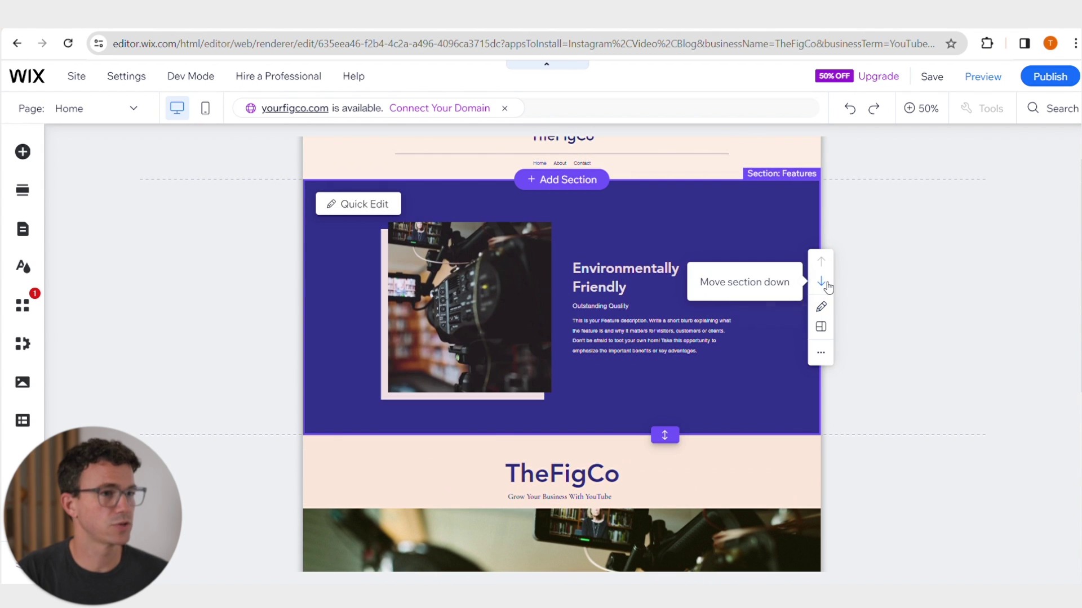
{"action": "left_click", "coordinate": [821, 281]}
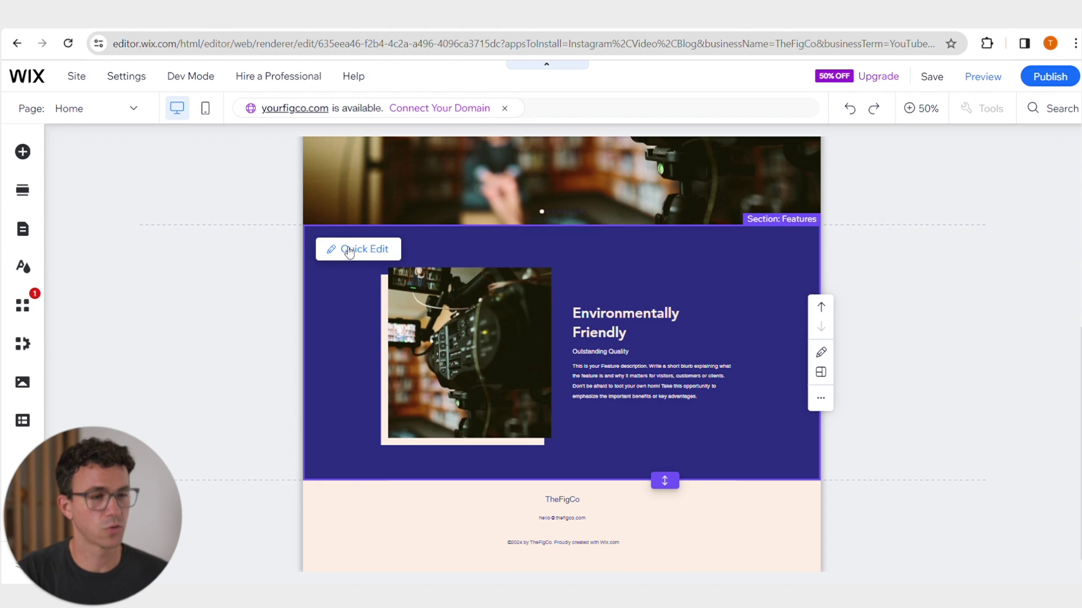
- Upload Bez naslova.png from the computer as the Features image replacement
{"action": "left_click", "coordinate": [349, 252]}
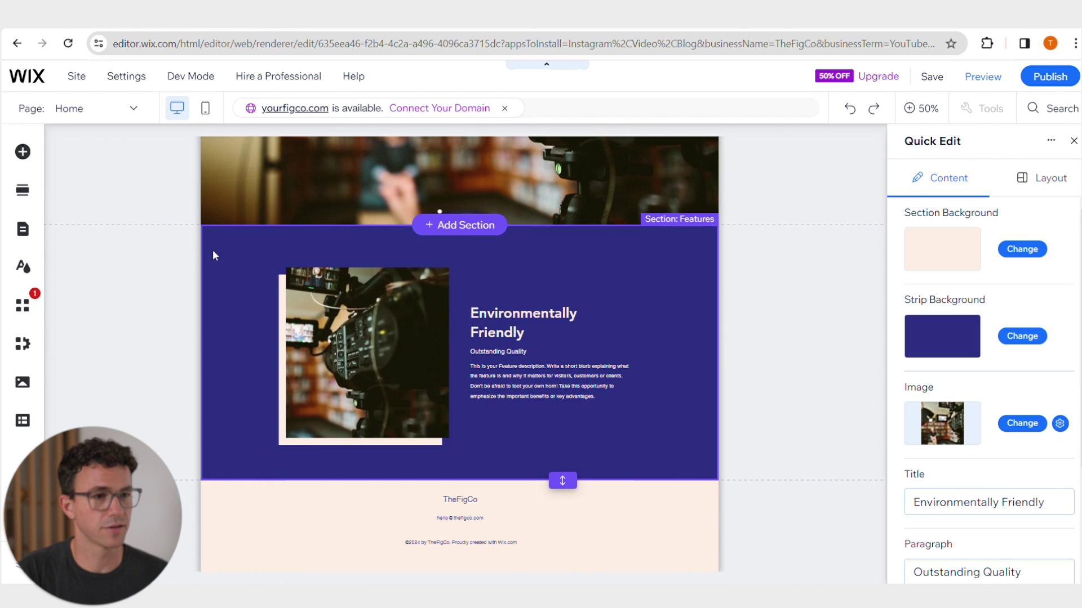
{"action": "left_click", "coordinate": [1021, 423]}
{"action": "left_click", "coordinate": [652, 457]}
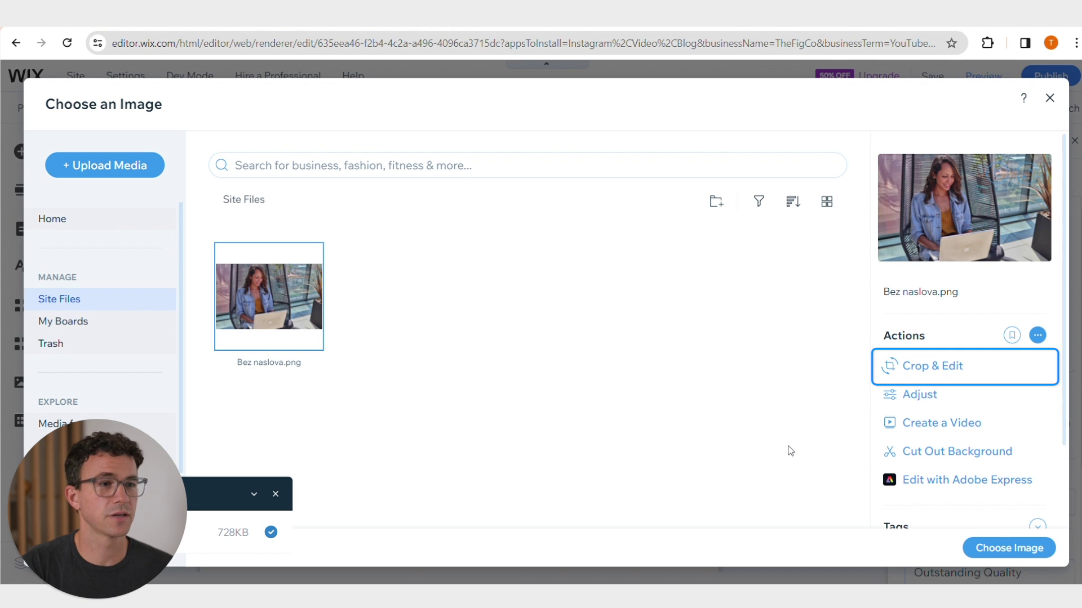
- Revert a brightness tweak and apply the original laptop photo to the Features section
{"action": "left_click", "coordinate": [938, 399]}
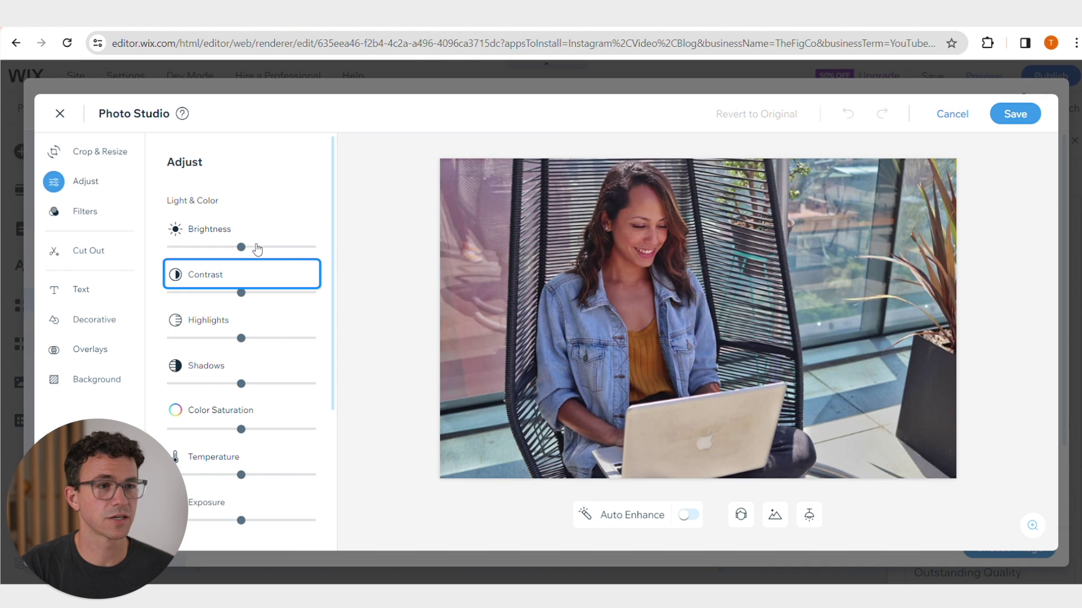
{"action": "left_click_drag", "start_coordinate": [246, 253], "coordinate": [263, 252]}
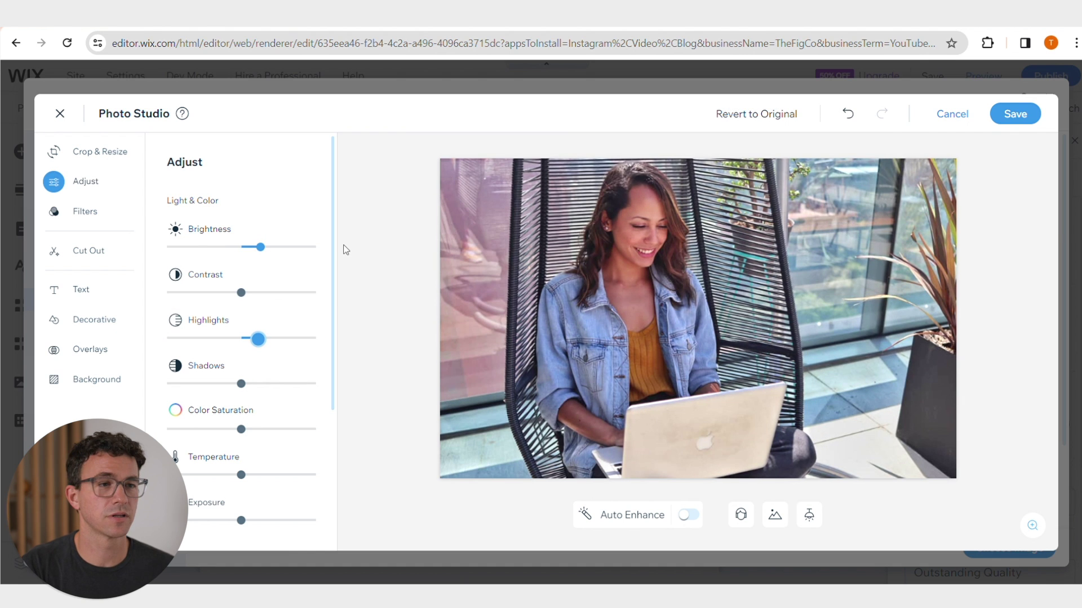
{"action": "left_click", "coordinate": [755, 115]}
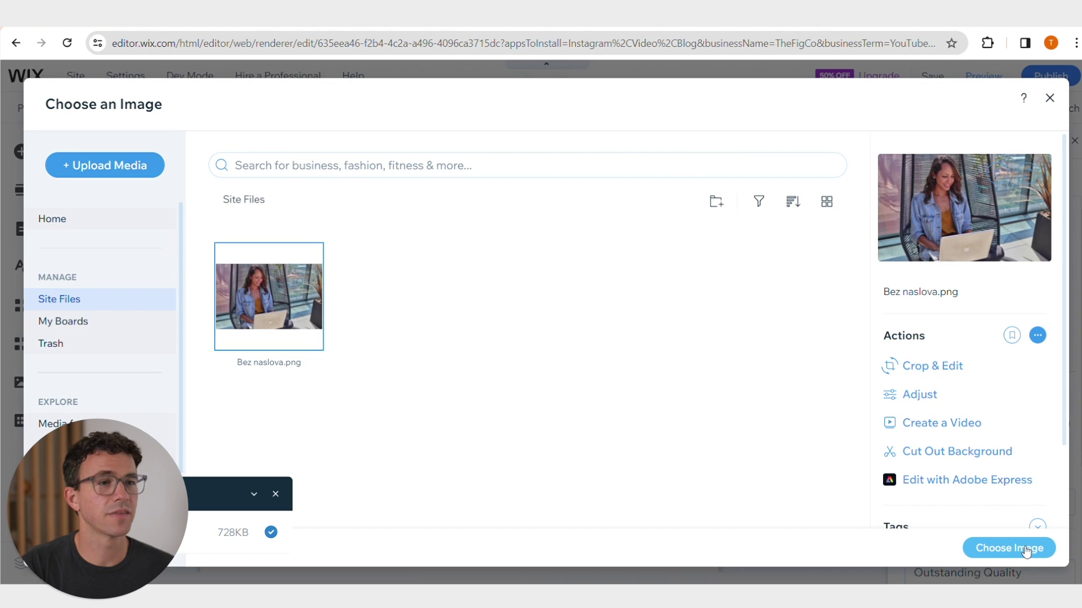
{"action": "left_click", "coordinate": [1009, 548]}
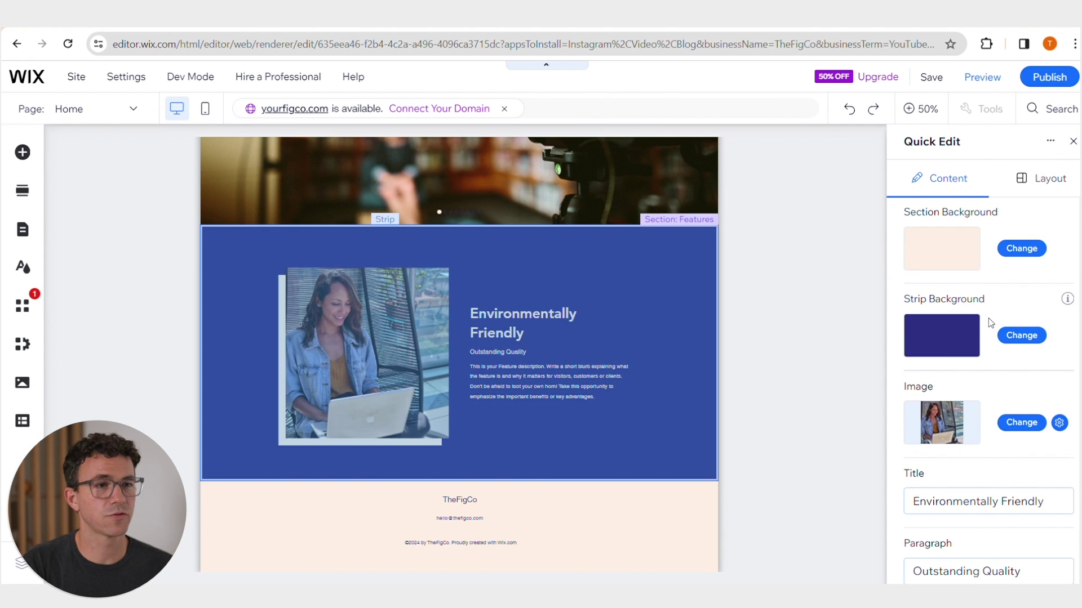
- Title the section 'Start Today', swap in the pasted TheFigCo description, and apply the centred circle layout
{"action": "scroll", "coordinate": [1014, 338], "scroll_direction": "down", "scroll_amount": 3}
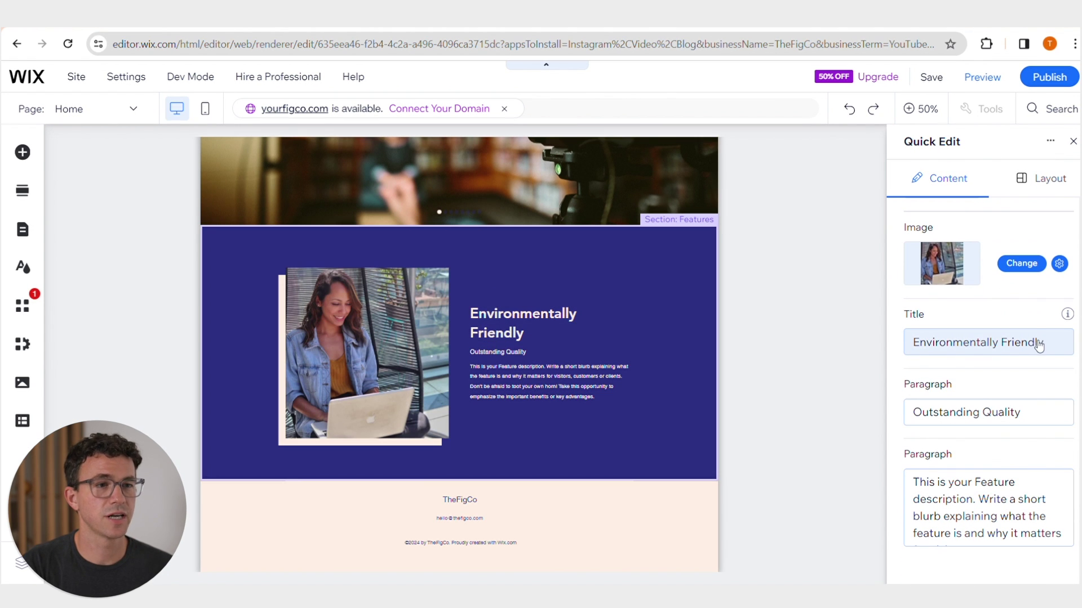
{"action": "left_click", "coordinate": [1039, 342]}
{"action": "type", "text": "Start Today"}
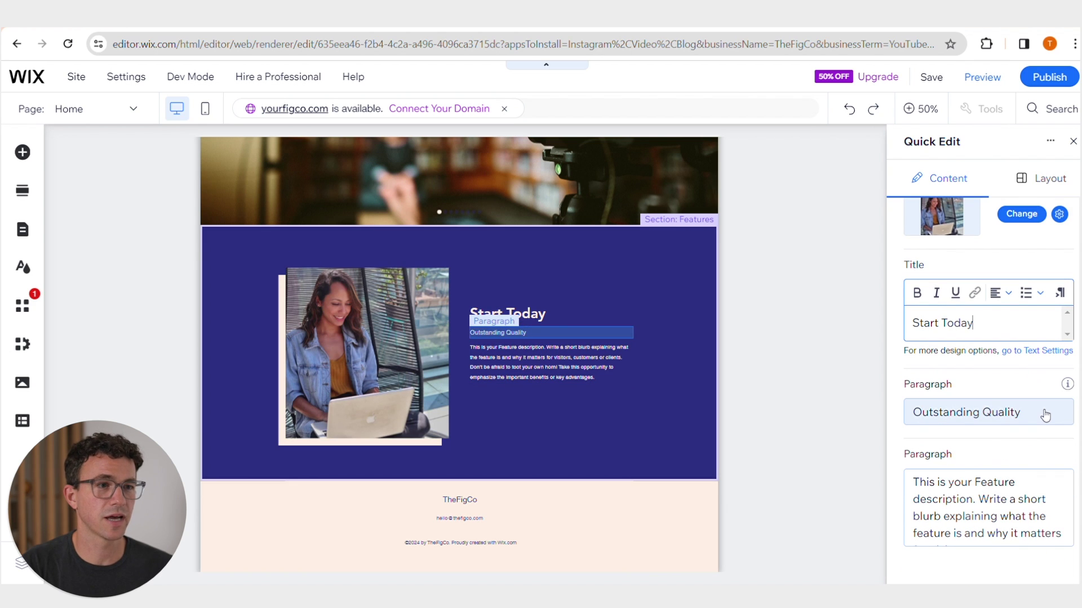
{"action": "left_click", "coordinate": [1043, 412]}
{"action": "key", "text": "BackSpace"}
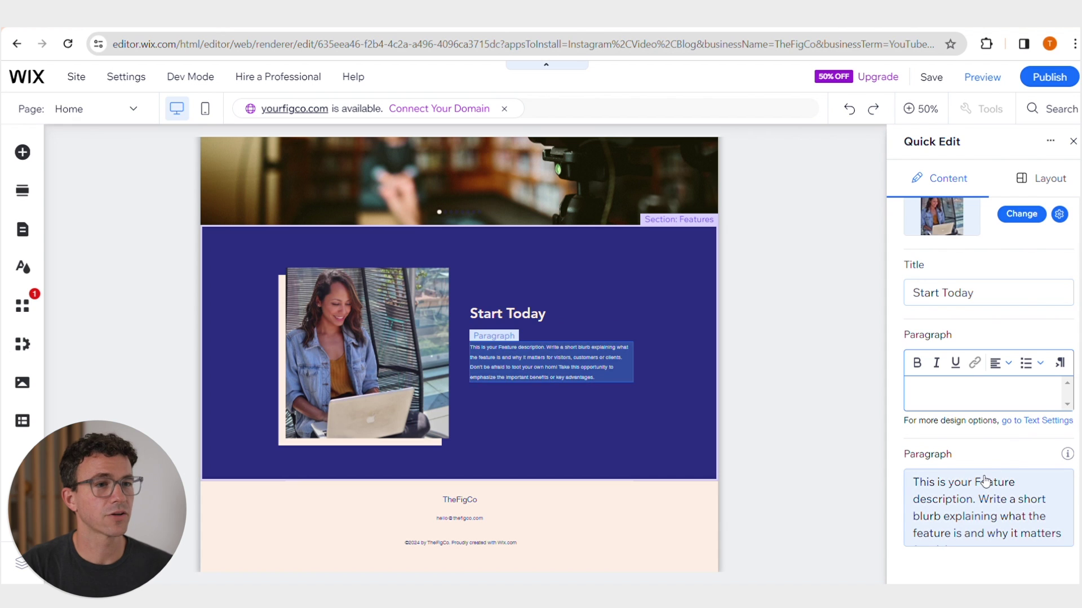
{"action": "left_click", "coordinate": [929, 480]}
{"action": "type", "text": "TheFigCo helps entrepreneurs their business online. Learn how to start and grow a YouTube channel, build a website, grow an email list, and much more. Right now, video is the most important content type online. Learn to create your YouTube channel and videos for your website and social media."}
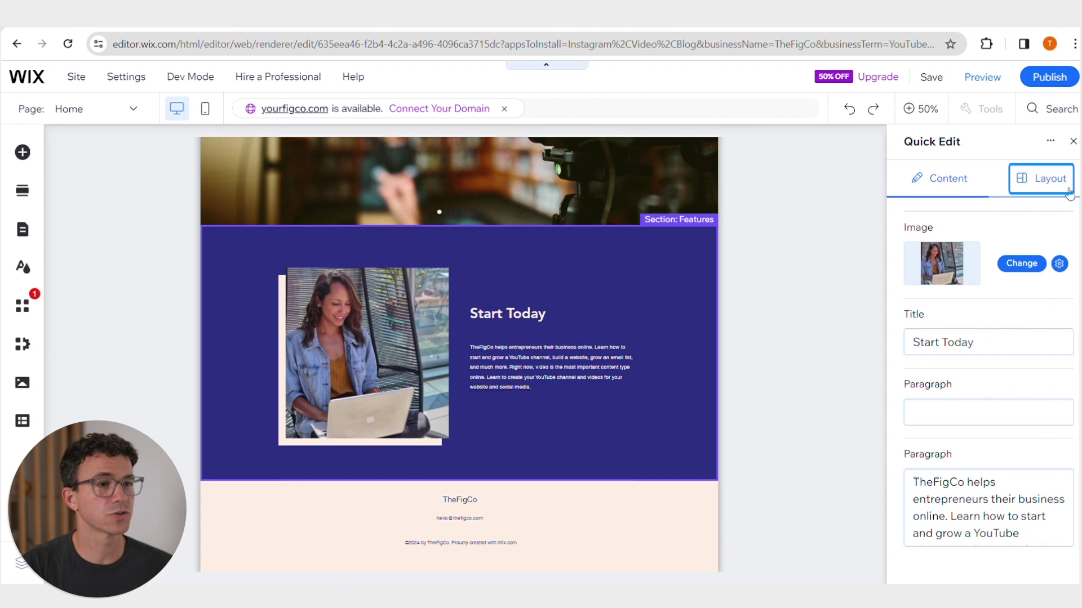
{"action": "left_click", "coordinate": [1041, 178]}
{"action": "left_click", "coordinate": [1032, 315]}
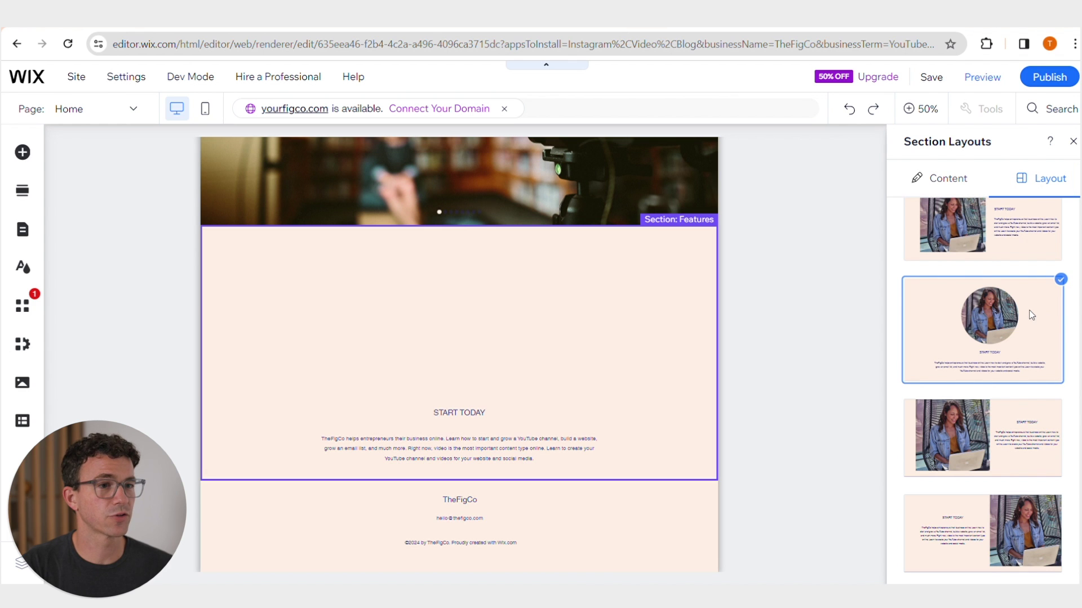
- Add a Themed Button from Add Elements onto the Start Today section
{"action": "left_click", "coordinate": [1073, 141]}
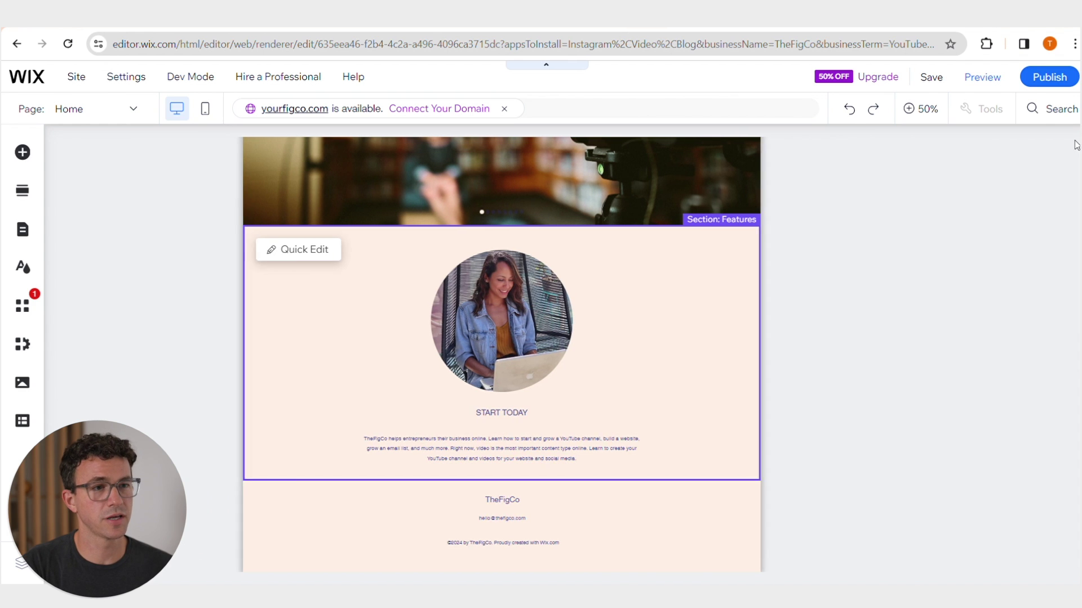
{"action": "left_click", "coordinate": [22, 152]}
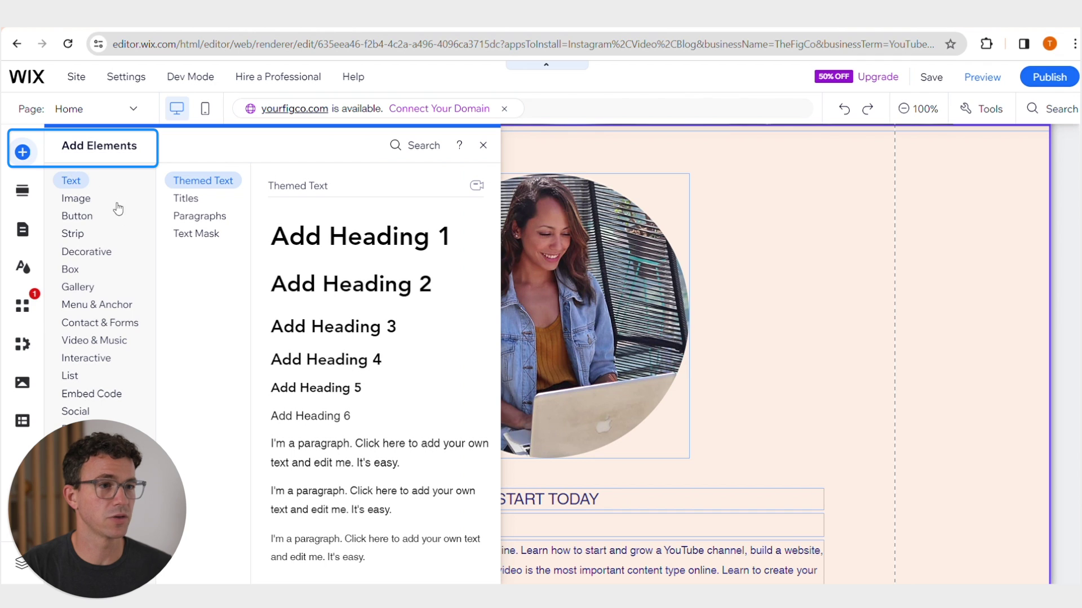
{"action": "left_click", "coordinate": [89, 217]}
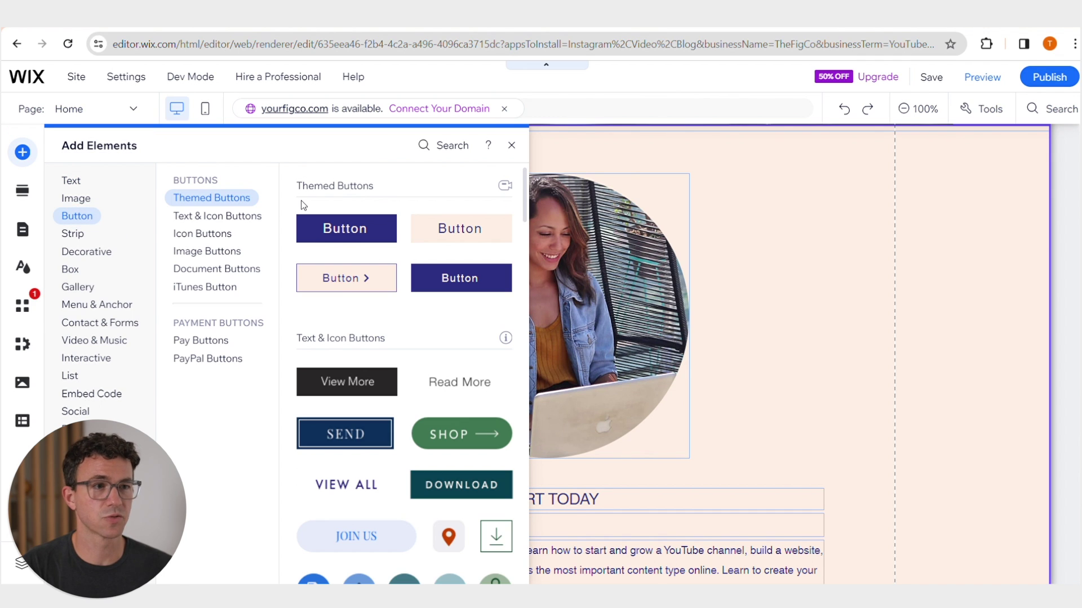
{"action": "left_click", "coordinate": [366, 234]}
{"action": "left_click_drag", "start_coordinate": [546, 354], "coordinate": [812, 442]}
- Move the circular photo, title and description up, and centre the button beneath them
{"action": "left_click_drag", "start_coordinate": [591, 322], "coordinate": [591, 296]}
{"action": "left_click_drag", "start_coordinate": [549, 499], "coordinate": [555, 464]}
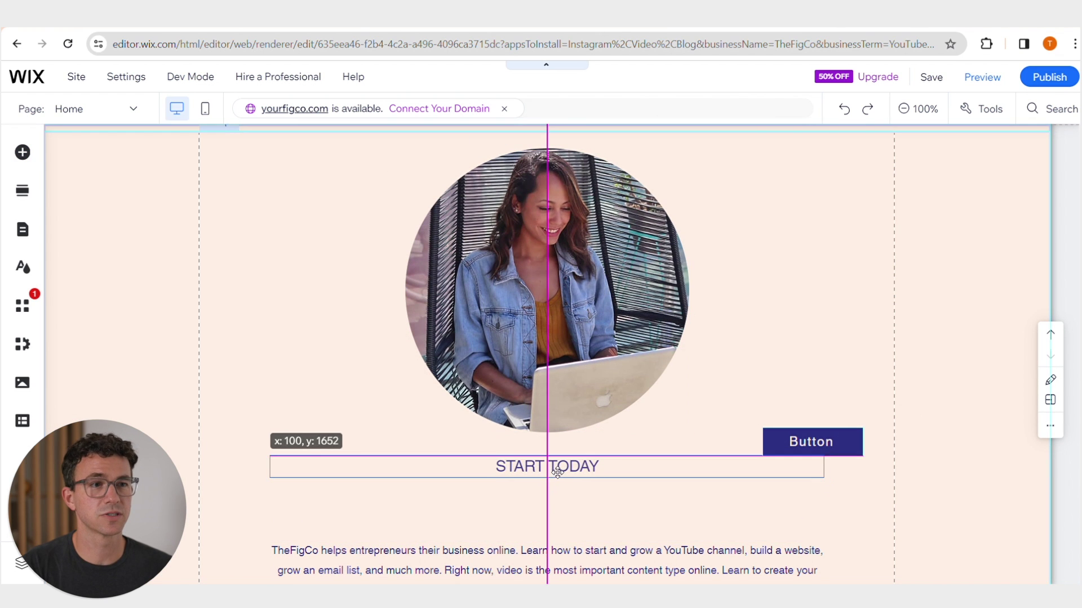
{"action": "left_click_drag", "start_coordinate": [558, 566], "coordinate": [566, 511]}
{"action": "scroll", "coordinate": [566, 511], "scroll_direction": "down", "scroll_amount": 1}
{"action": "left_click_drag", "start_coordinate": [803, 380], "coordinate": [539, 523]}
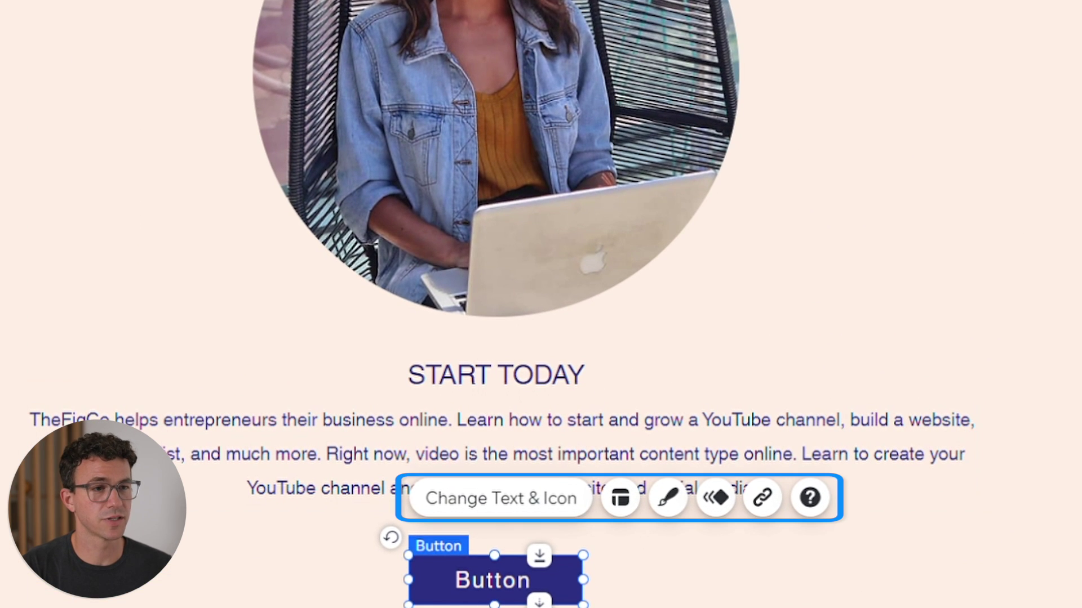
- Label the button 'Contact Us' and link it to the Contact page
{"action": "left_click", "coordinate": [501, 498]}
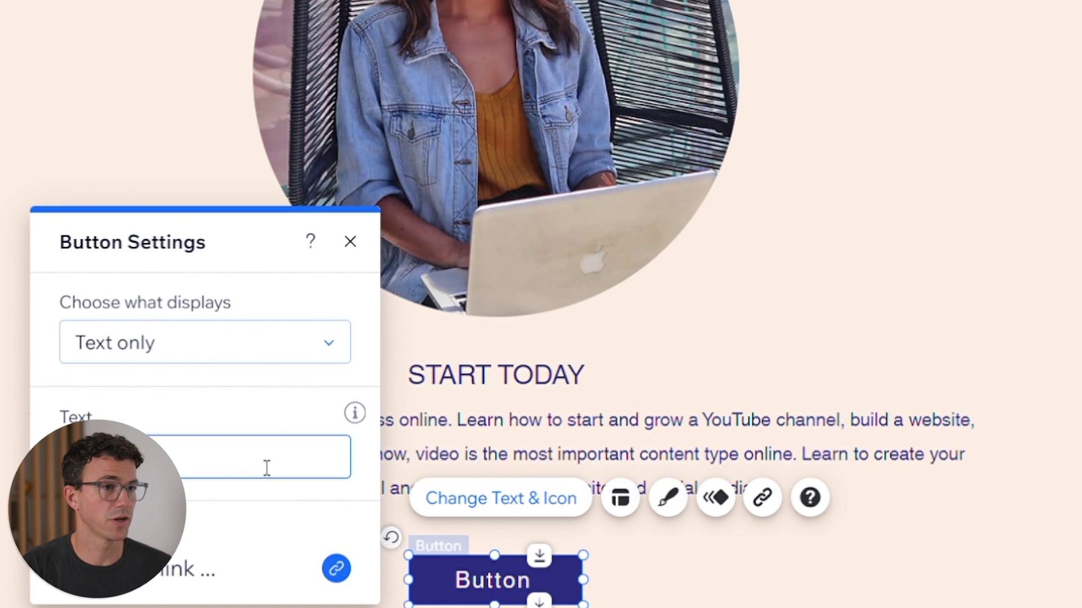
{"action": "type", "text": "Contact Us"}
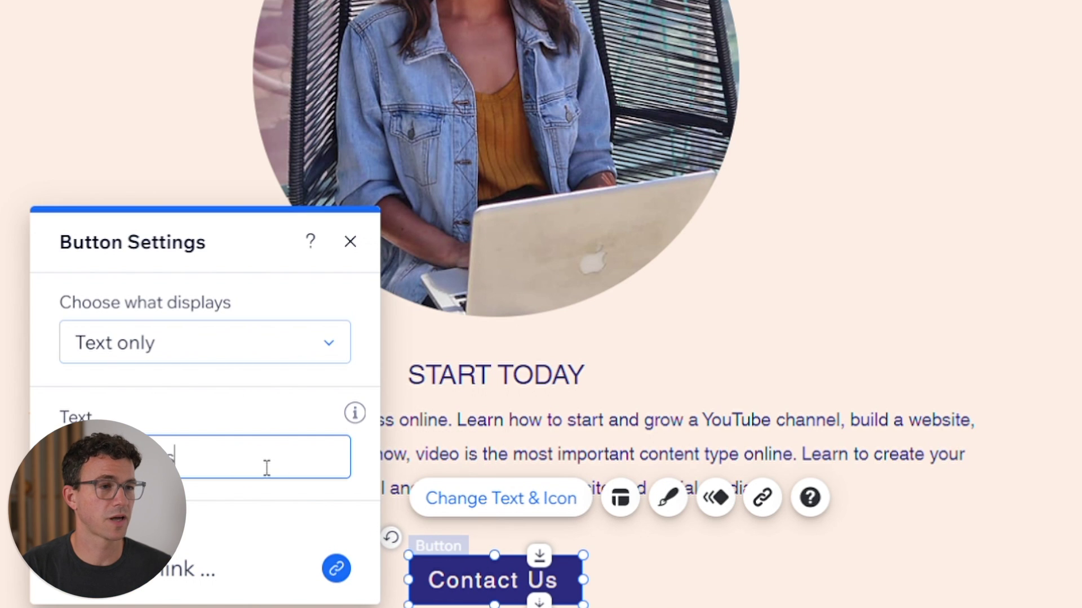
{"action": "left_click", "coordinate": [338, 569]}
{"action": "left_click", "coordinate": [195, 172]}
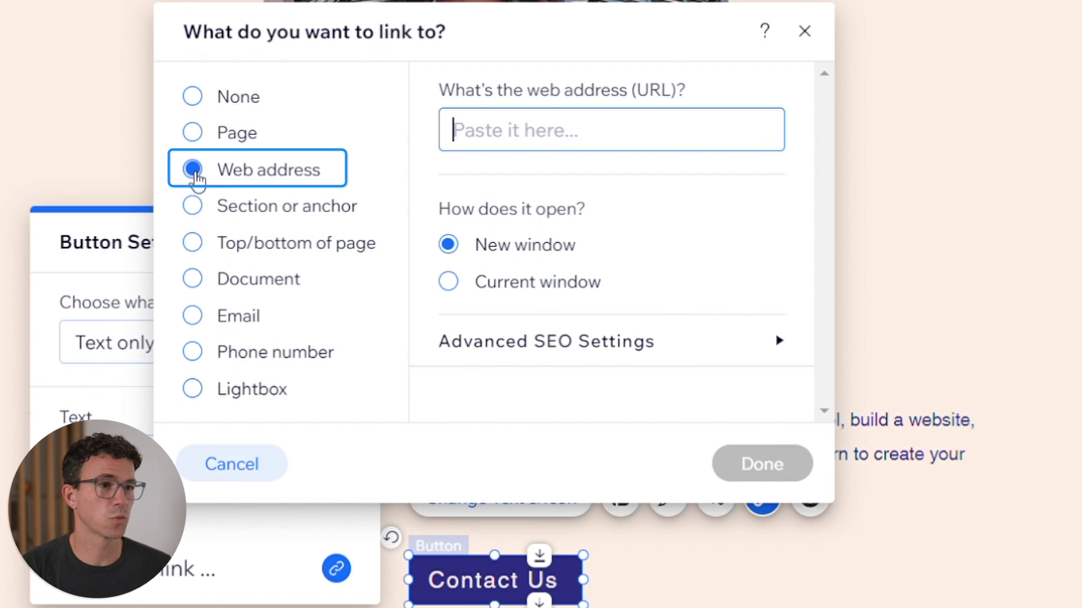
{"action": "key", "text": "Tab"}
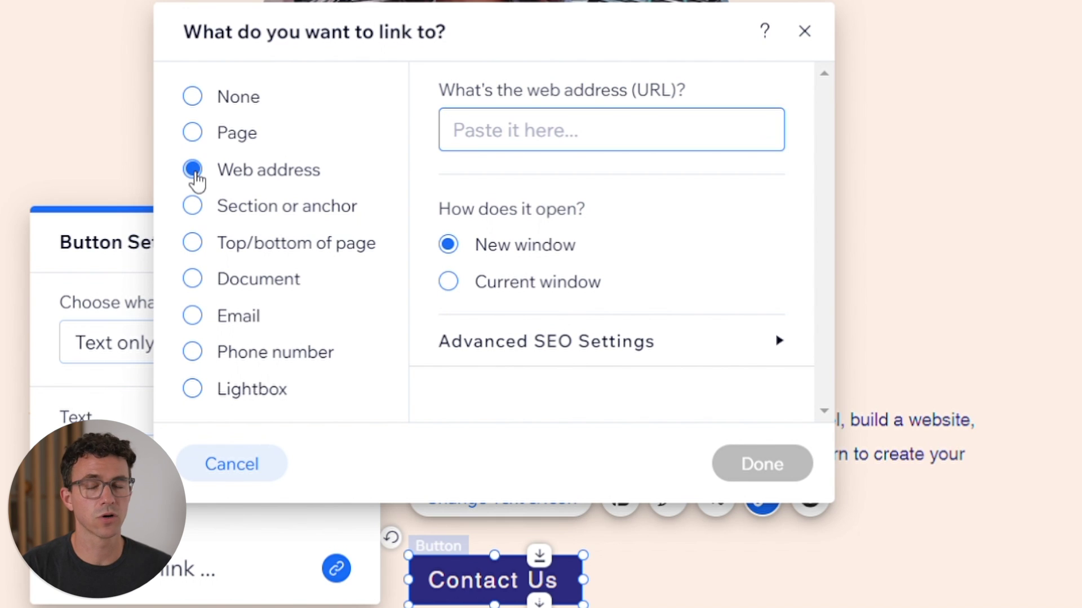
{"action": "left_click", "coordinate": [198, 142]}
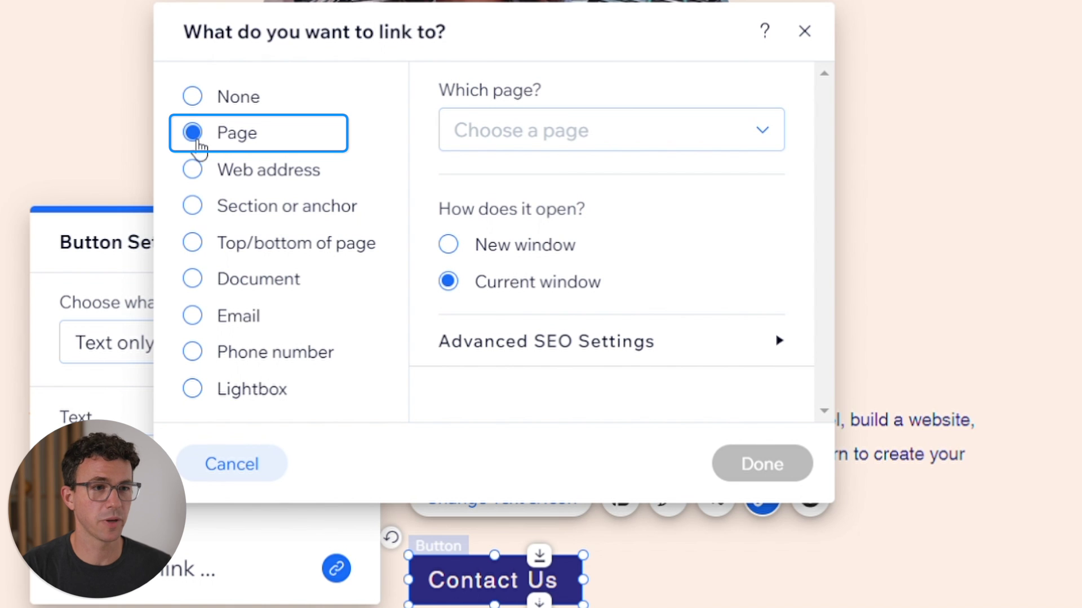
{"action": "left_click", "coordinate": [557, 131]}
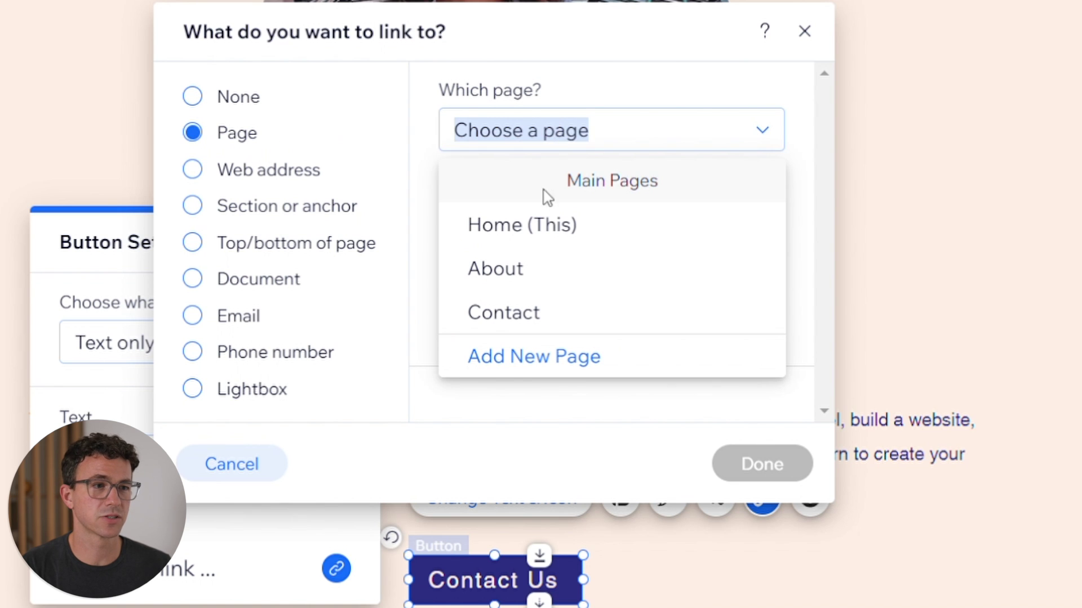
{"action": "left_click", "coordinate": [532, 316]}
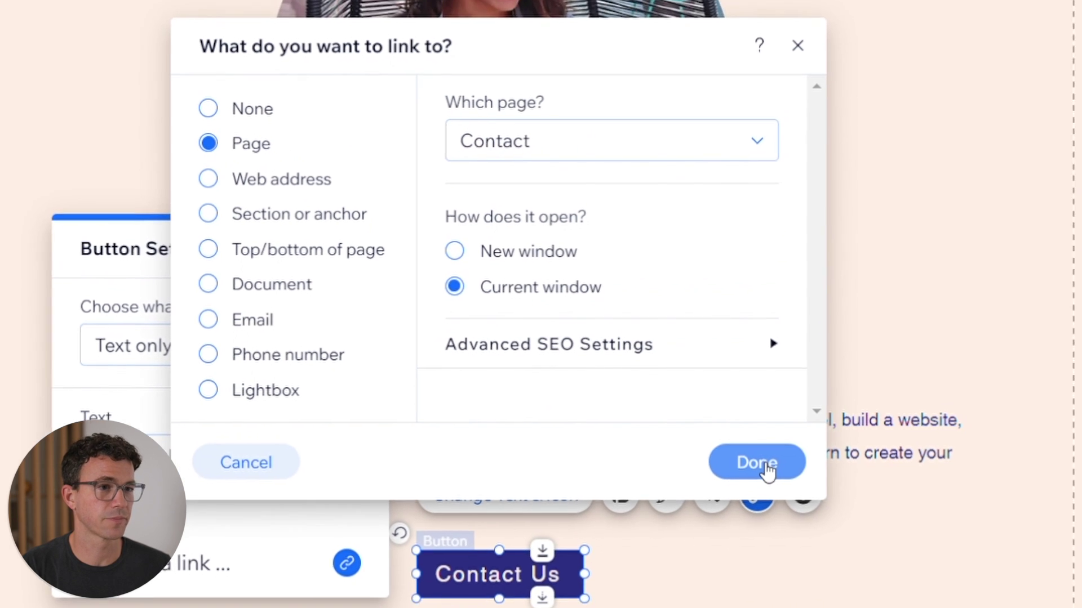
{"action": "left_click", "coordinate": [761, 464]}
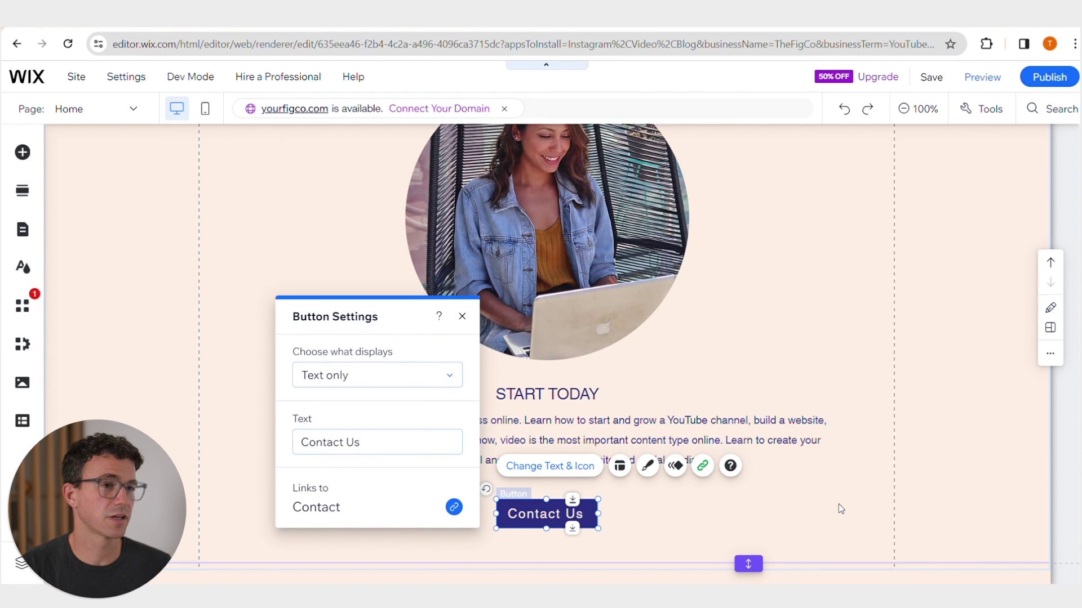
{"action": "left_click", "coordinate": [838, 509]}
- Scroll down to the footer, open its text in Quick Edit, and close it without changes
{"action": "scroll", "coordinate": [1026, 274], "scroll_direction": "up", "scroll_amount": 1}
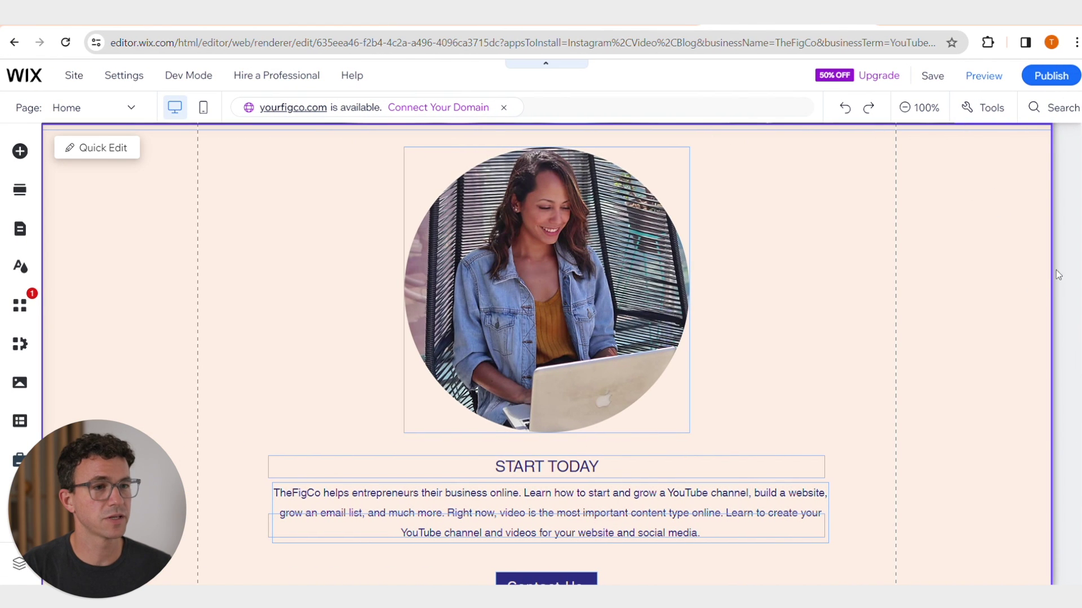
{"action": "scroll", "coordinate": [966, 257], "scroll_direction": "down", "scroll_amount": 4}
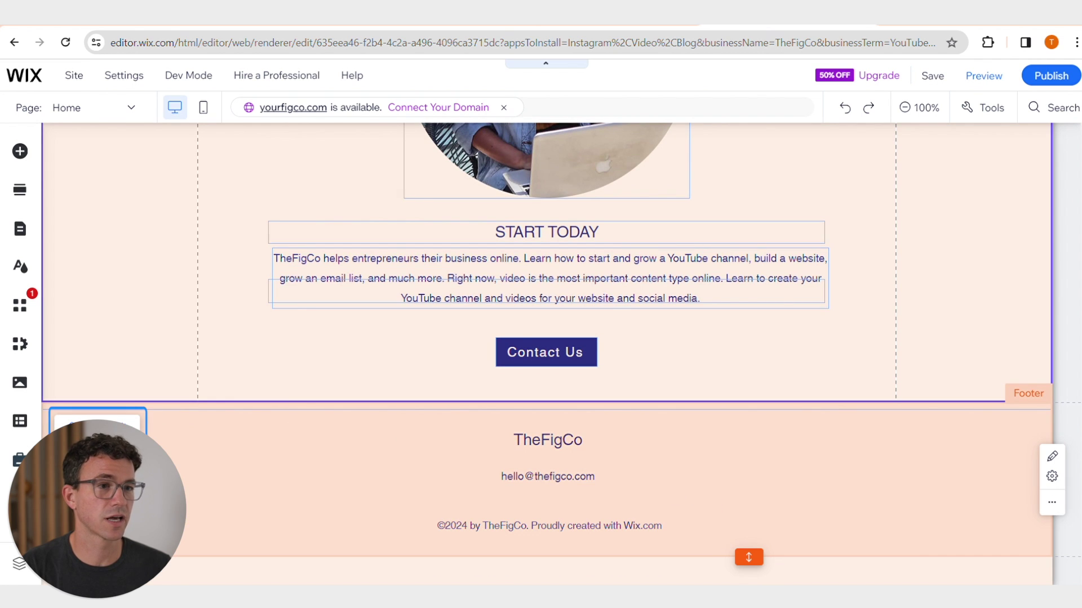
{"action": "left_click", "coordinate": [1052, 456]}
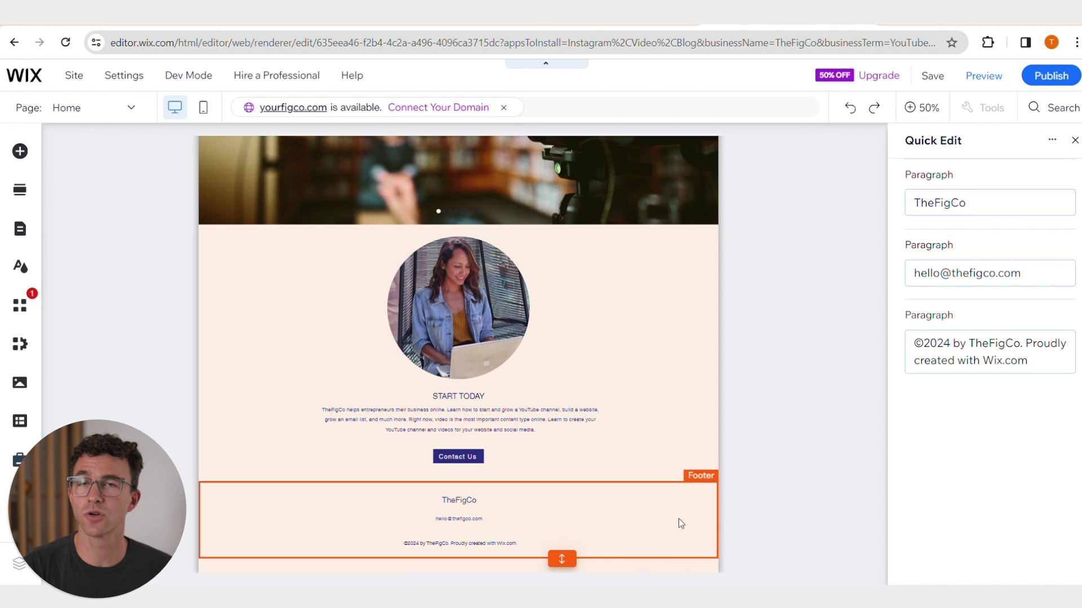
{"action": "left_click", "coordinate": [1074, 140]}
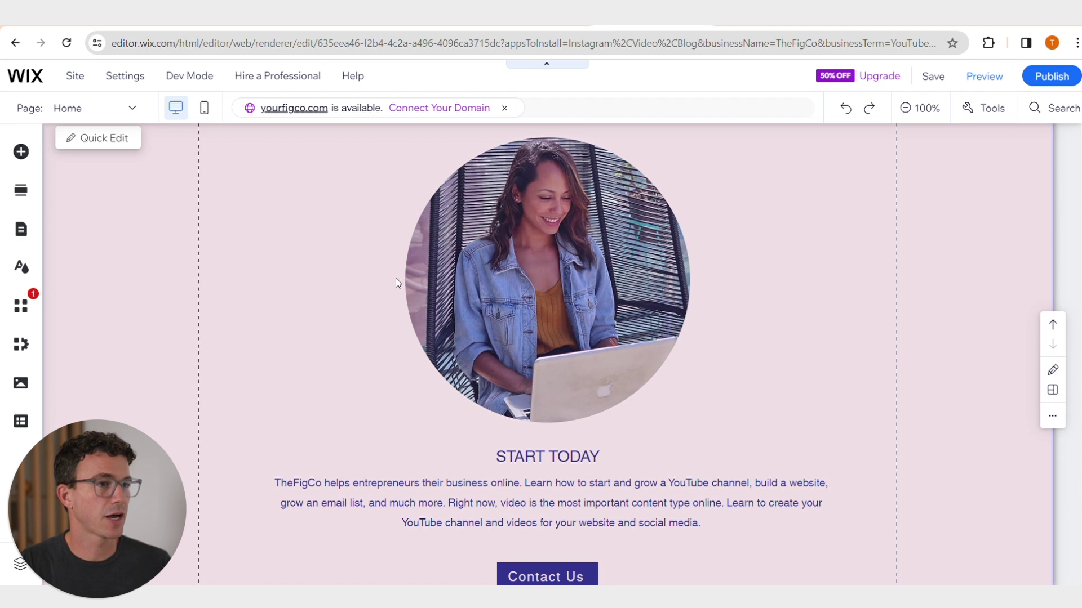
- Switch to the Contact page and delete its Get in Touch section
{"action": "left_click", "coordinate": [128, 110]}
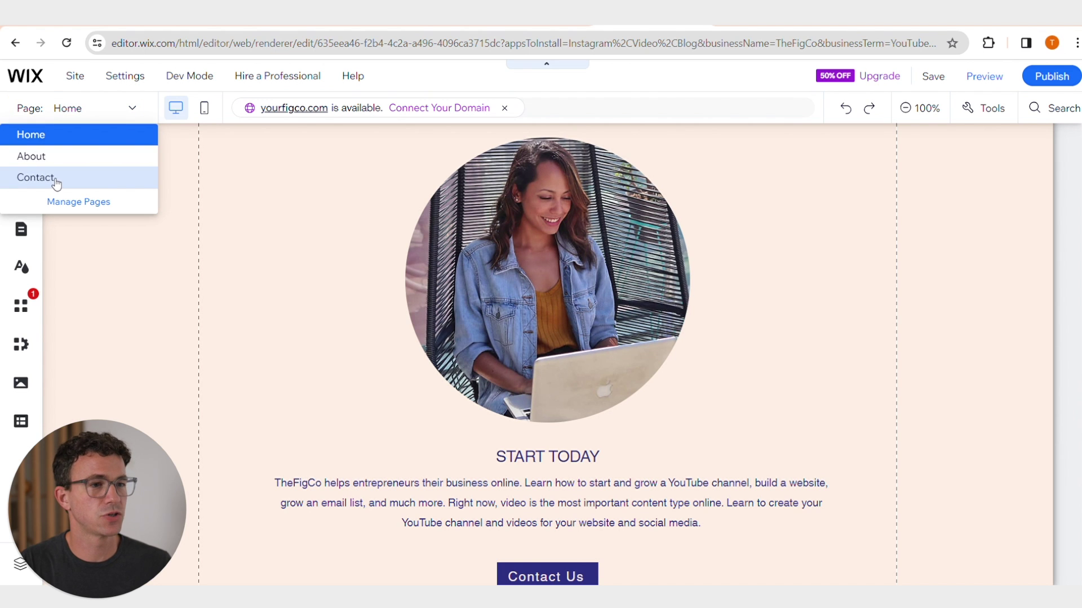
{"action": "left_click", "coordinate": [56, 133]}
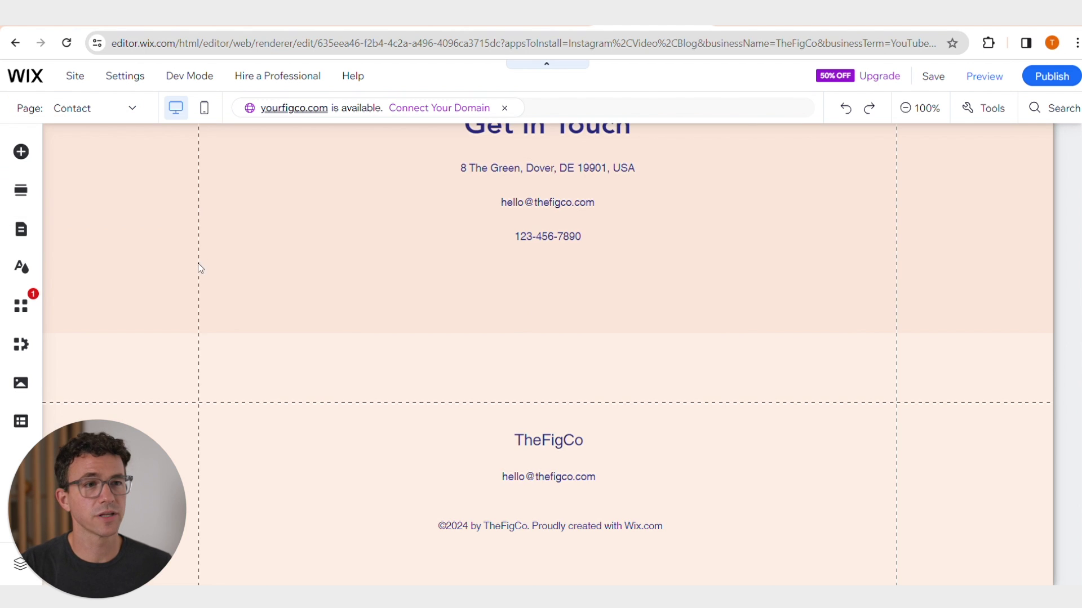
{"action": "scroll", "coordinate": [157, 282], "scroll_direction": "up", "scroll_amount": 3}
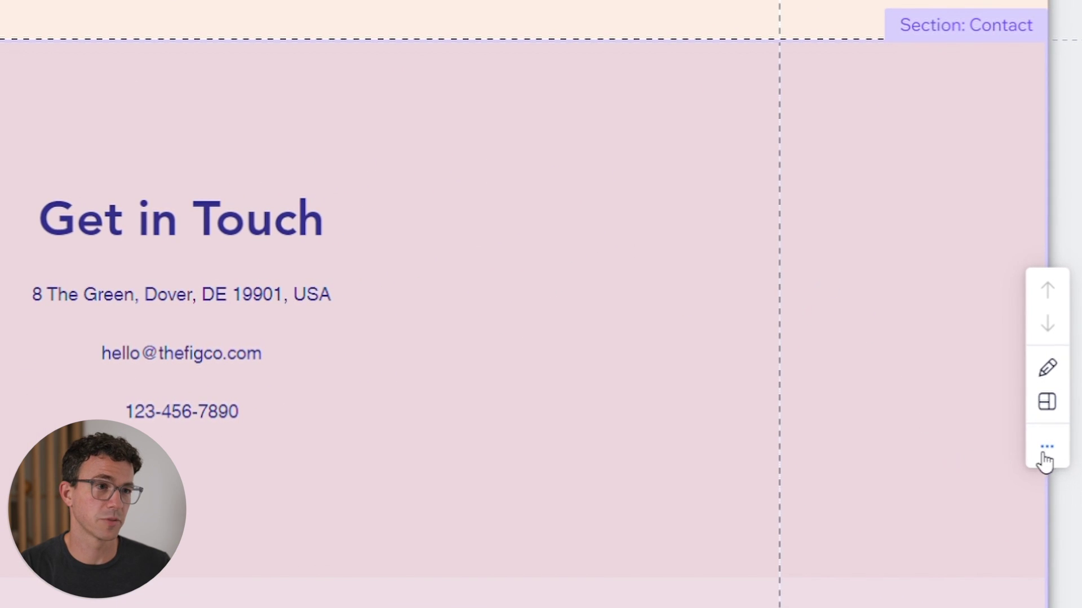
{"action": "left_click", "coordinate": [1045, 456]}
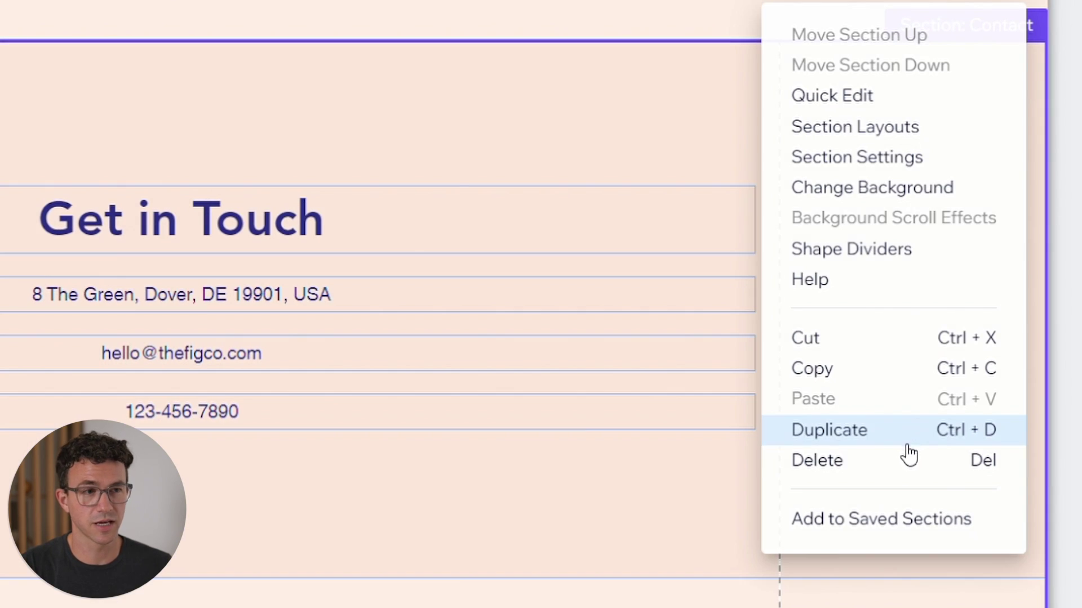
{"action": "left_click", "coordinate": [897, 463]}
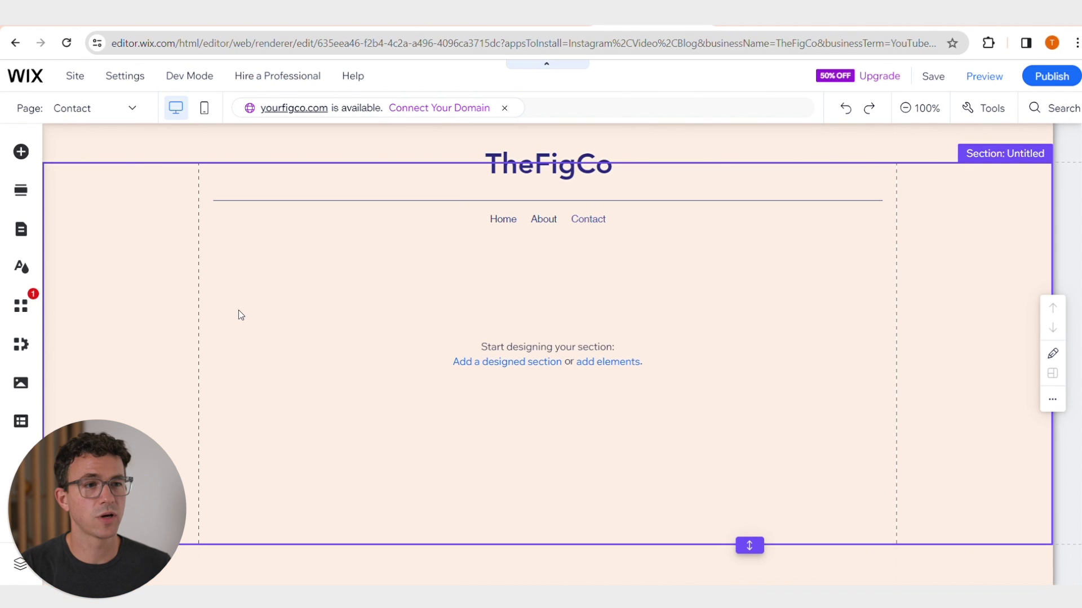
- Drop the Contact-category 'Get in Touch' section with name, email and message form onto the page
{"action": "left_click", "coordinate": [22, 191]}
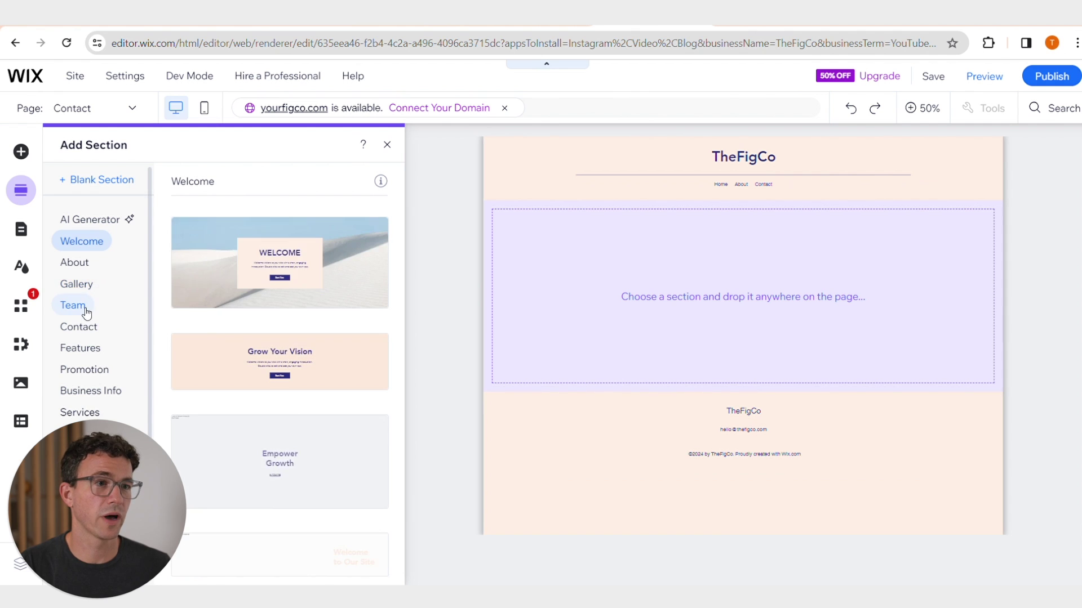
{"action": "left_click", "coordinate": [85, 328]}
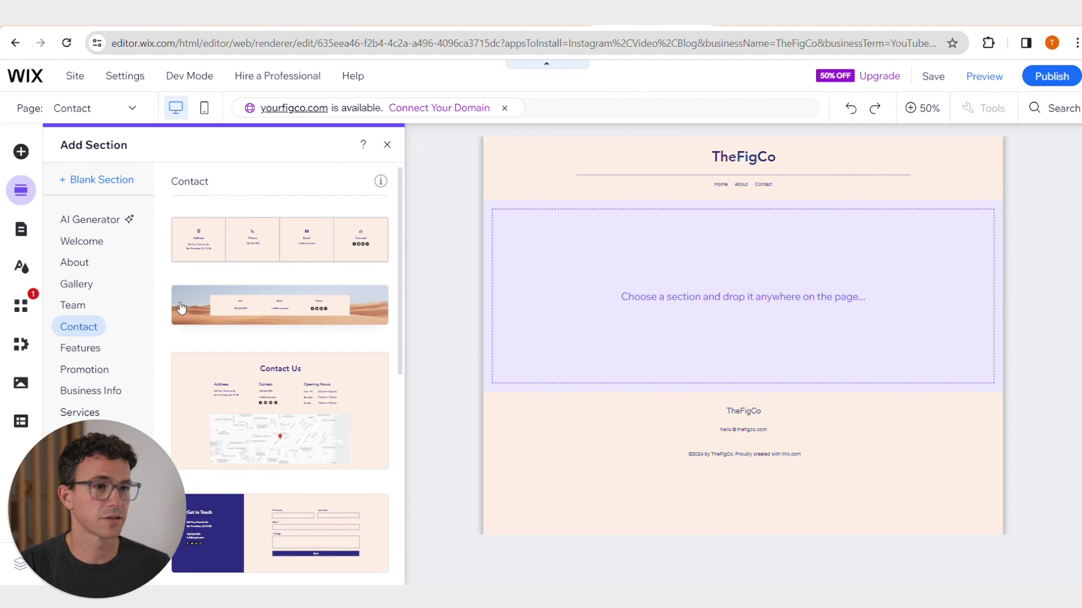
{"action": "scroll", "coordinate": [180, 307], "scroll_direction": "down", "scroll_amount": 3}
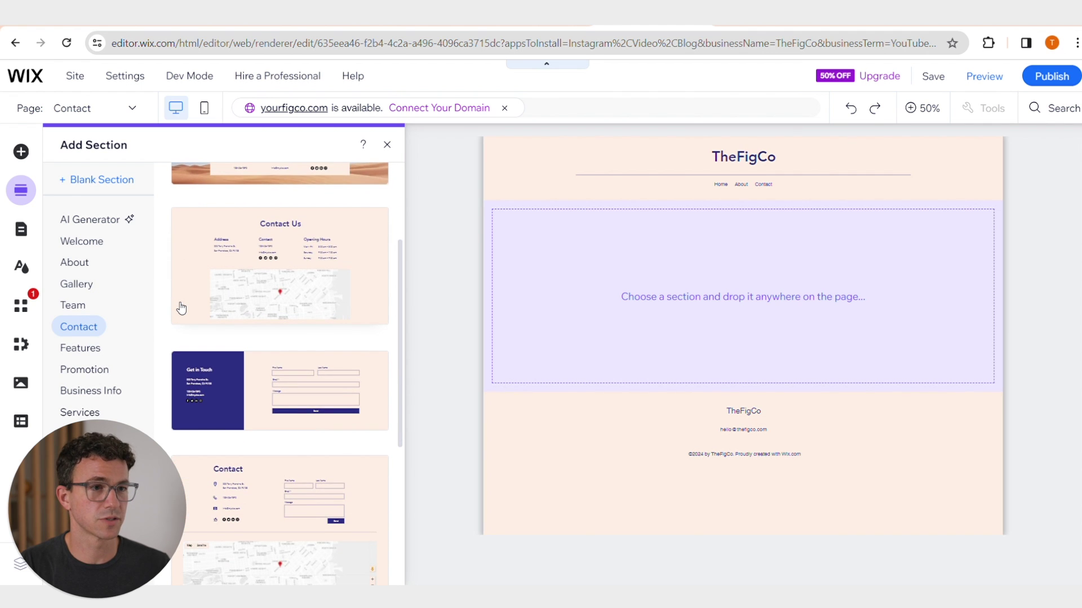
{"action": "scroll", "coordinate": [181, 307], "scroll_direction": "down", "scroll_amount": 2}
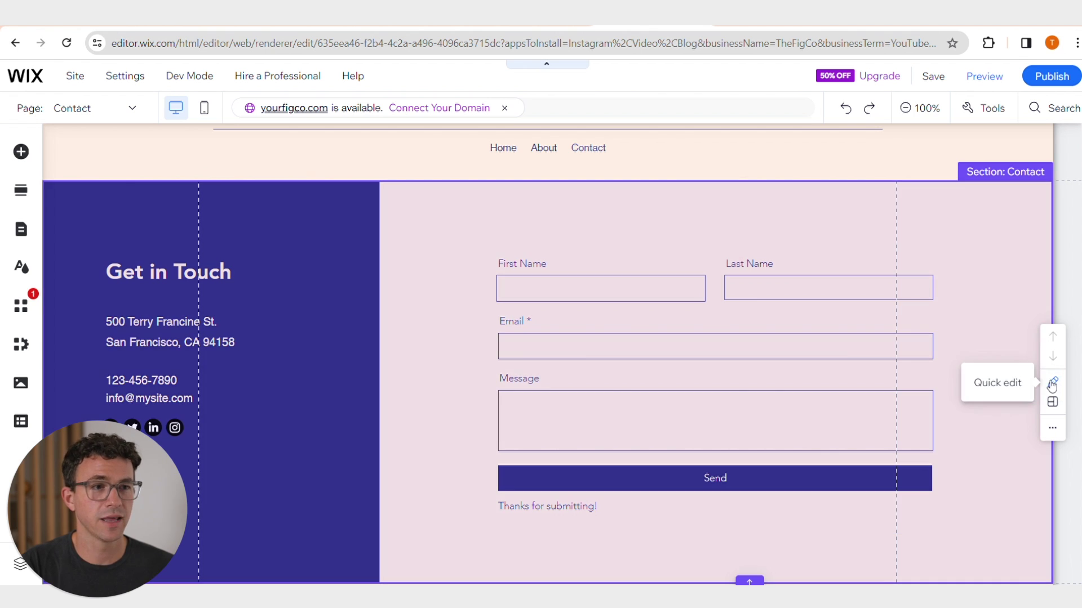
{"action": "left_click", "coordinate": [1052, 382]}
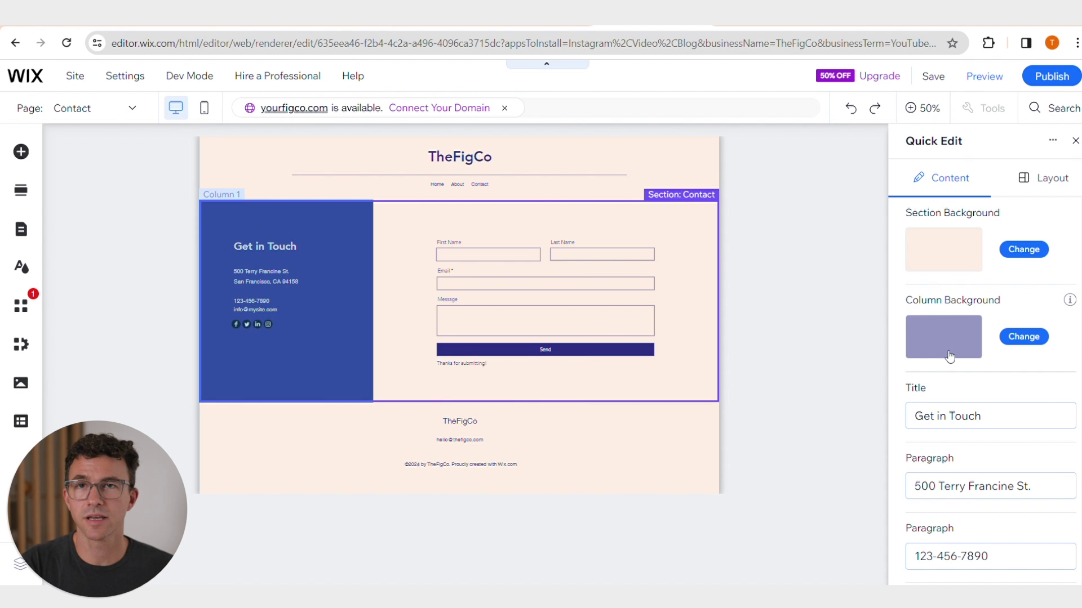
- Retitle the contact section 'Let's Talk'
{"action": "left_click", "coordinate": [1002, 418]}
{"action": "type", "text": "Let's Talk"}
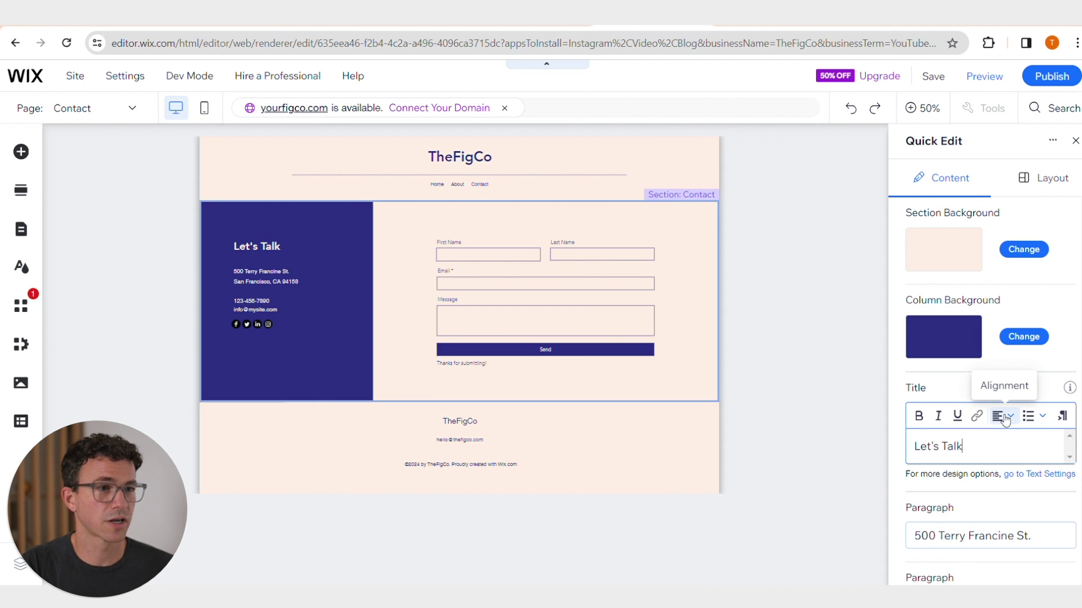
{"action": "scroll", "coordinate": [1005, 394], "scroll_direction": "down", "scroll_amount": 5}
- Delete the address and phone paragraphs and enter the company's contact email instead
{"action": "left_click", "coordinate": [969, 276]}
{"action": "key", "text": "BackSpace"}
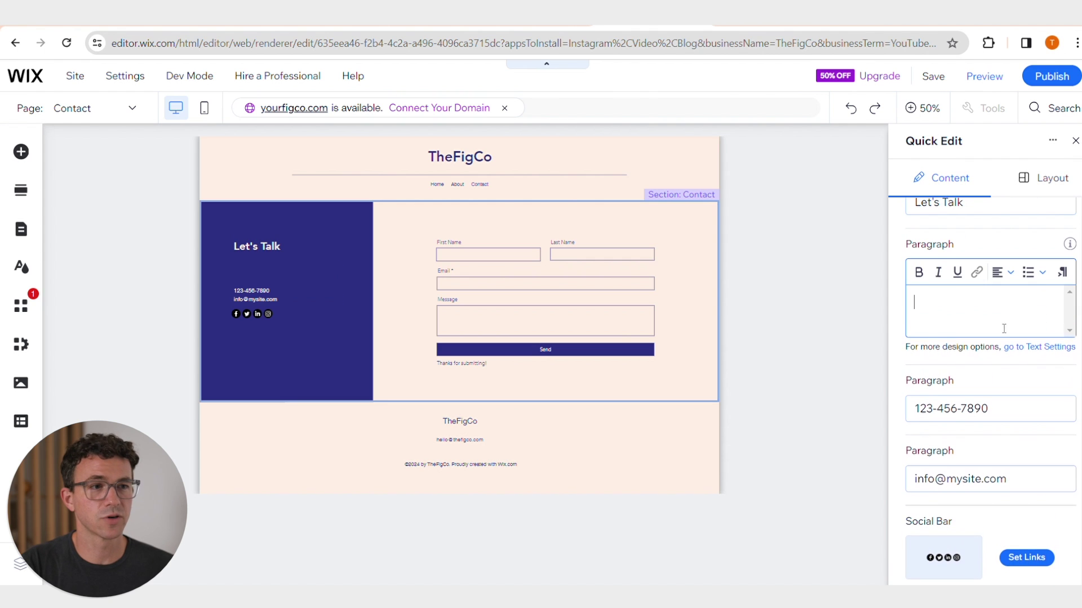
{"action": "left_click", "coordinate": [993, 390]}
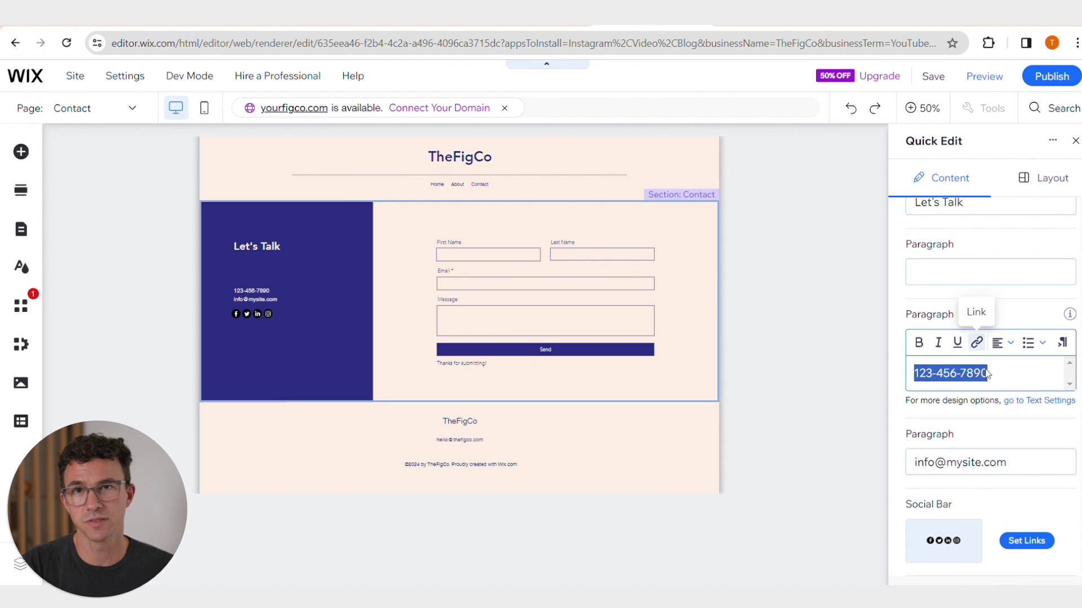
{"action": "key", "text": "BackSpace"}
{"action": "left_click", "coordinate": [984, 459]}
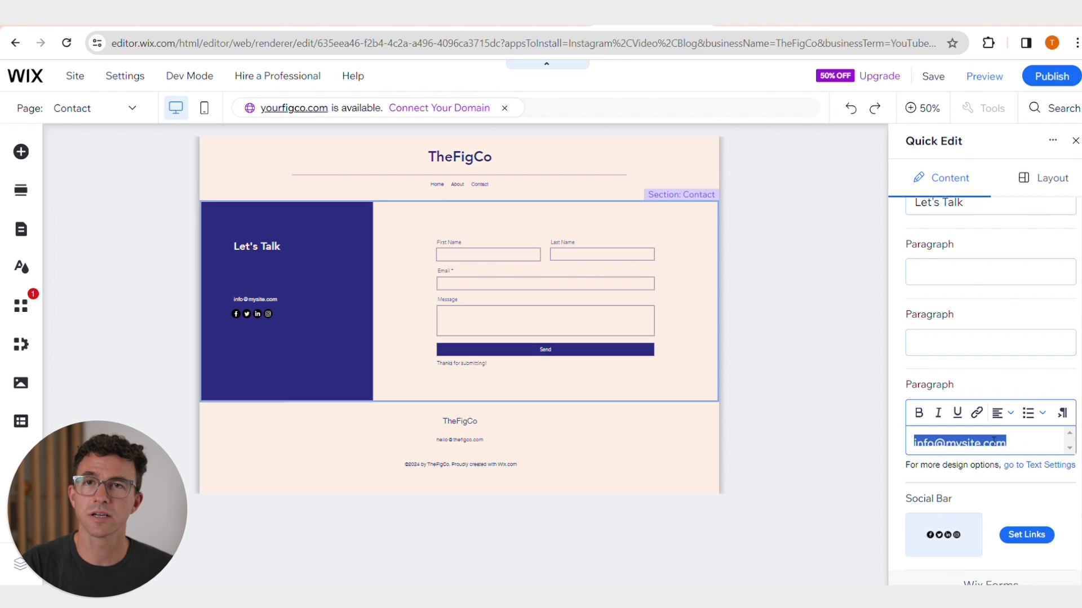
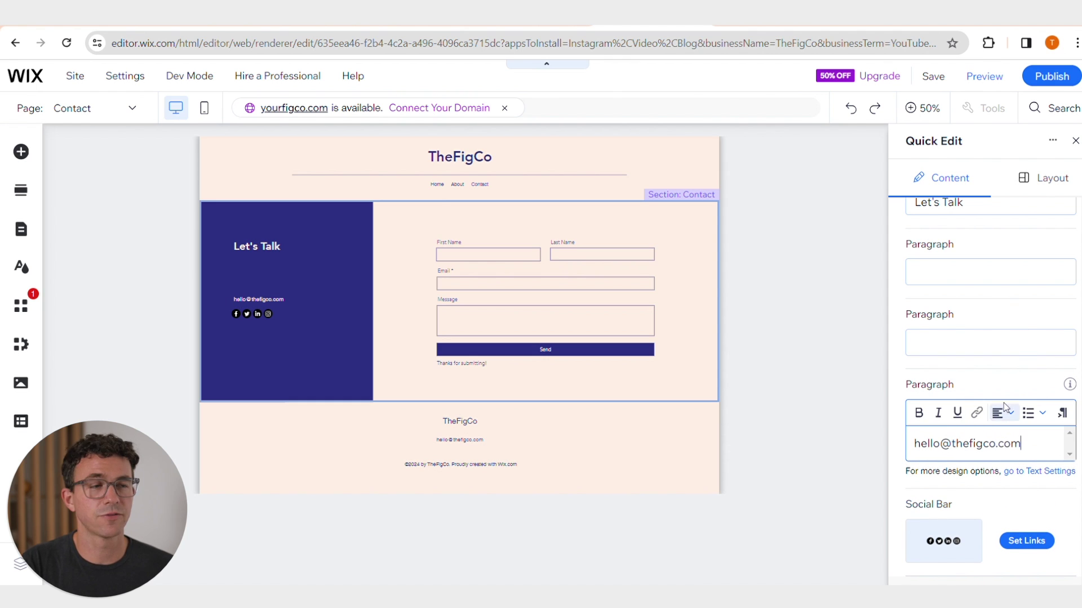
{"action": "scroll", "coordinate": [961, 367], "scroll_direction": "down", "scroll_amount": 2}
{"action": "scroll", "coordinate": [961, 367], "scroll_direction": "down", "scroll_amount": 1}
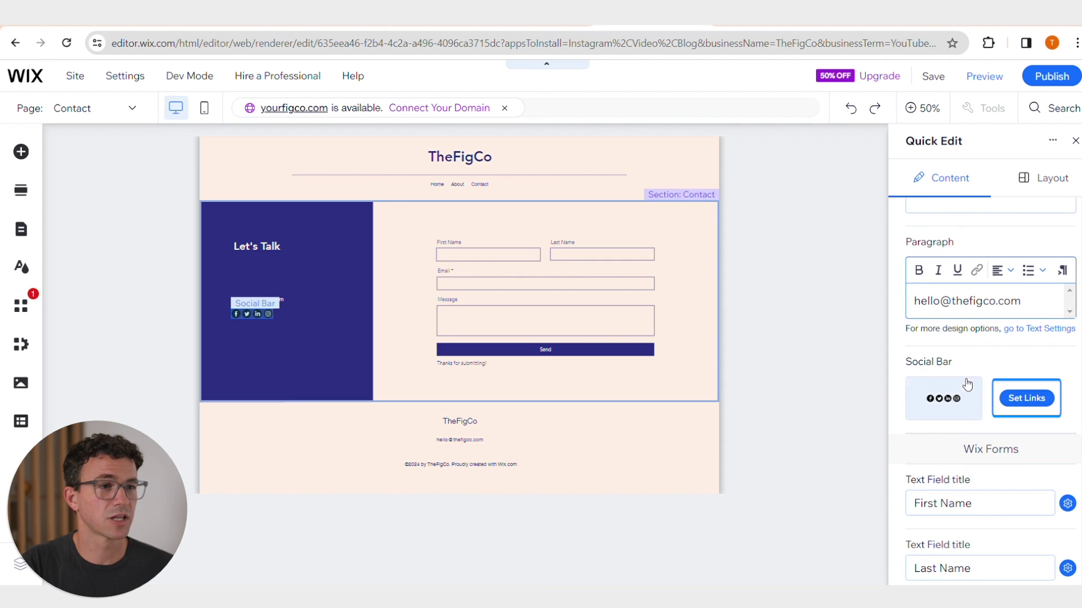
- Add the round black YouTube icon to the social bar, linked to TheFigCo's YouTube channel
{"action": "left_click", "coordinate": [1025, 398]}
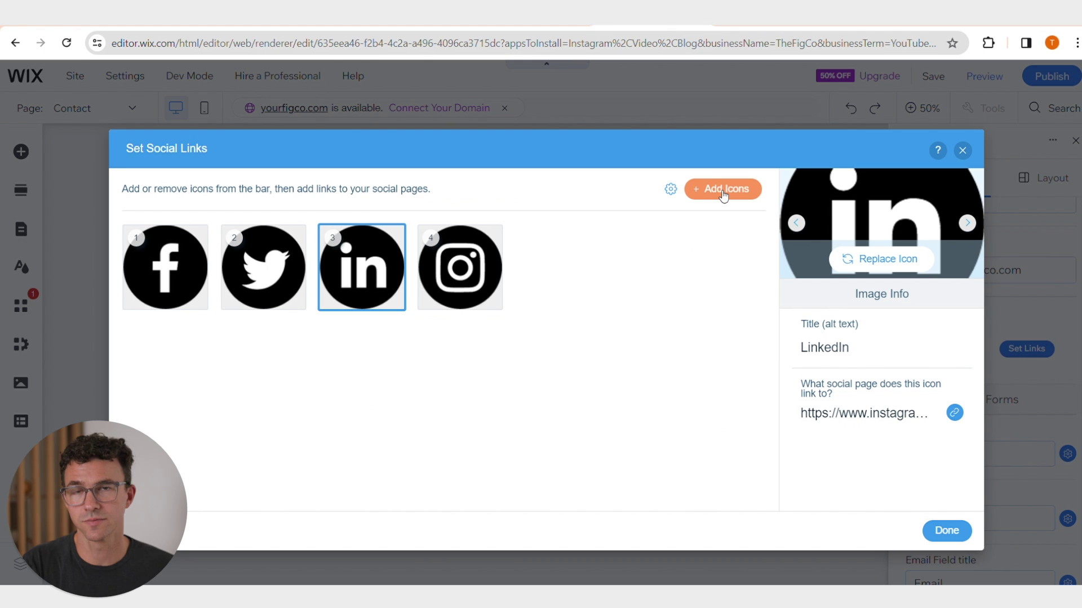
{"action": "left_click", "coordinate": [722, 191]}
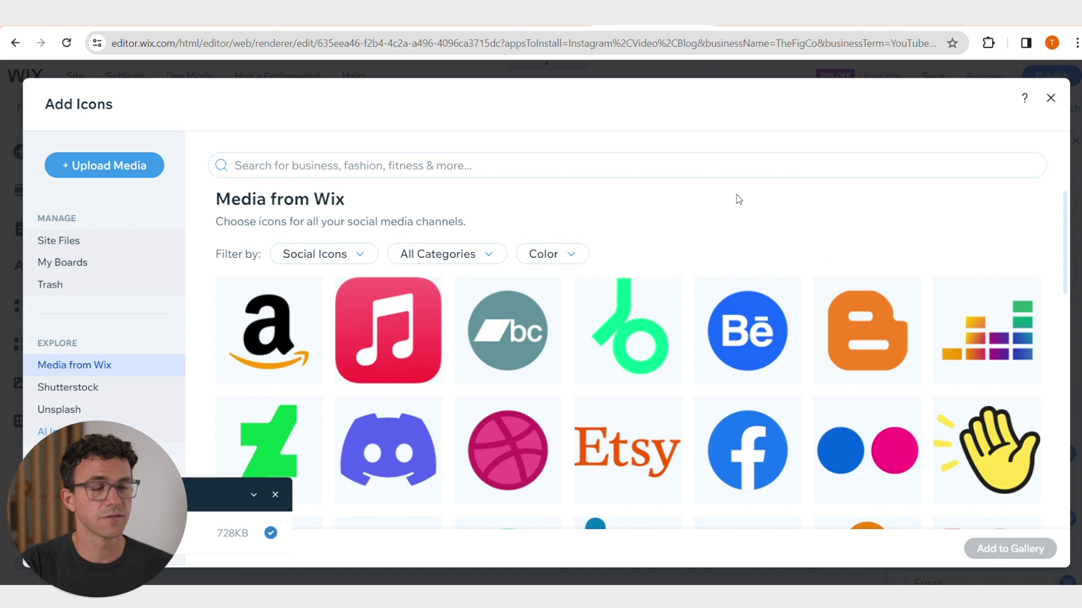
{"action": "left_click", "coordinate": [601, 168]}
{"action": "type", "text": "y"}
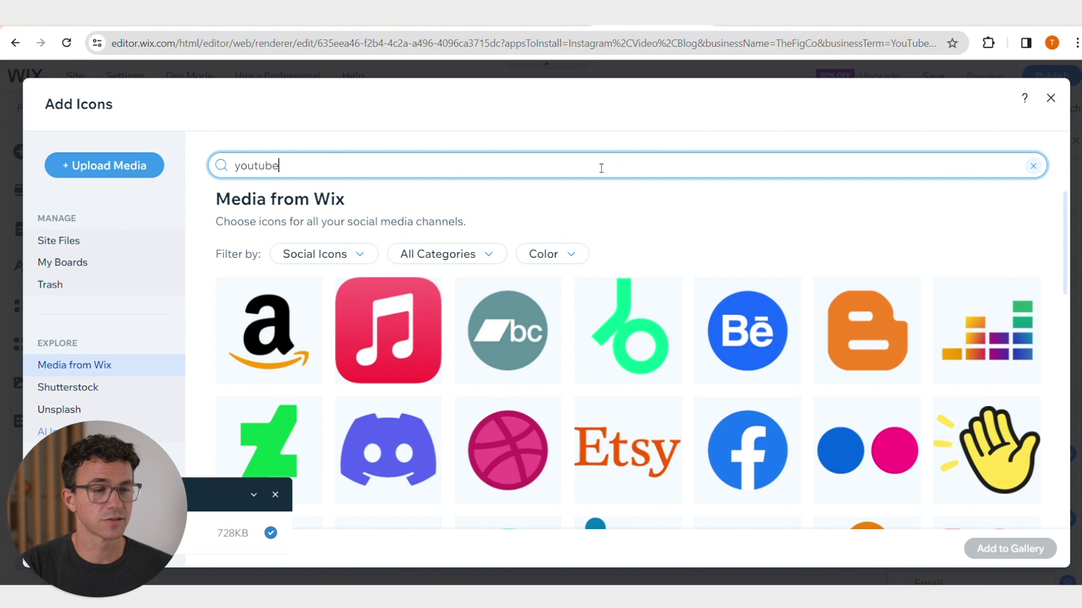
{"action": "type", "text": "outube"}
{"action": "left_click", "coordinate": [986, 372]}
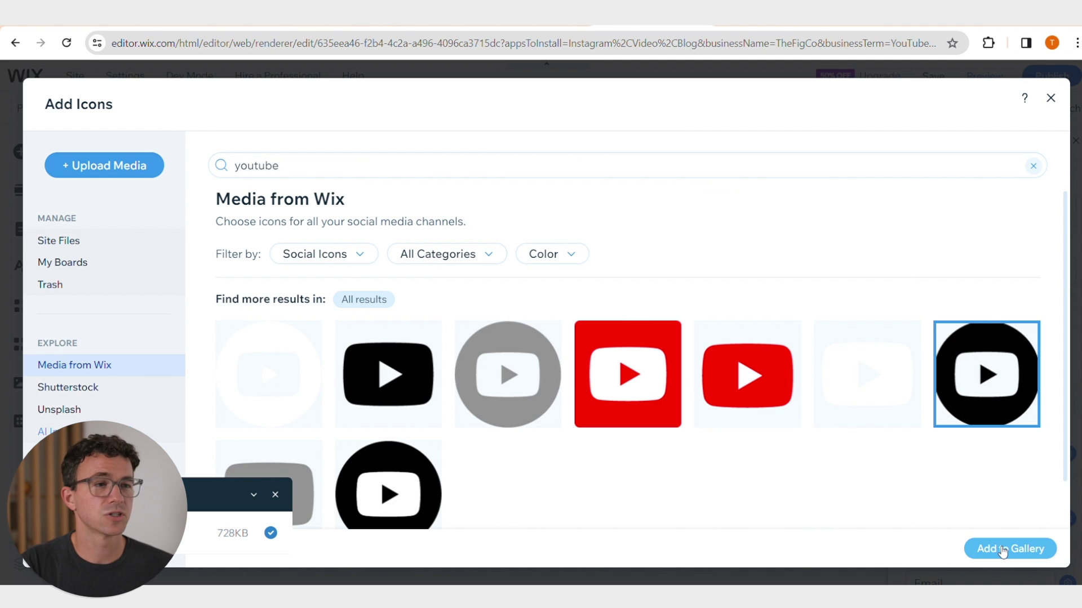
{"action": "left_click", "coordinate": [1002, 551]}
{"action": "left_click", "coordinate": [856, 414]}
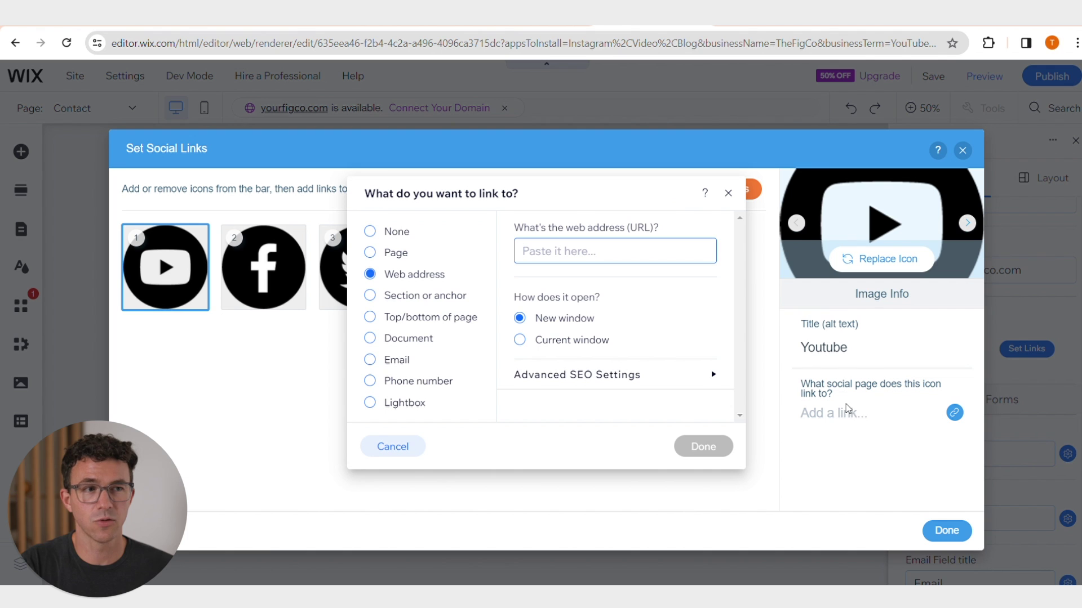
{"action": "type", "text": "https://www.youtube.com/@TheFigCo"}
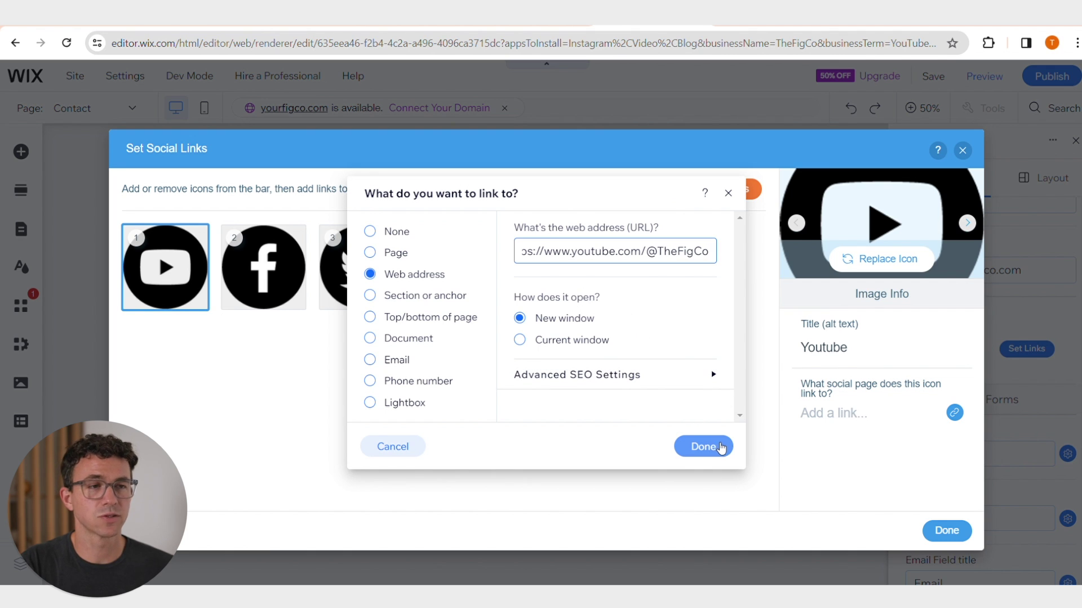
{"action": "left_click", "coordinate": [720, 448]}
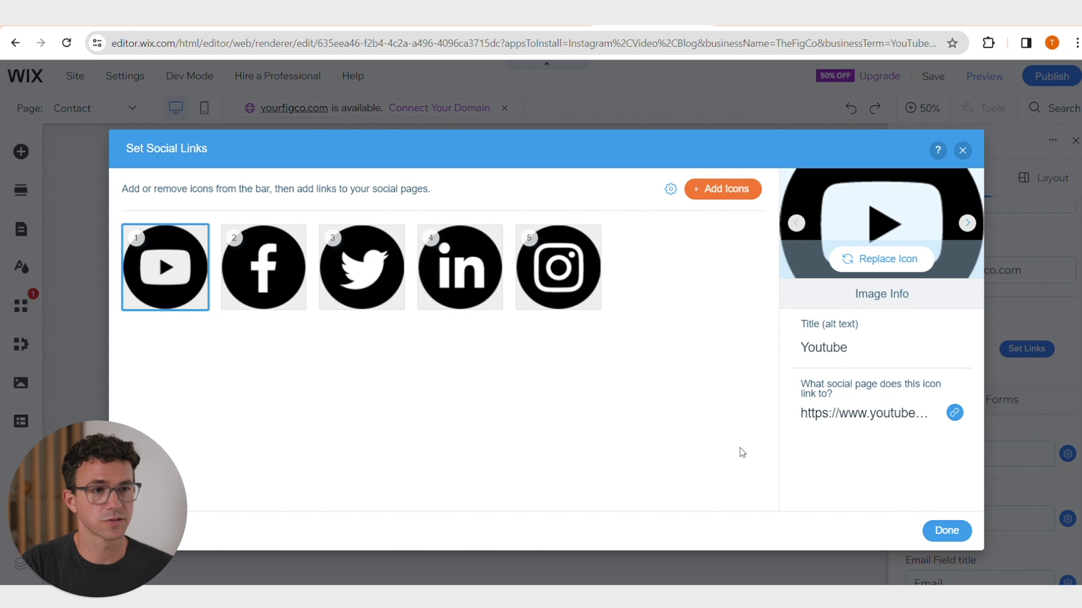
{"action": "left_click", "coordinate": [947, 531]}
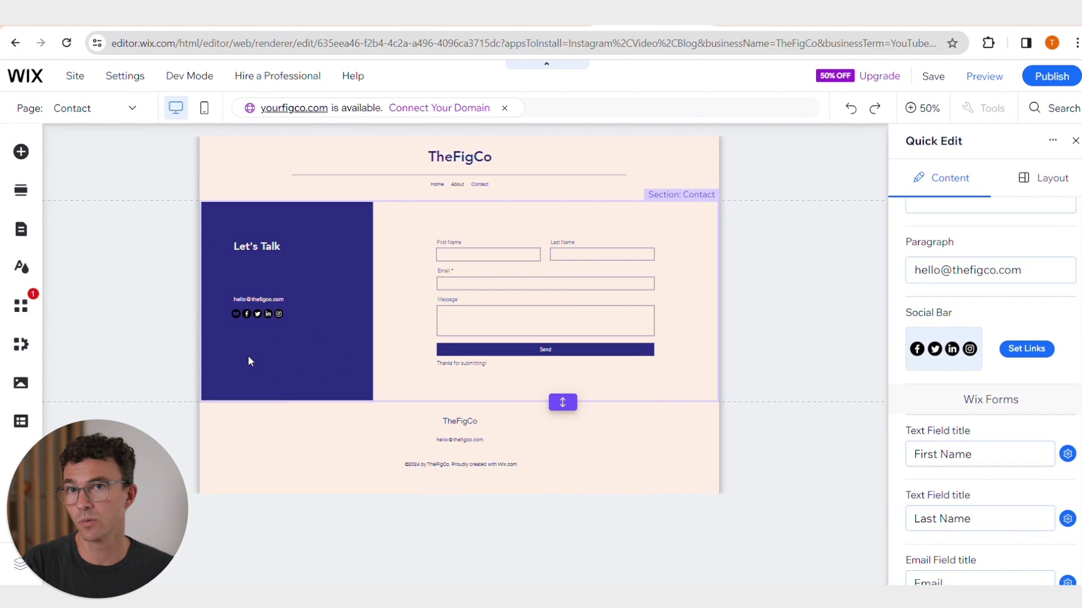
- Move the email and the social icons up beneath the 'Let's Talk' title
{"action": "left_click", "coordinate": [105, 451]}
{"action": "left_click", "coordinate": [248, 356]}
{"action": "left_click_drag", "start_coordinate": [161, 352], "coordinate": [156, 297]}
{"action": "left_click_drag", "start_coordinate": [195, 387], "coordinate": [188, 337]}
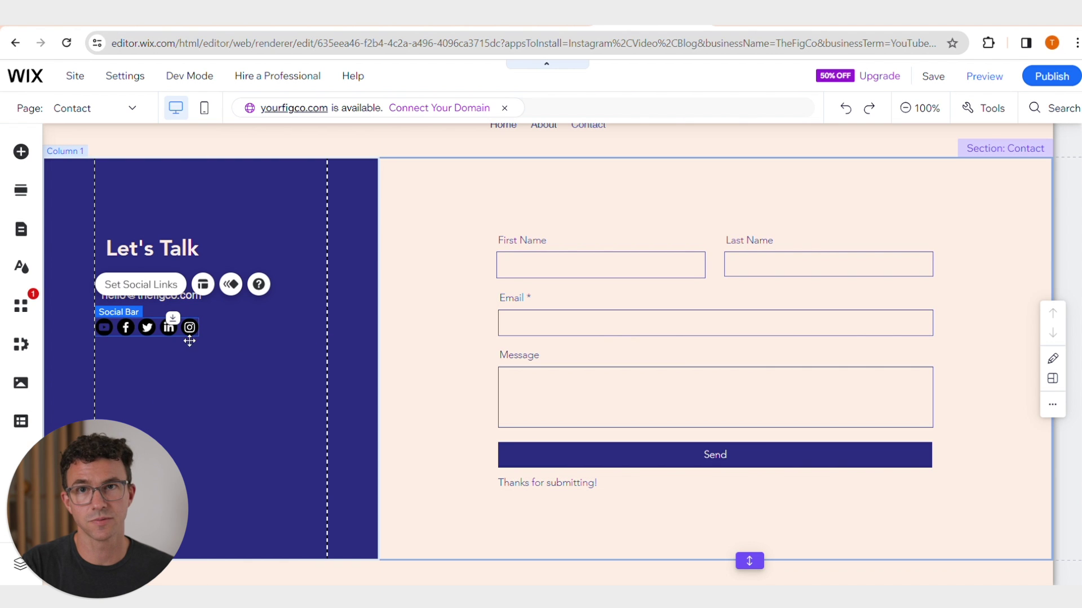
- On the Home page, add the three-column Testimonials section and move it below the Contact Us section
{"action": "left_click", "coordinate": [125, 108]}
{"action": "left_click", "coordinate": [73, 138]}
{"action": "left_click", "coordinate": [22, 193]}
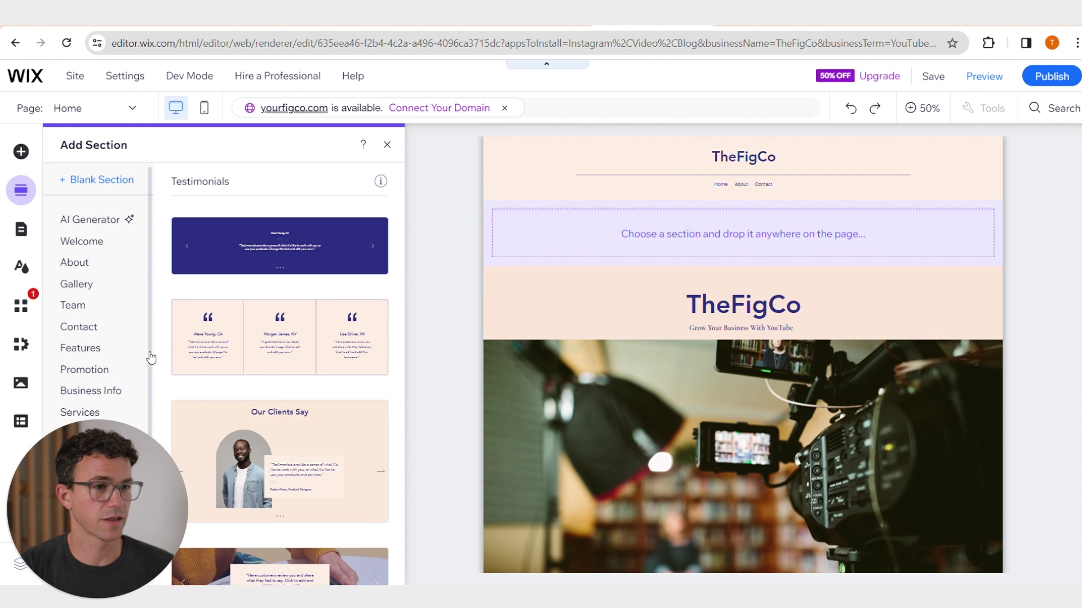
{"action": "mouse_move", "coordinate": [274, 348]}
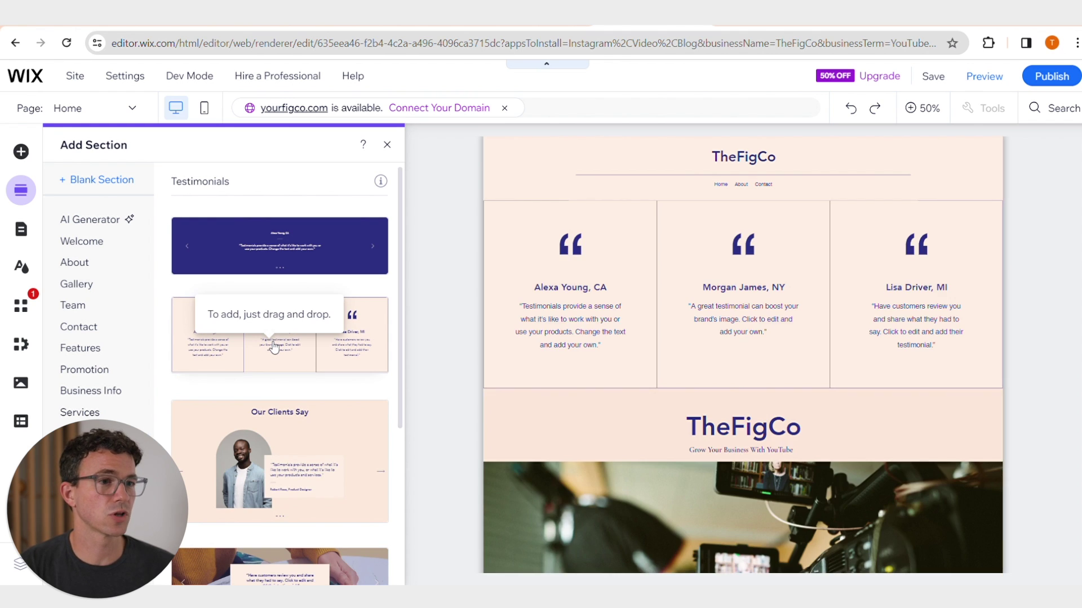
{"action": "left_click", "coordinate": [346, 344]}
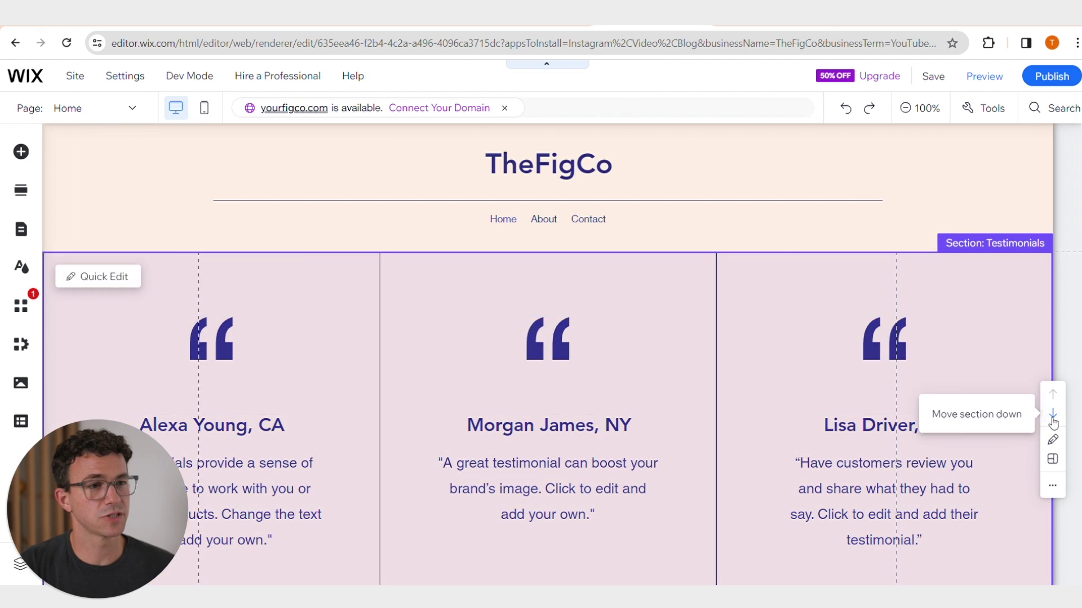
{"action": "left_click", "coordinate": [1054, 416]}
{"action": "left_click", "coordinate": [1052, 370]}
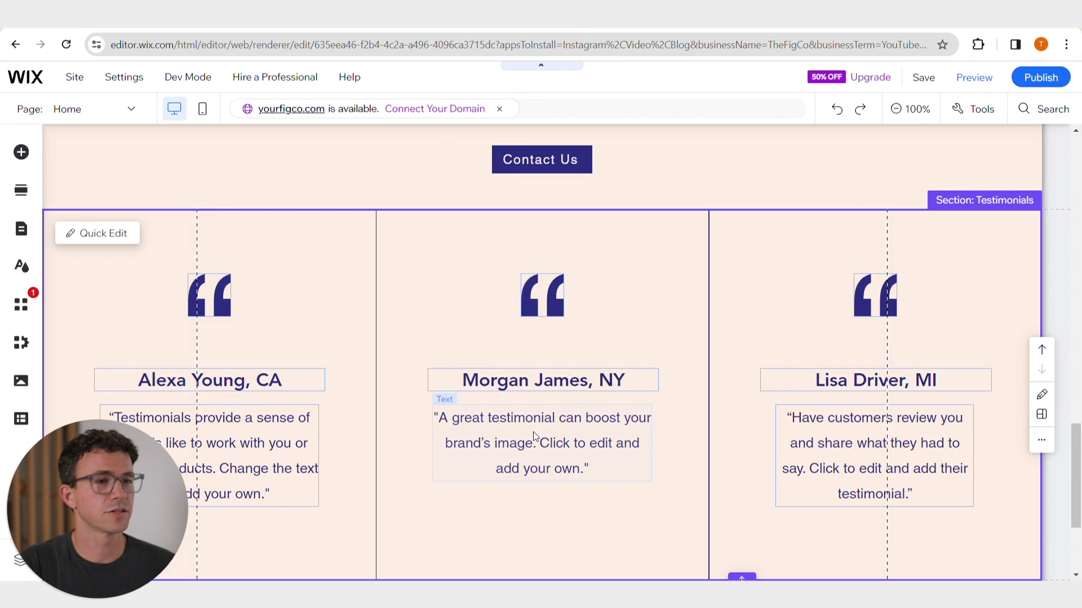
- Replace the middle testimonial with pasted text about TheFigCo boosting YouTube growth
{"action": "double_click", "coordinate": [535, 437]}
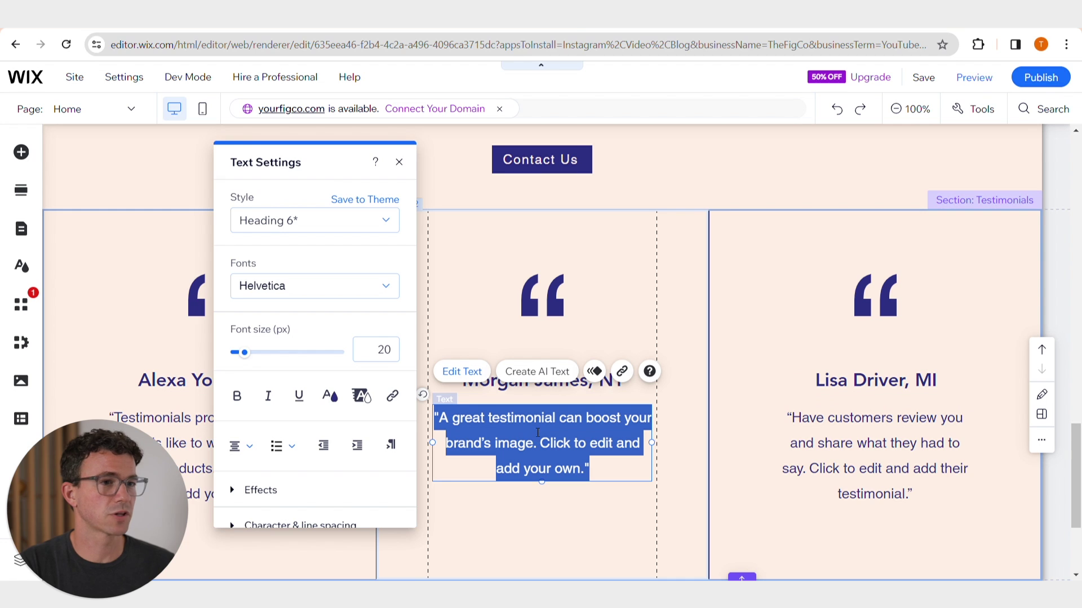
{"action": "left_click", "coordinate": [448, 421]}
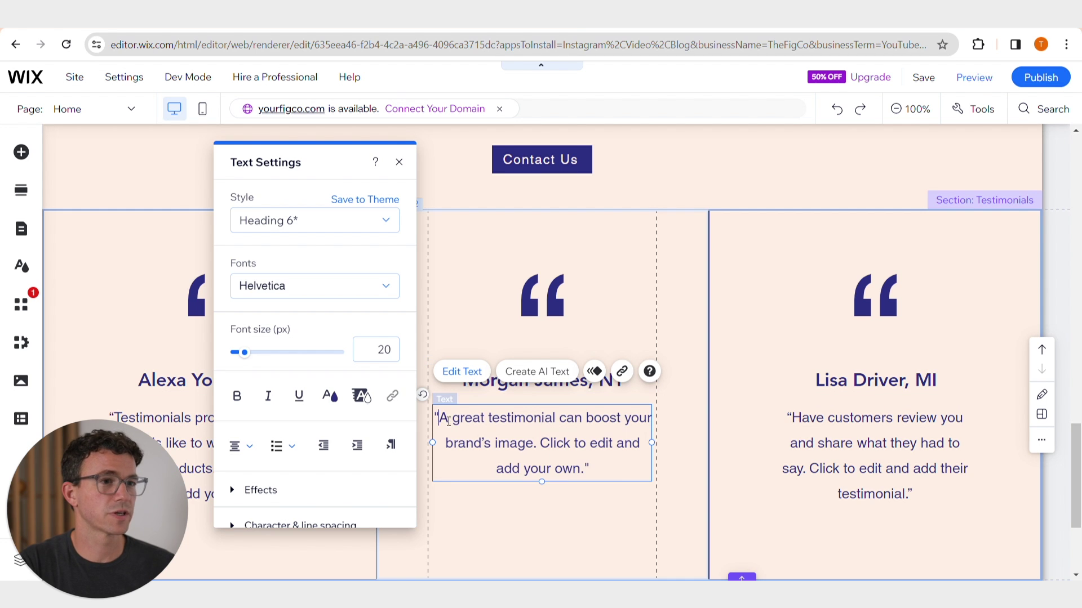
{"action": "left_click_drag", "start_coordinate": [434, 420], "coordinate": [585, 467]}
{"action": "left_click", "coordinate": [442, 426]}
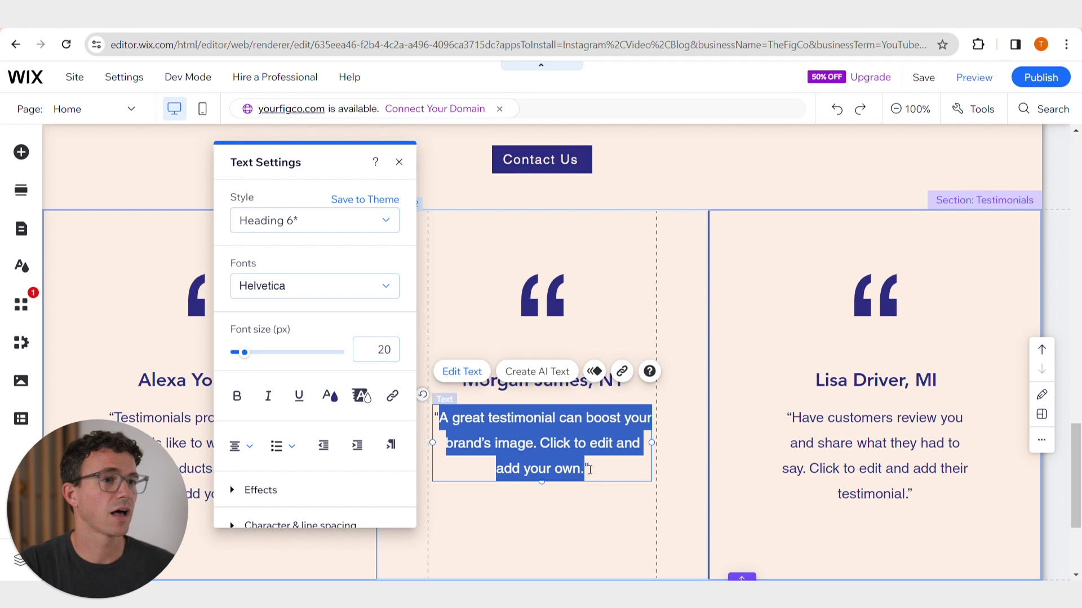
{"action": "type", "text": "TheFigCo helped my business boom on YouTube, bringing more customers and growth. Their support made it easy to connect with people and succeed online."}
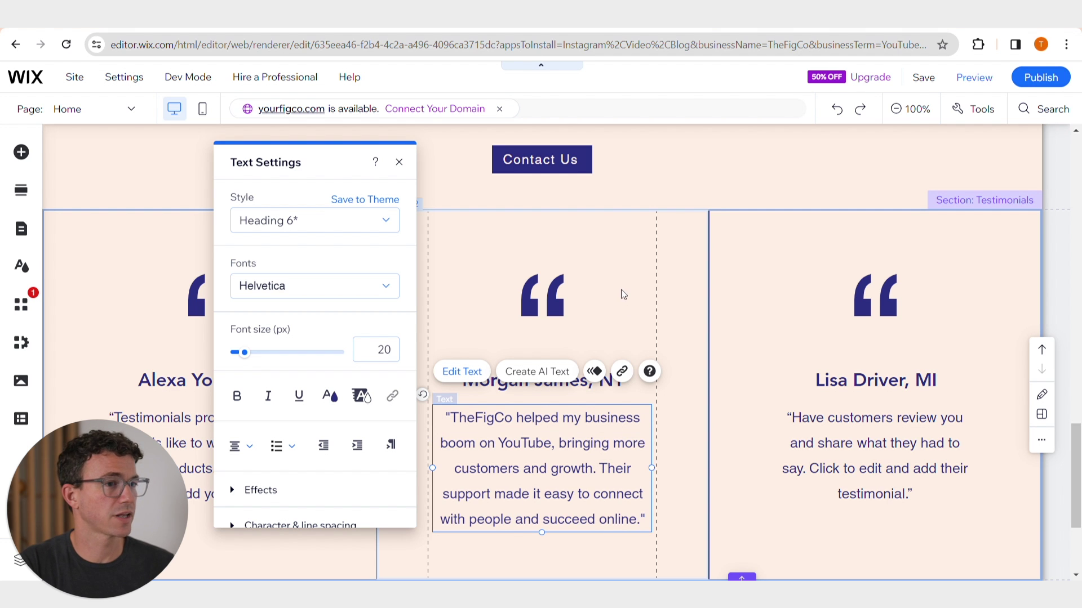
{"action": "left_click", "coordinate": [623, 294]}
{"action": "scroll", "coordinate": [563, 293], "scroll_direction": "down", "scroll_amount": 1}
{"action": "scroll", "coordinate": [377, 283], "scroll_direction": "up", "scroll_amount": 10}
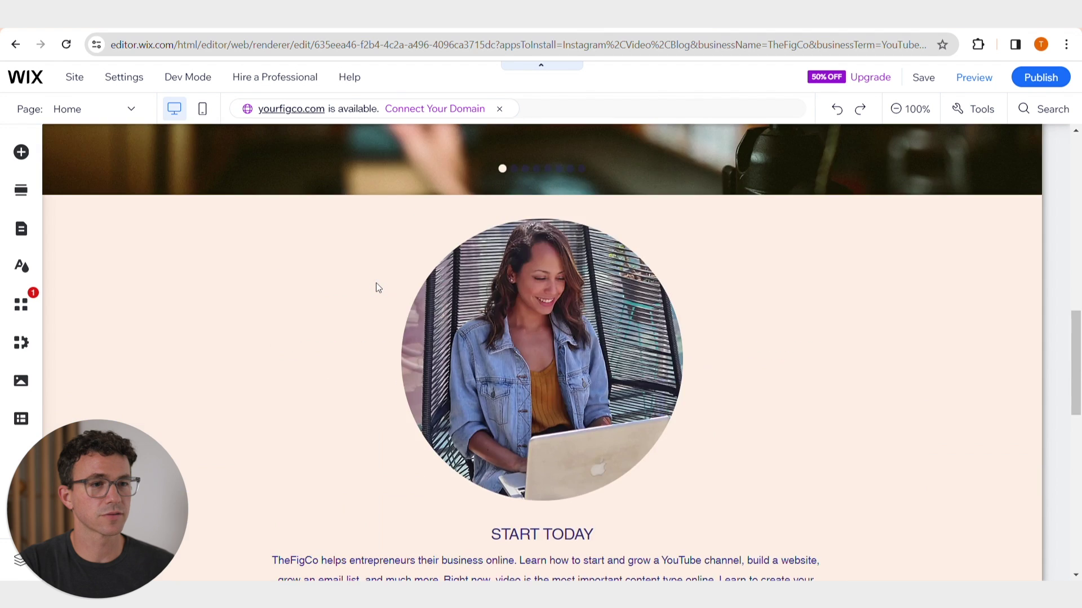
- Add a Wix Blog from the site pages menu and open its Manage Posts dashboard
{"action": "scroll", "coordinate": [376, 283], "scroll_direction": "up", "scroll_amount": 8}
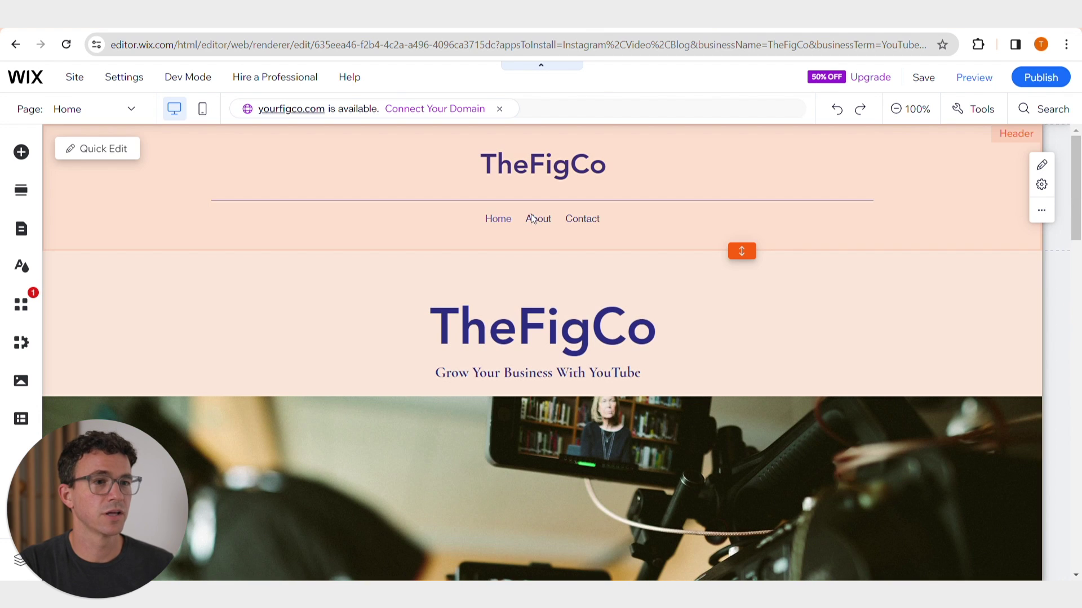
{"action": "left_click", "coordinate": [87, 153]}
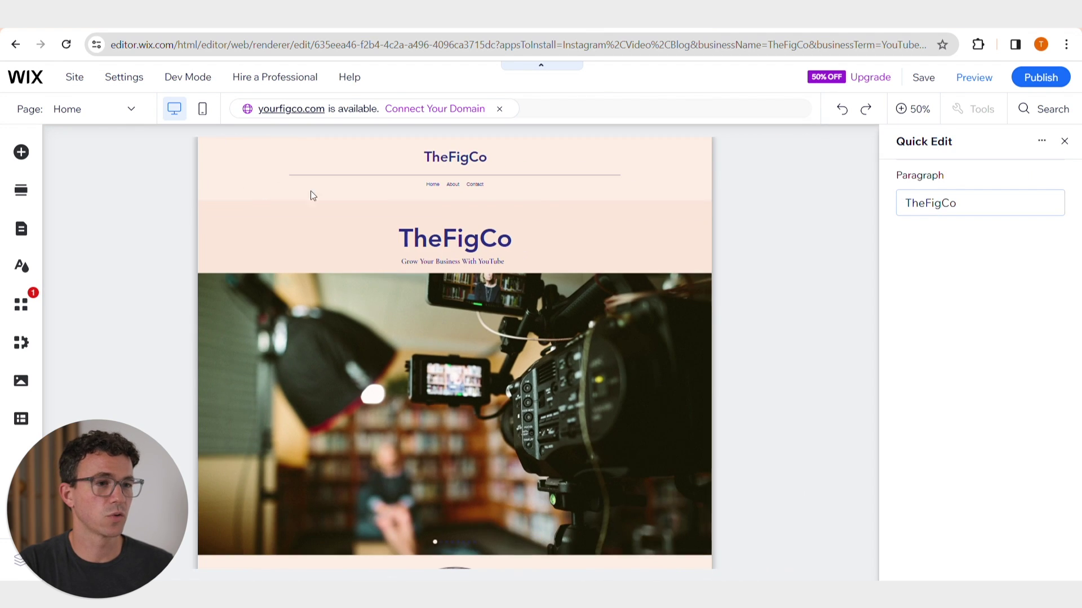
{"action": "left_click", "coordinate": [933, 301]}
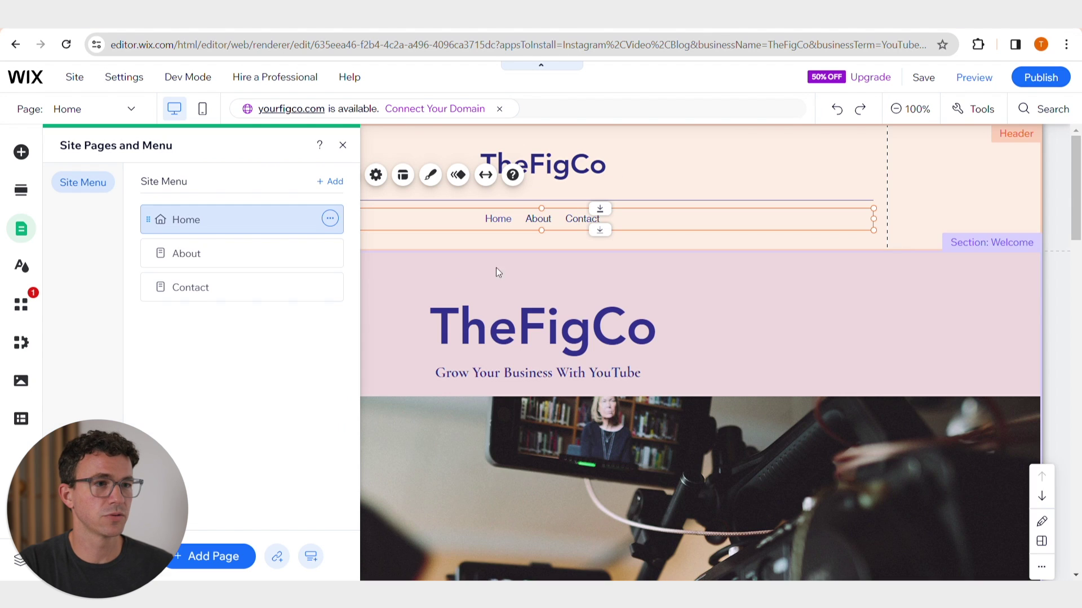
{"action": "left_click", "coordinate": [337, 183]}
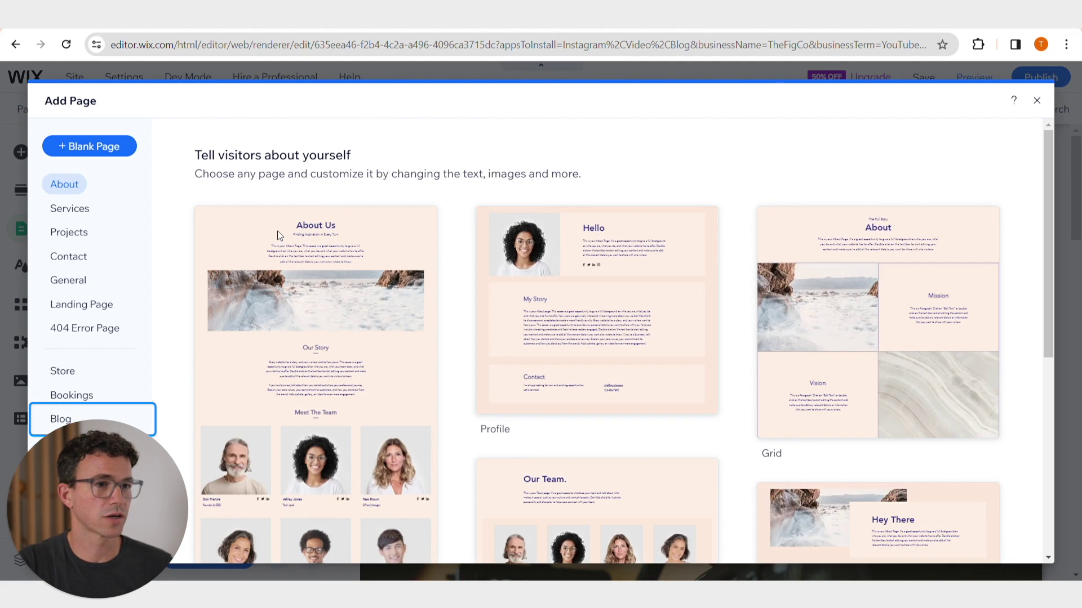
{"action": "left_click", "coordinate": [70, 419]}
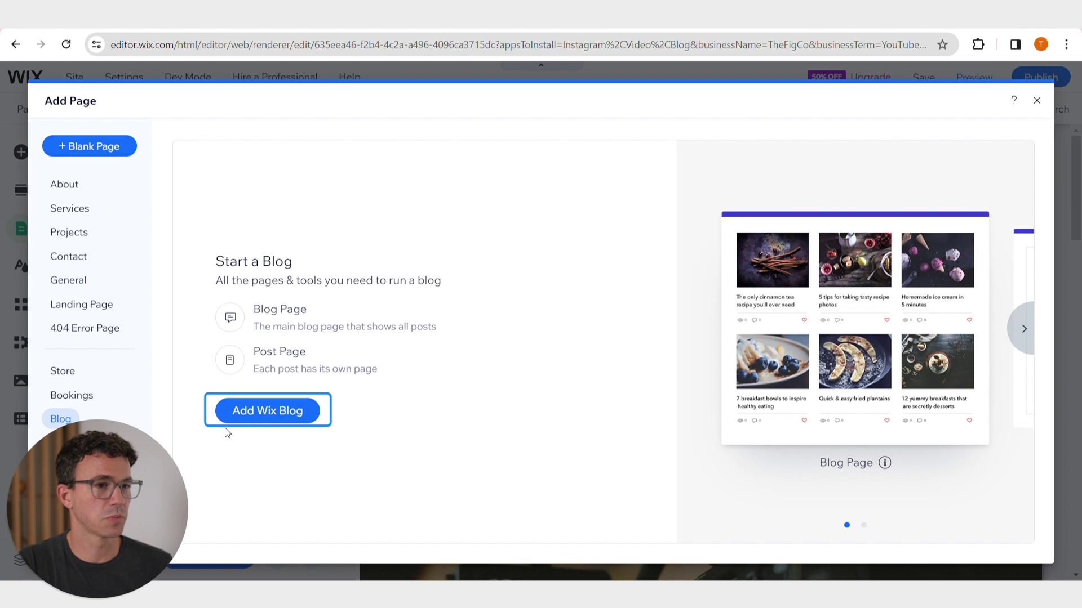
{"action": "left_click", "coordinate": [248, 409]}
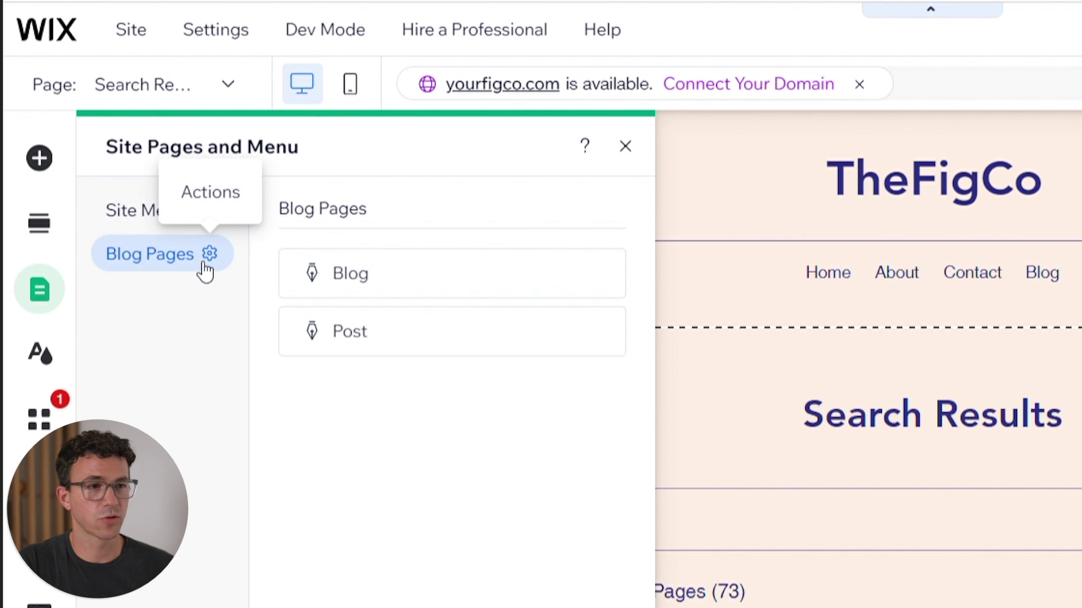
{"action": "left_click", "coordinate": [211, 255]}
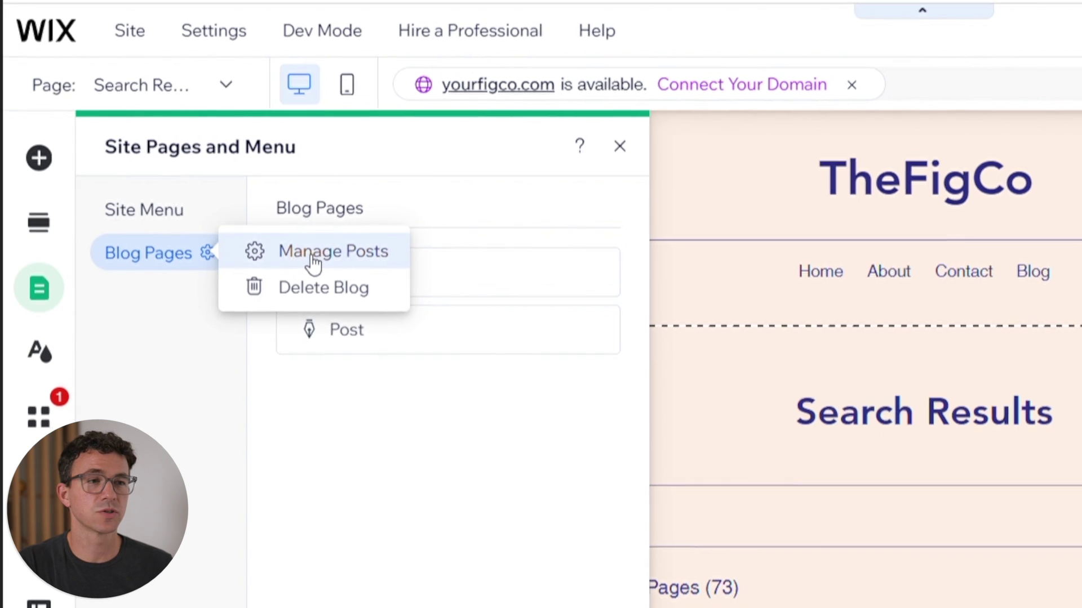
{"action": "left_click", "coordinate": [316, 260]}
- Start a new blog post titled 'How to Grow Your Business with YouTube' and paste the article body
{"action": "scroll", "coordinate": [398, 355], "scroll_direction": "down", "scroll_amount": 4}
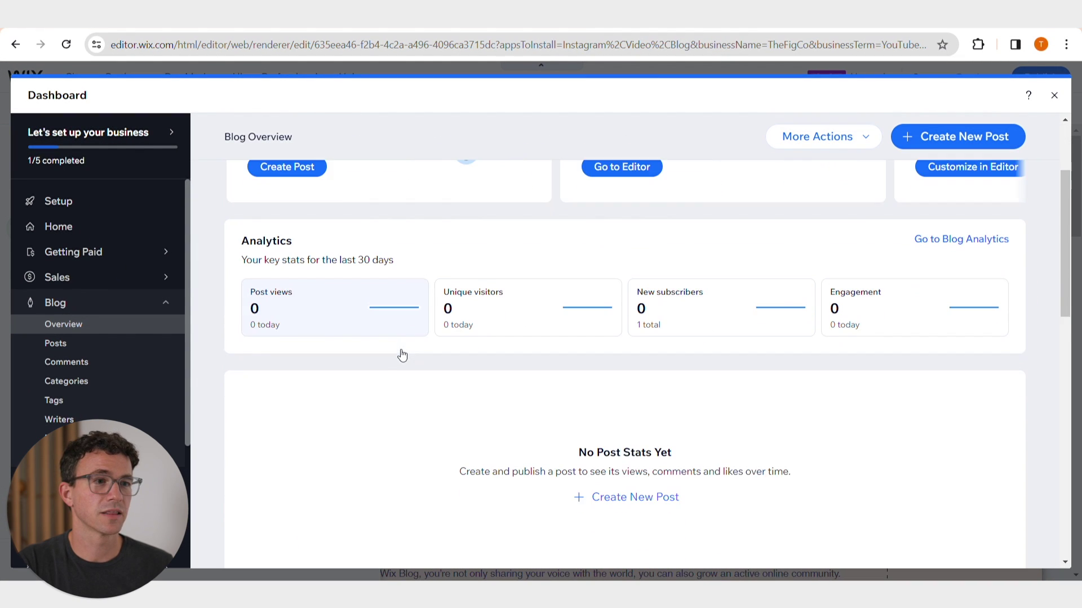
{"action": "left_click", "coordinate": [627, 430]}
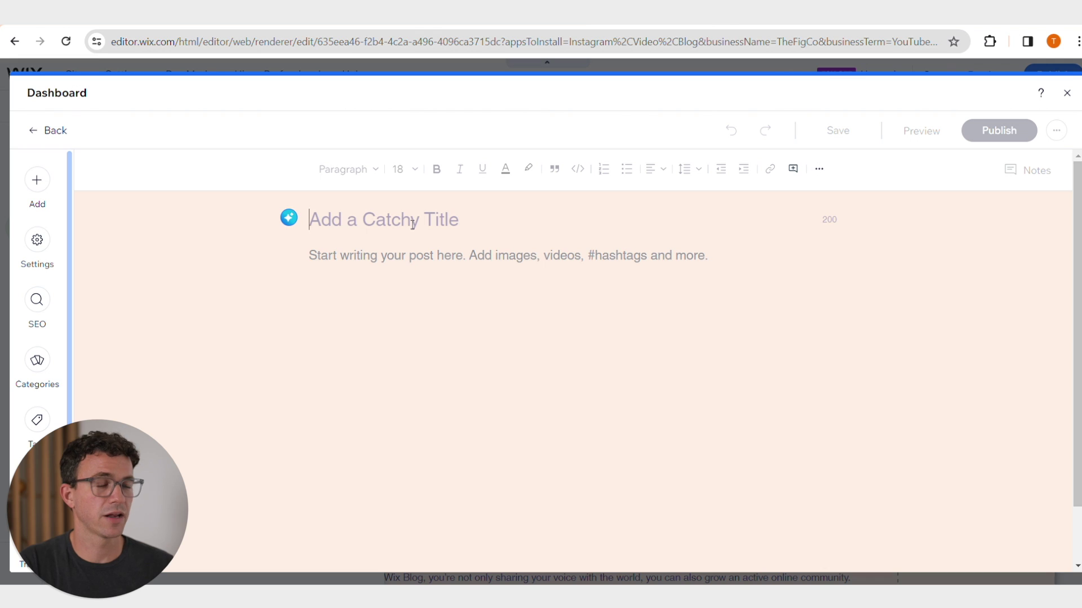
{"action": "type", "text": "Ho"}
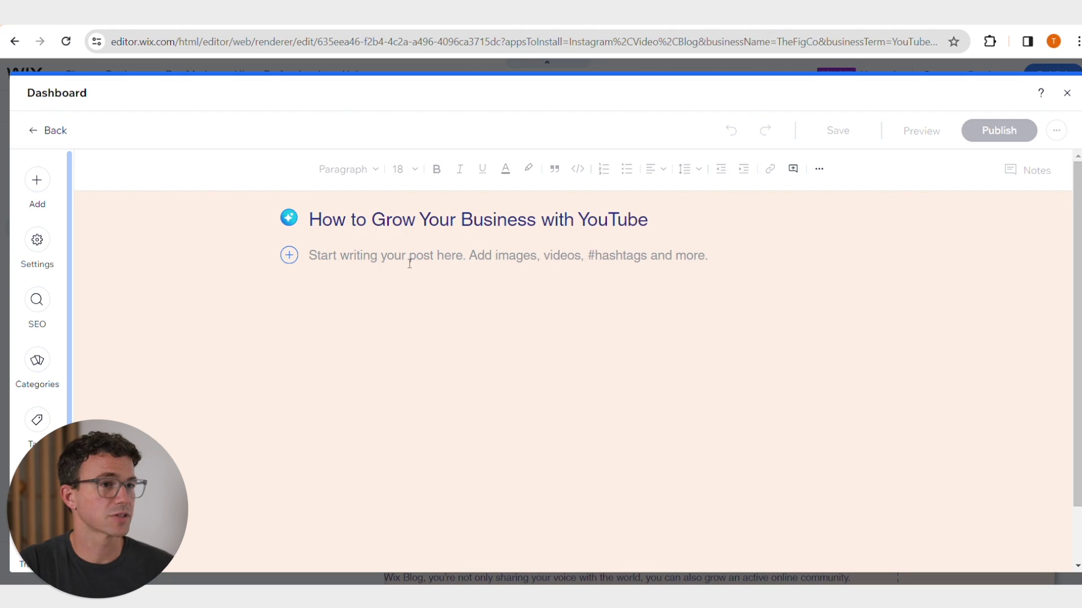
{"action": "key", "text": "ctrl+v"}
- Format the intro paragraph as bold and italic, checking the colour choices
{"action": "scroll", "coordinate": [508, 378], "scroll_direction": "up", "scroll_amount": 12}
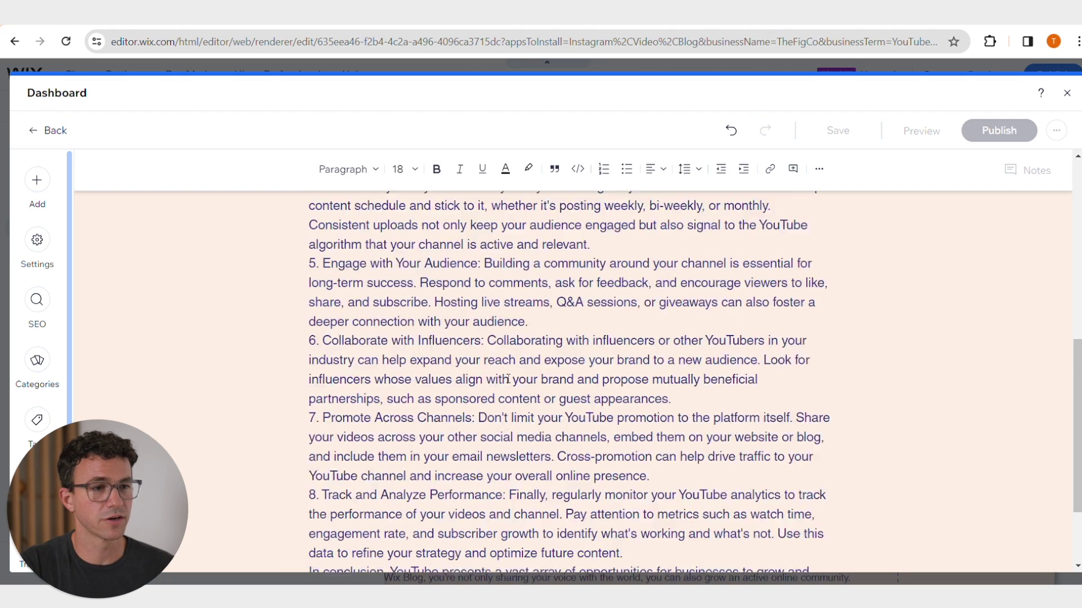
{"action": "left_click_drag", "start_coordinate": [309, 257], "coordinate": [541, 353]}
{"action": "left_click", "coordinate": [436, 169]}
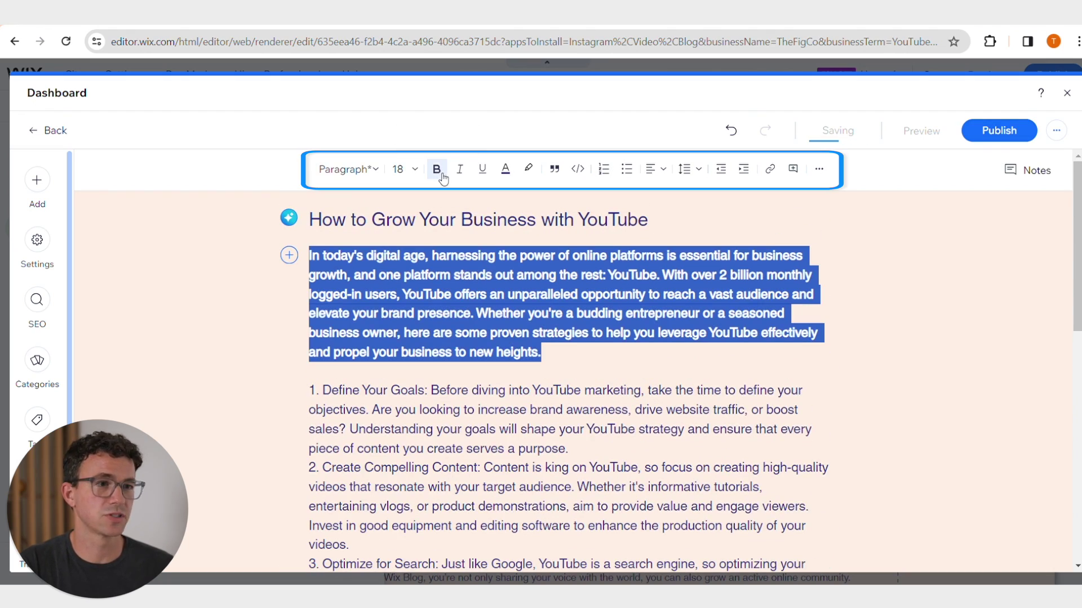
{"action": "left_click", "coordinate": [459, 176]}
{"action": "left_click", "coordinate": [528, 174]}
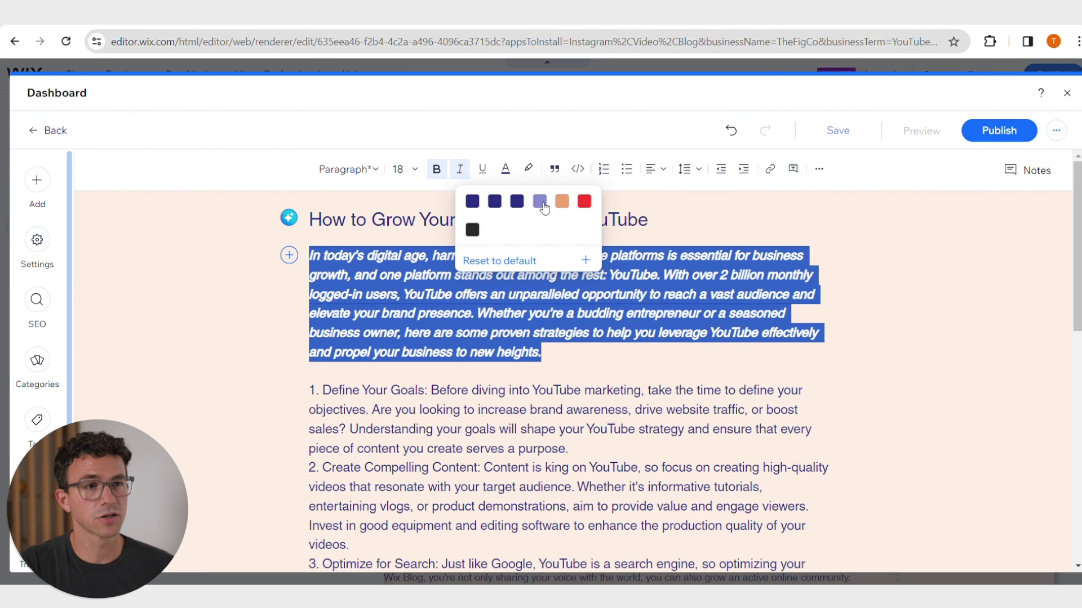
{"action": "left_click", "coordinate": [563, 369]}
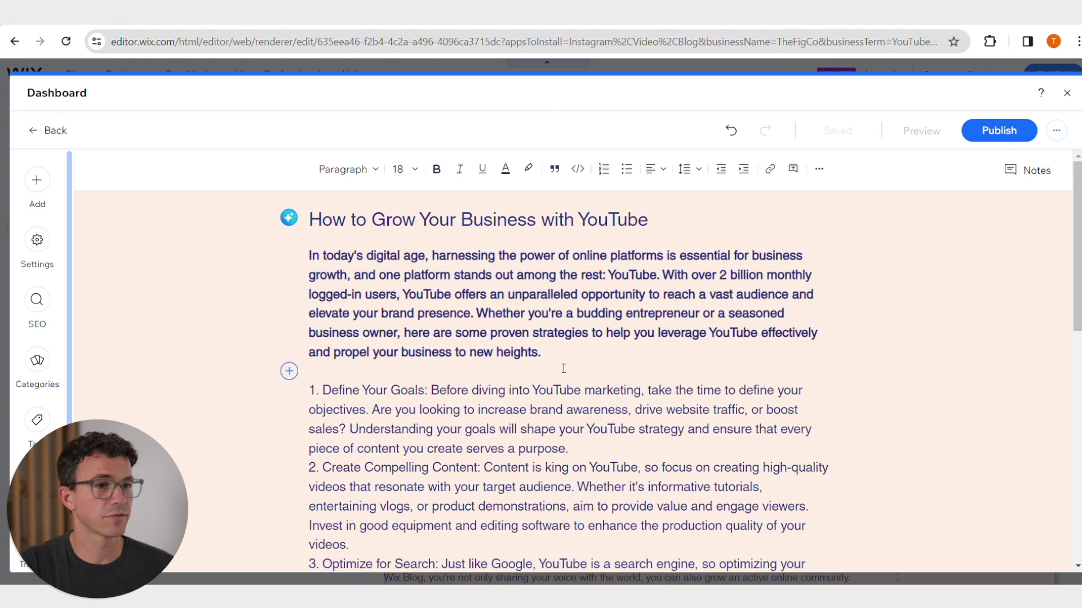
- Insert an uploaded laptop photo on a new line above the intro paragraph
{"action": "left_click", "coordinate": [310, 255]}
{"action": "key", "text": "Return"}
{"action": "left_click", "coordinate": [316, 258]}
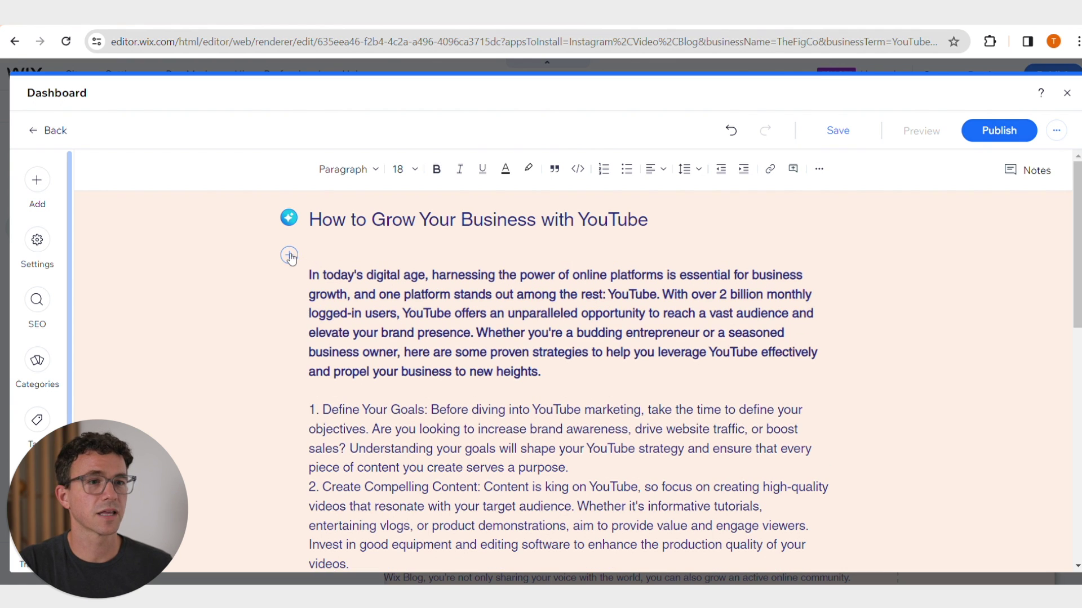
{"action": "left_click", "coordinate": [289, 256]}
{"action": "left_click", "coordinate": [133, 261]}
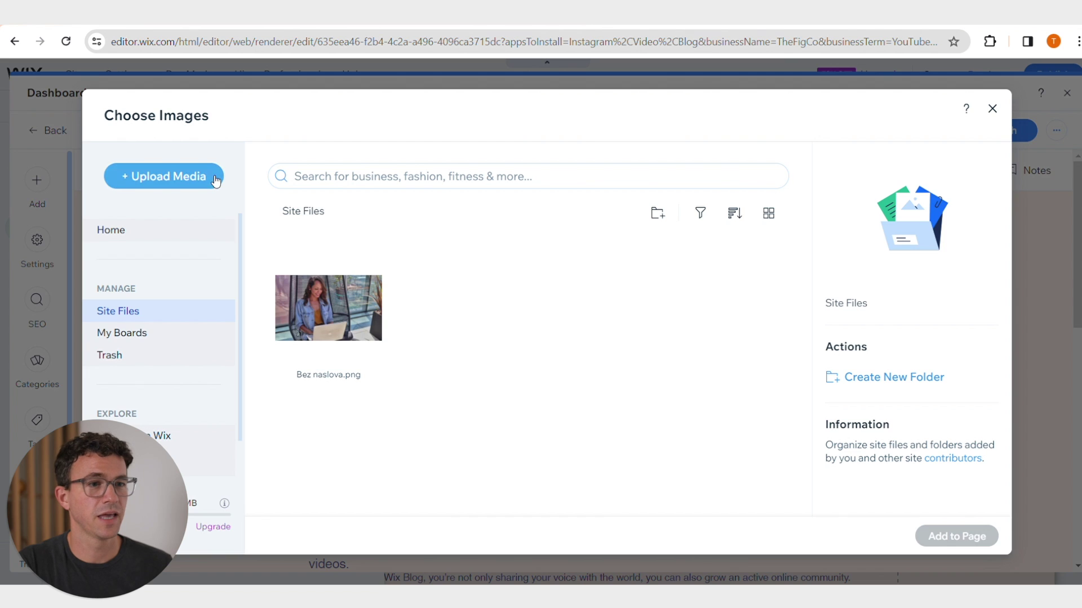
{"action": "left_click", "coordinate": [215, 179]}
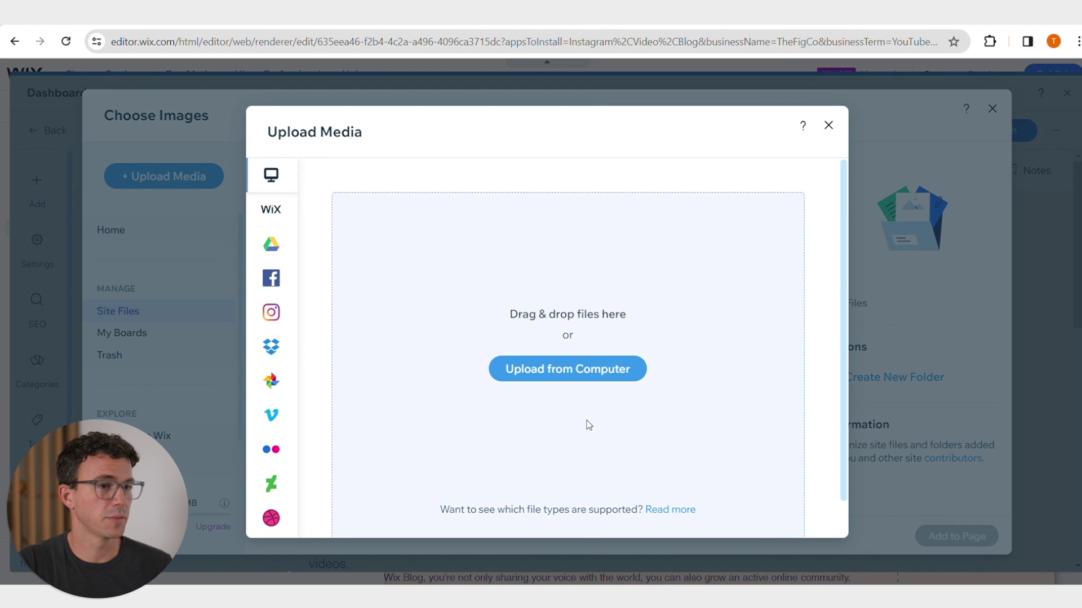
{"action": "left_click", "coordinate": [607, 370]}
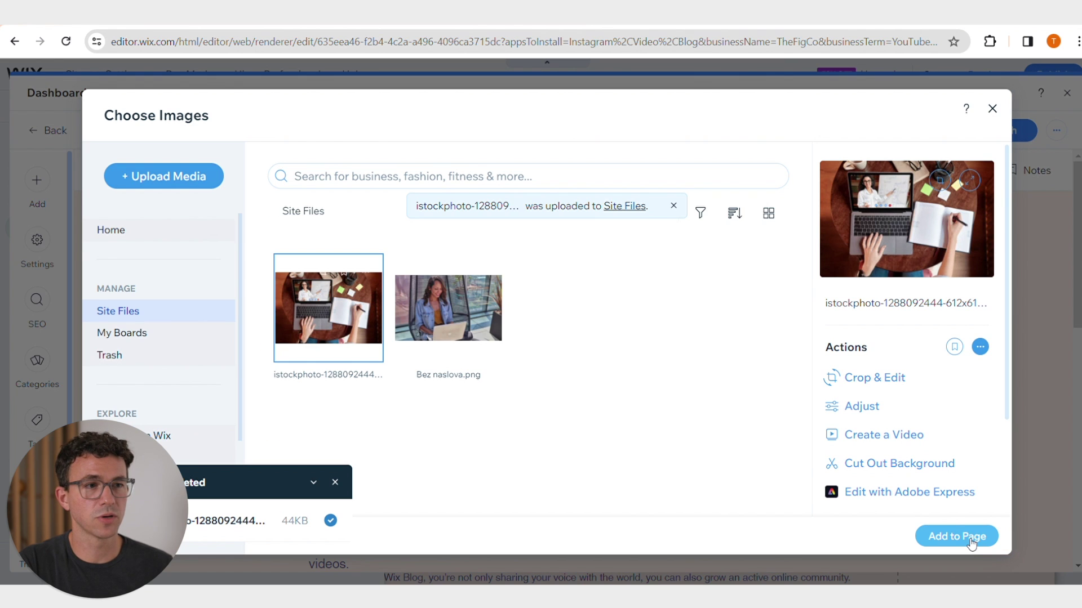
{"action": "left_click", "coordinate": [972, 538]}
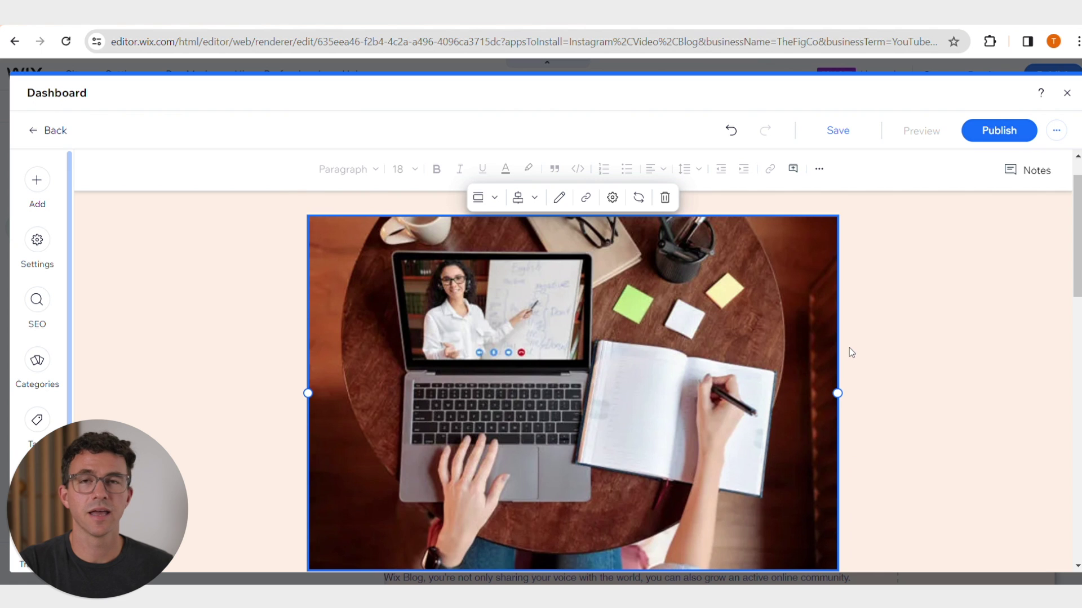
- Publish the blog post and dismiss the post-published message
{"action": "scroll", "coordinate": [849, 347], "scroll_direction": "up", "scroll_amount": 1}
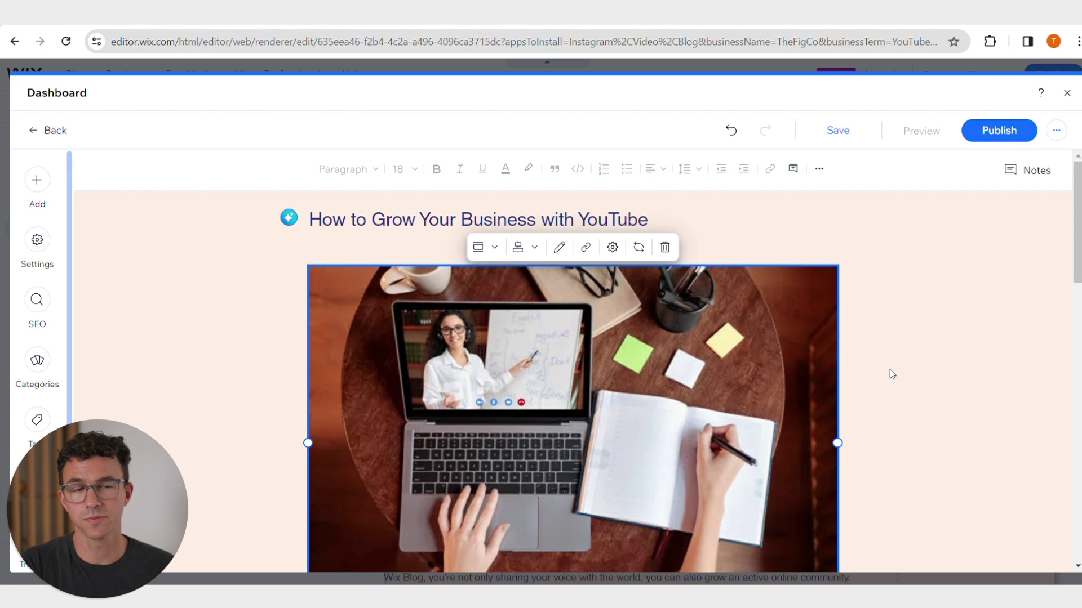
{"action": "scroll", "coordinate": [892, 375], "scroll_direction": "down", "scroll_amount": 5}
{"action": "scroll", "coordinate": [891, 374], "scroll_direction": "down", "scroll_amount": 1}
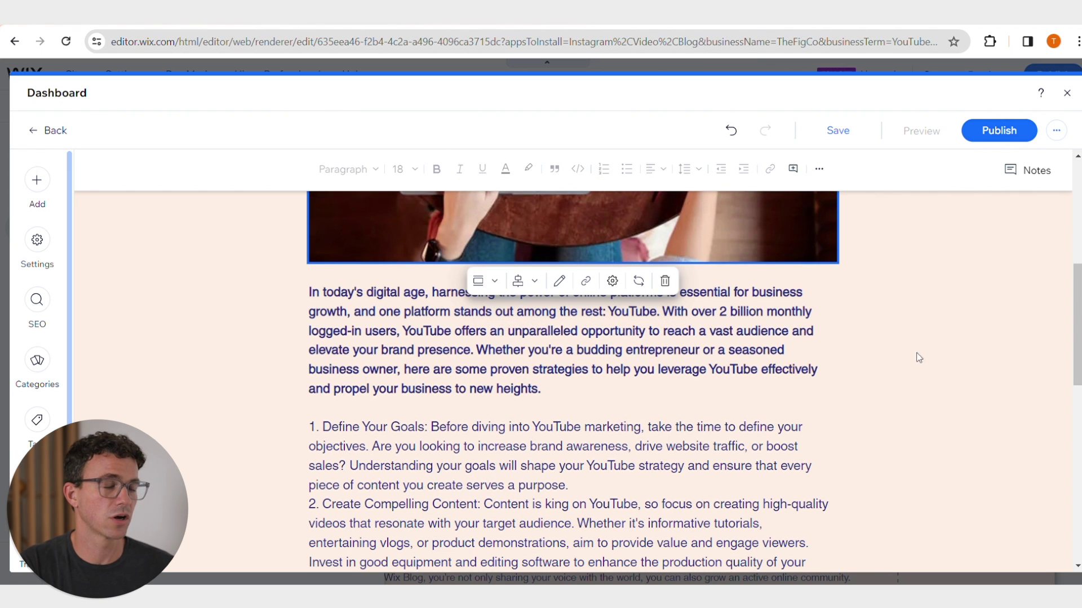
{"action": "left_click", "coordinate": [998, 130]}
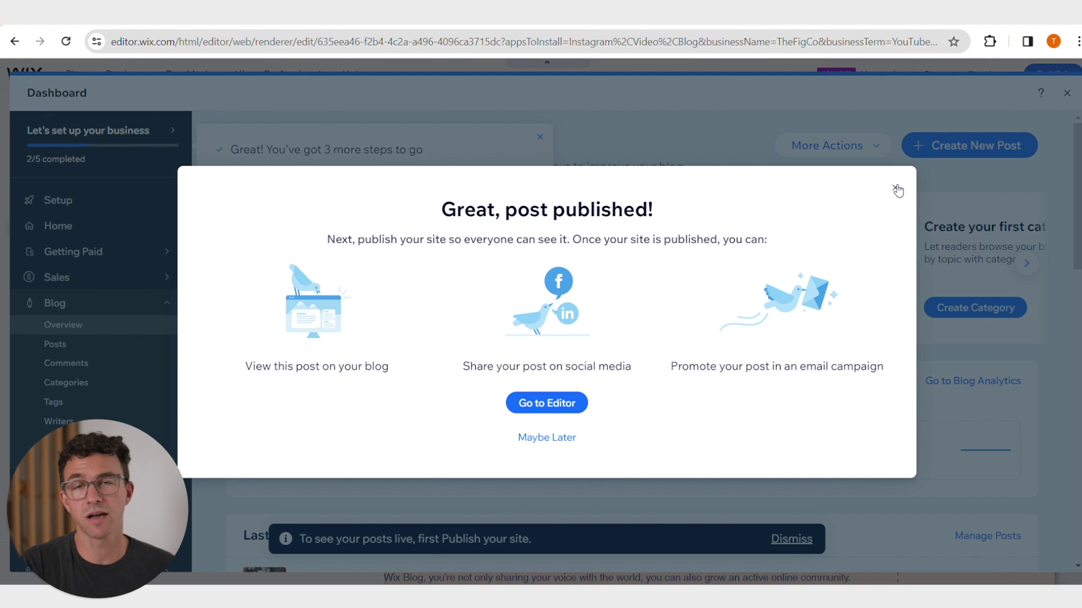
{"action": "left_click", "coordinate": [895, 190]}
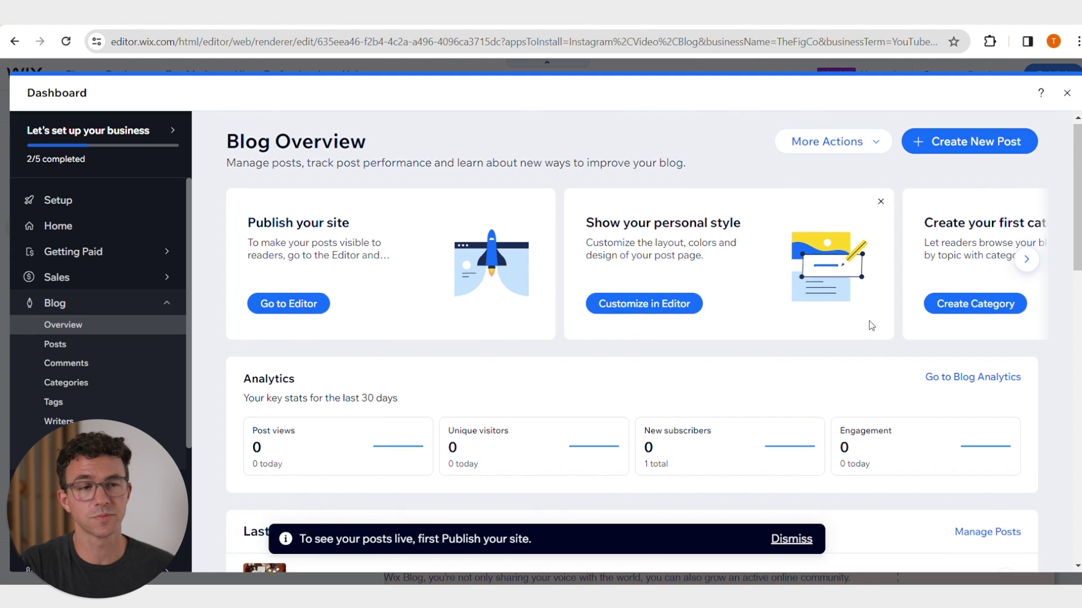
- Close the published post's options and exit the blog dashboard back to the editor
{"action": "scroll", "coordinate": [872, 316], "scroll_direction": "down", "scroll_amount": 2}
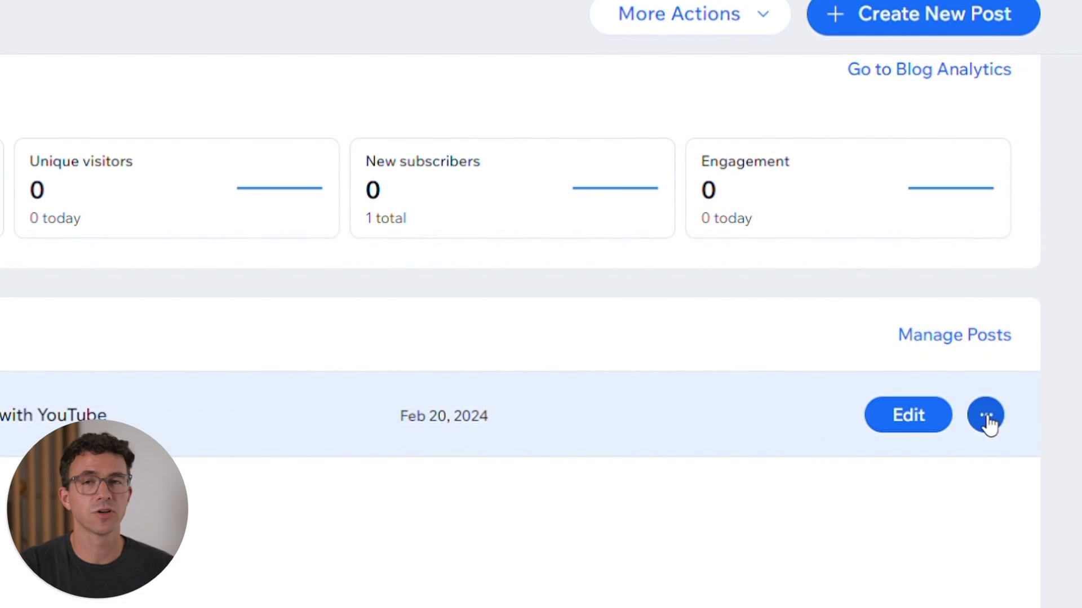
{"action": "left_click", "coordinate": [987, 422]}
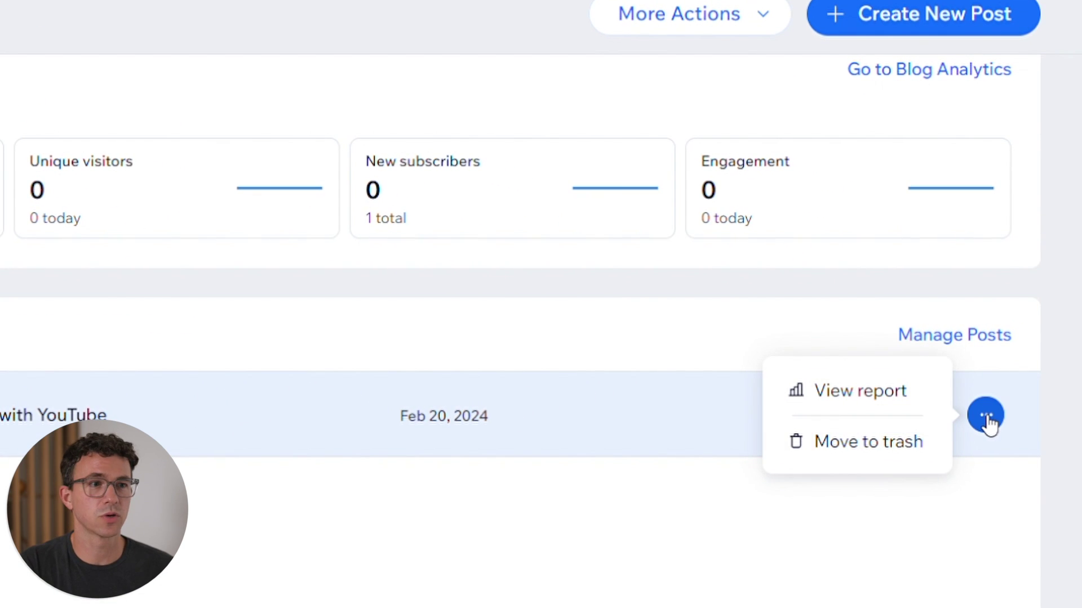
{"action": "left_click", "coordinate": [897, 543]}
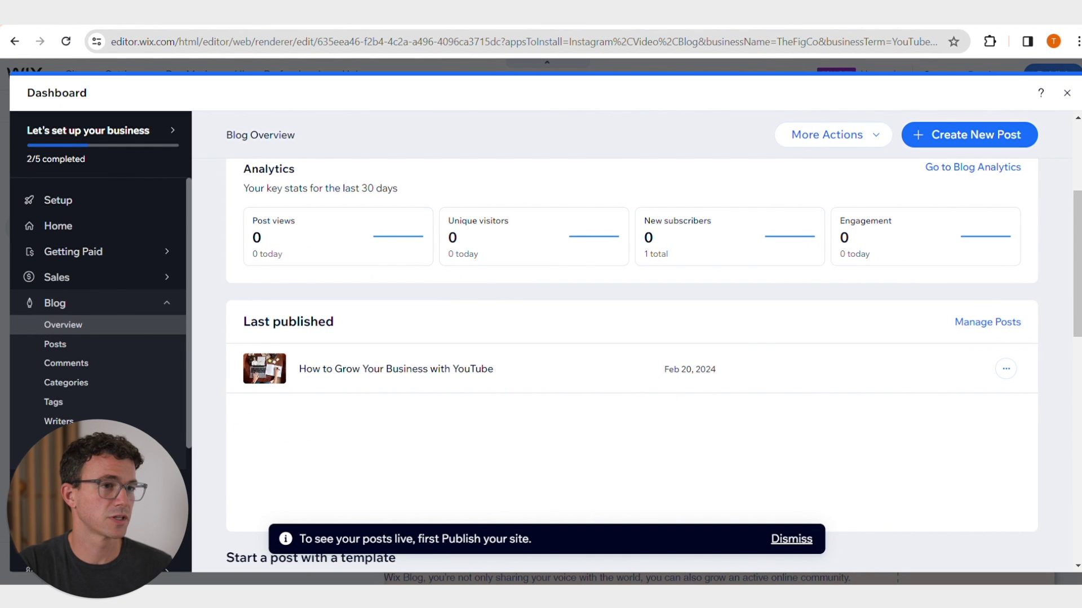
{"action": "left_click", "coordinate": [1066, 93]}
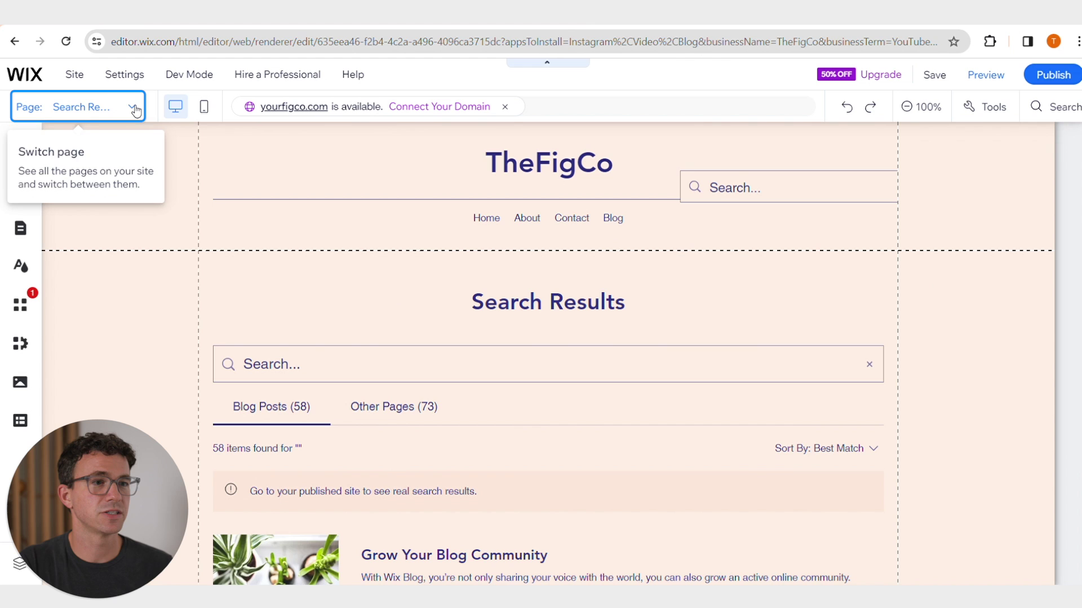
- Review the new post on the blog Post page, then on the Blog page
{"action": "left_click", "coordinate": [135, 110]}
{"action": "left_click", "coordinate": [72, 313]}
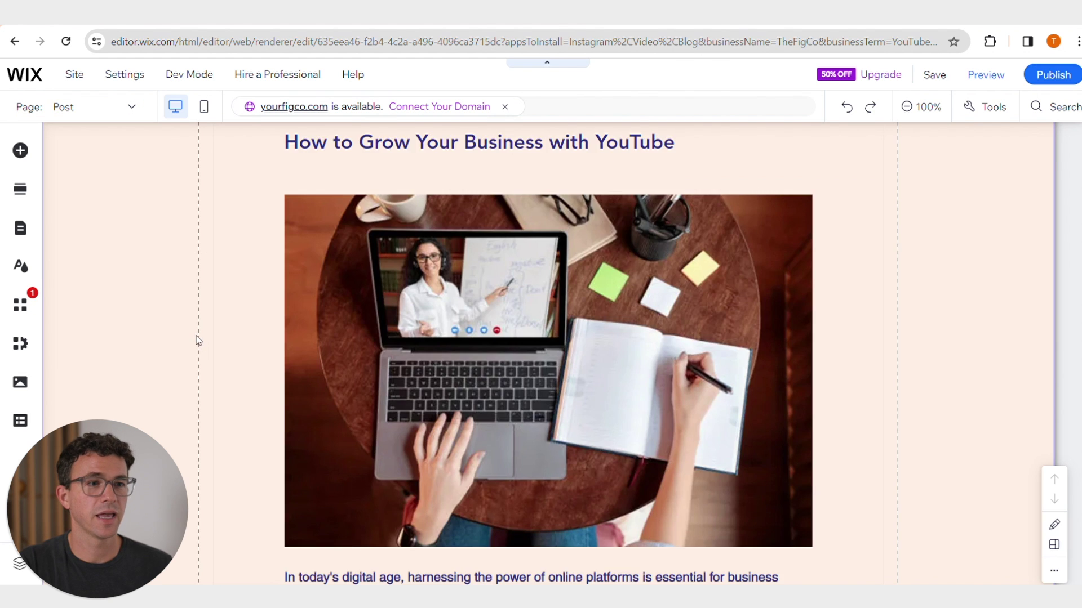
{"action": "scroll", "coordinate": [198, 338], "scroll_direction": "down", "scroll_amount": 5}
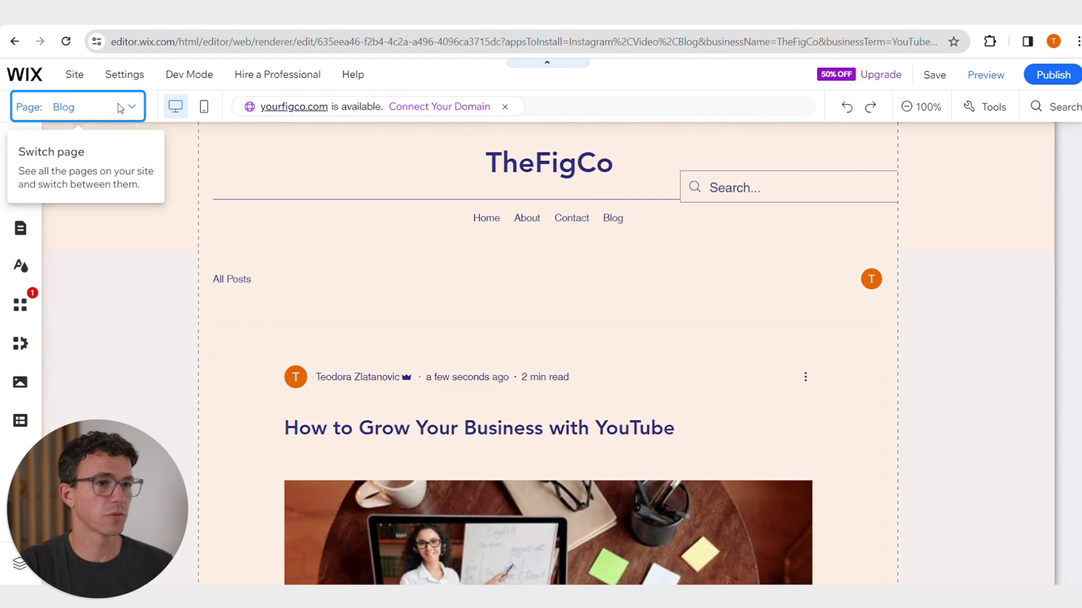
{"action": "left_click", "coordinate": [120, 107]}
{"action": "scroll", "coordinate": [176, 136], "scroll_direction": "down", "scroll_amount": 3}
{"action": "scroll", "coordinate": [176, 140], "scroll_direction": "up", "scroll_amount": 3}
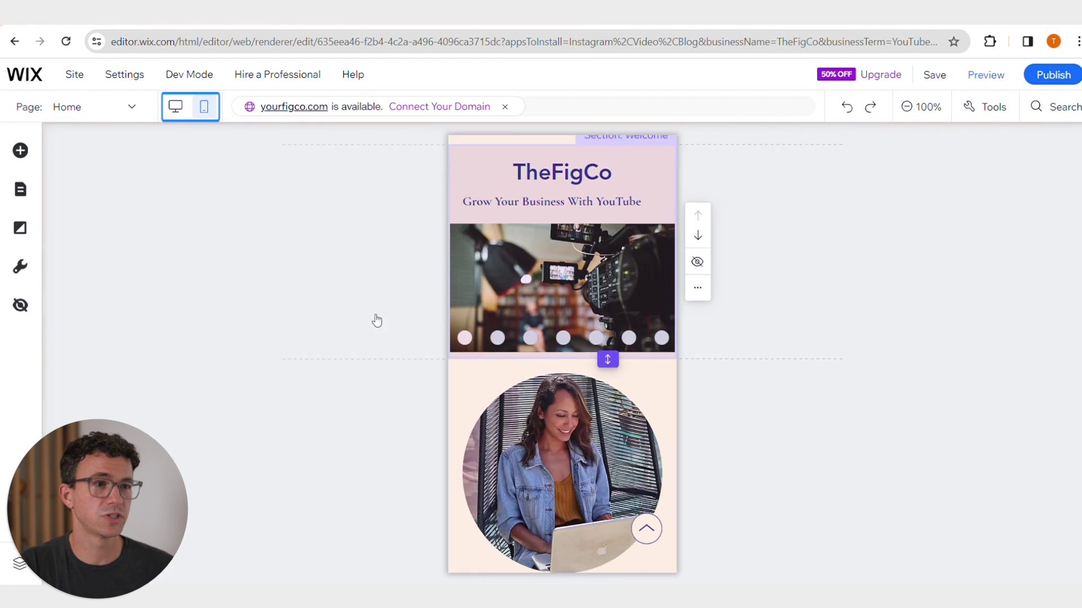
- Check the Home page's mobile testimonials, switch back to desktop view, and publish the whole site
{"action": "scroll", "coordinate": [374, 317], "scroll_direction": "down", "scroll_amount": 6}
{"action": "scroll", "coordinate": [376, 318], "scroll_direction": "down", "scroll_amount": 5}
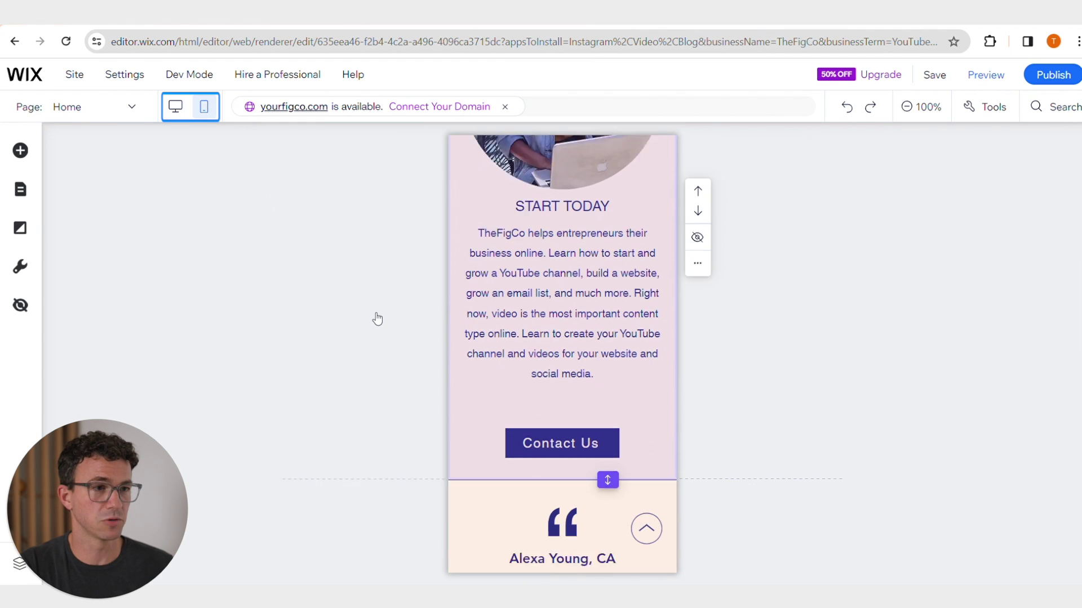
{"action": "left_click", "coordinate": [175, 107]}
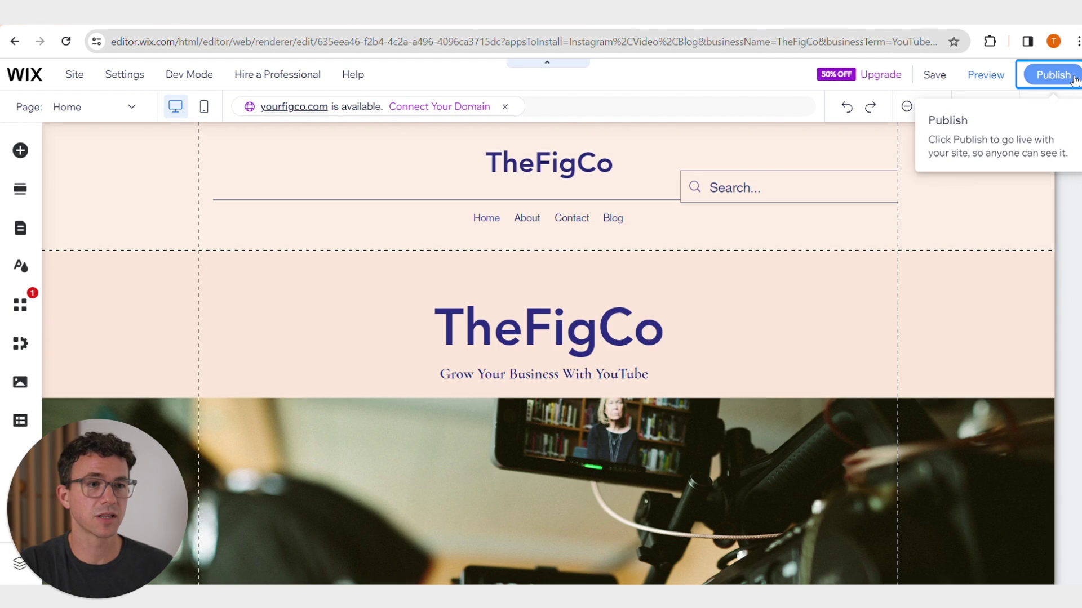
{"action": "left_click", "coordinate": [1072, 79]}
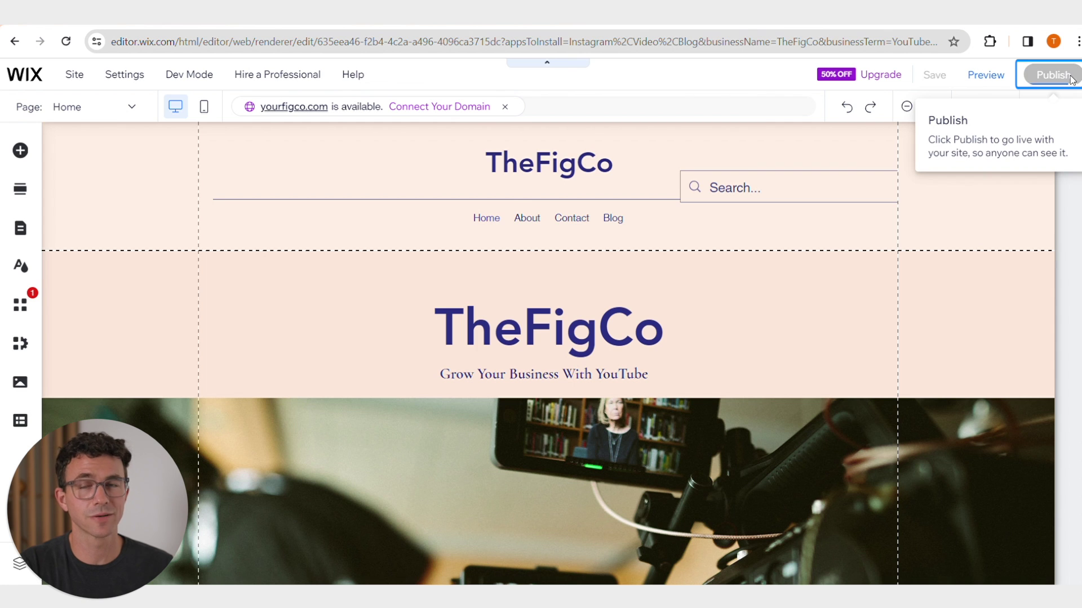